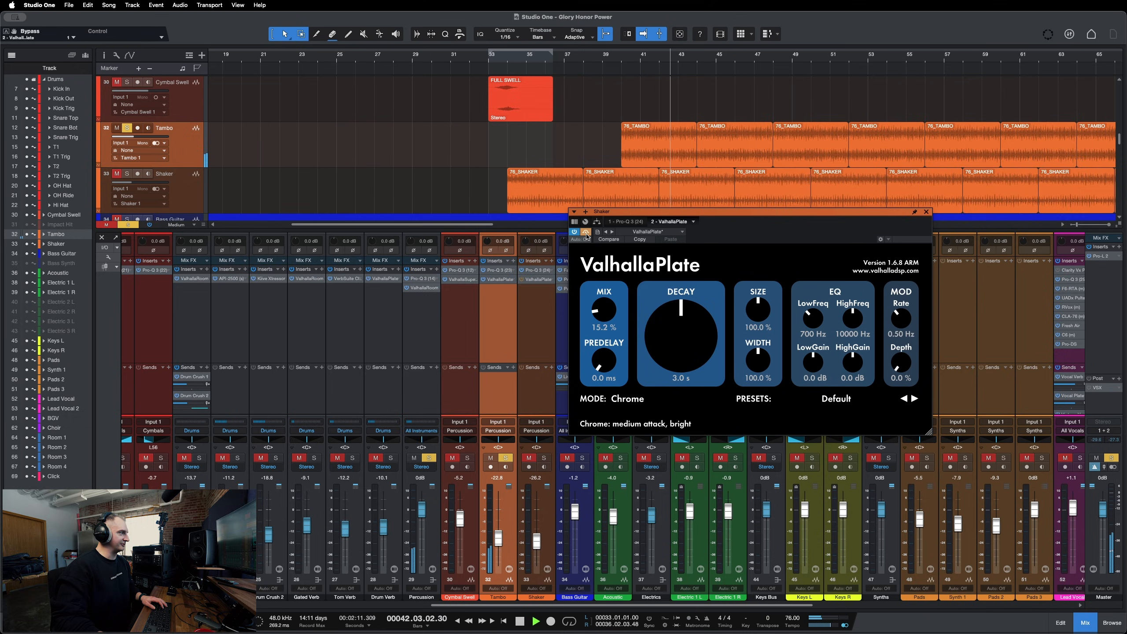
# Stop playback, close the ValhallaPlate window and open the ValhallaSupermassive insert on the Cymbal Swell channel.
pyautogui.press('space')
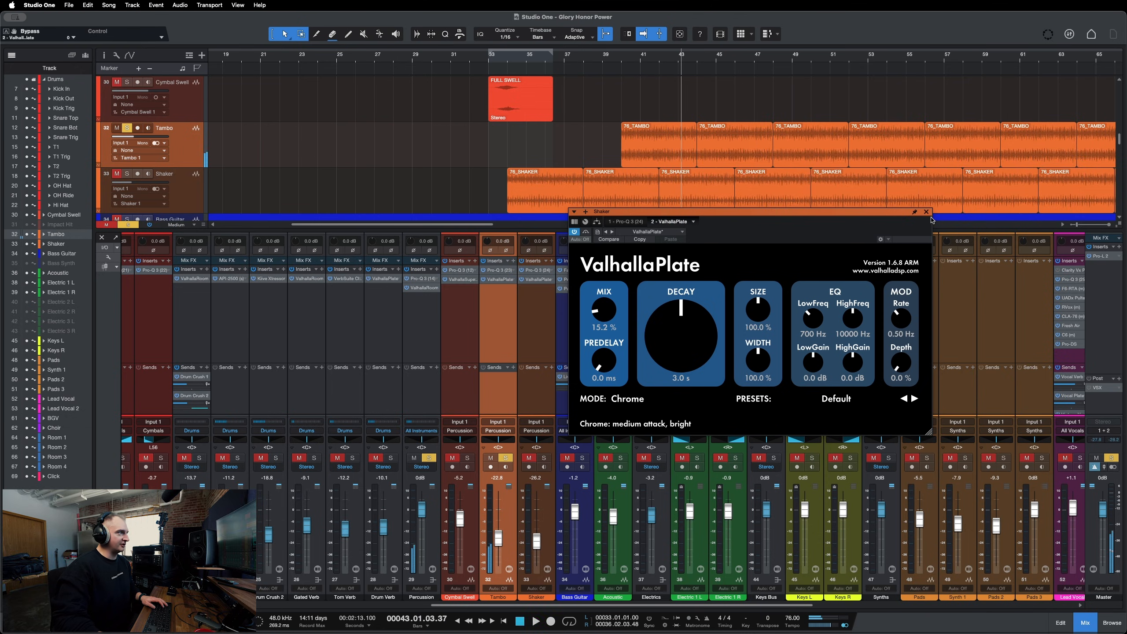
pyautogui.click(926, 212)
pyautogui.click(462, 314)
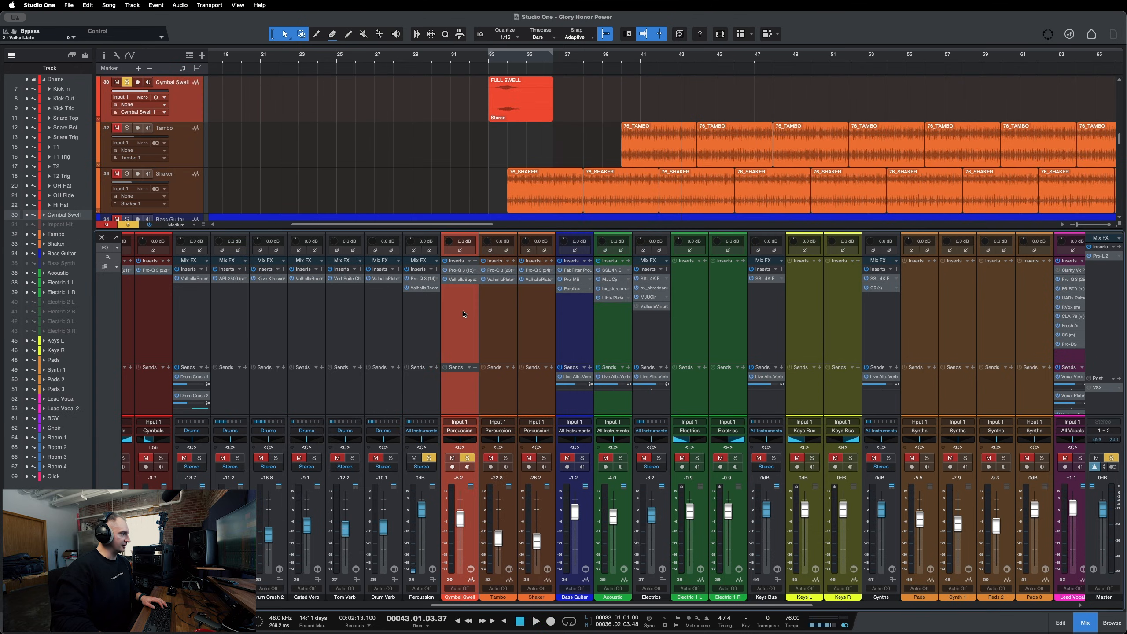
pyautogui.click(459, 280)
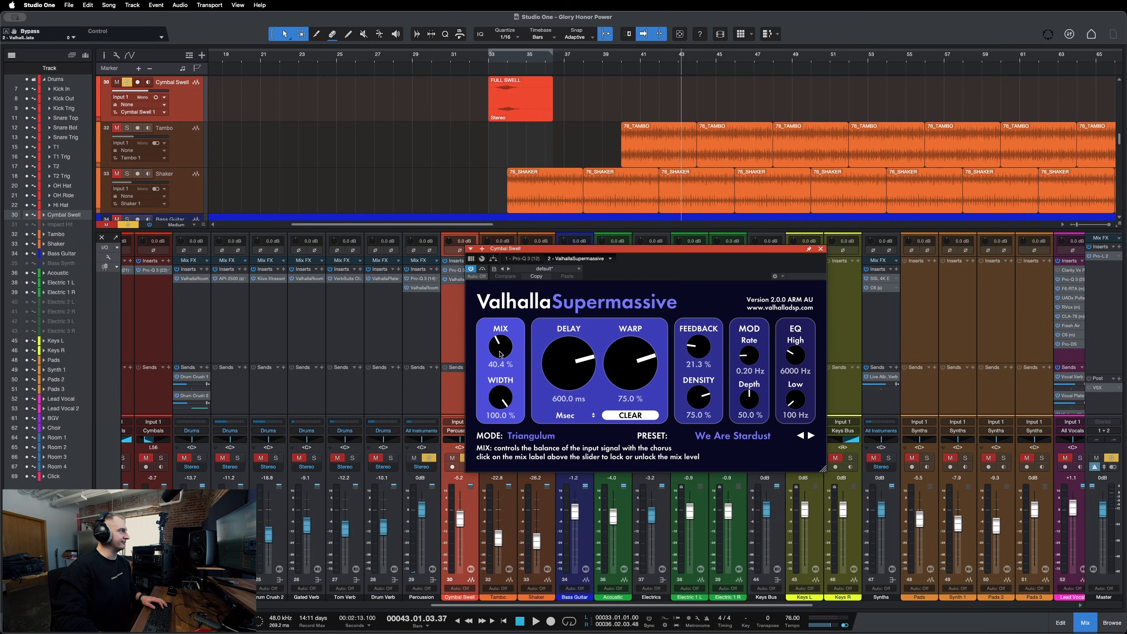
# Play the song from around bar 36 to audition the Cymbal Swell reverb, then close the plug-in window.
pyautogui.click(493, 61)
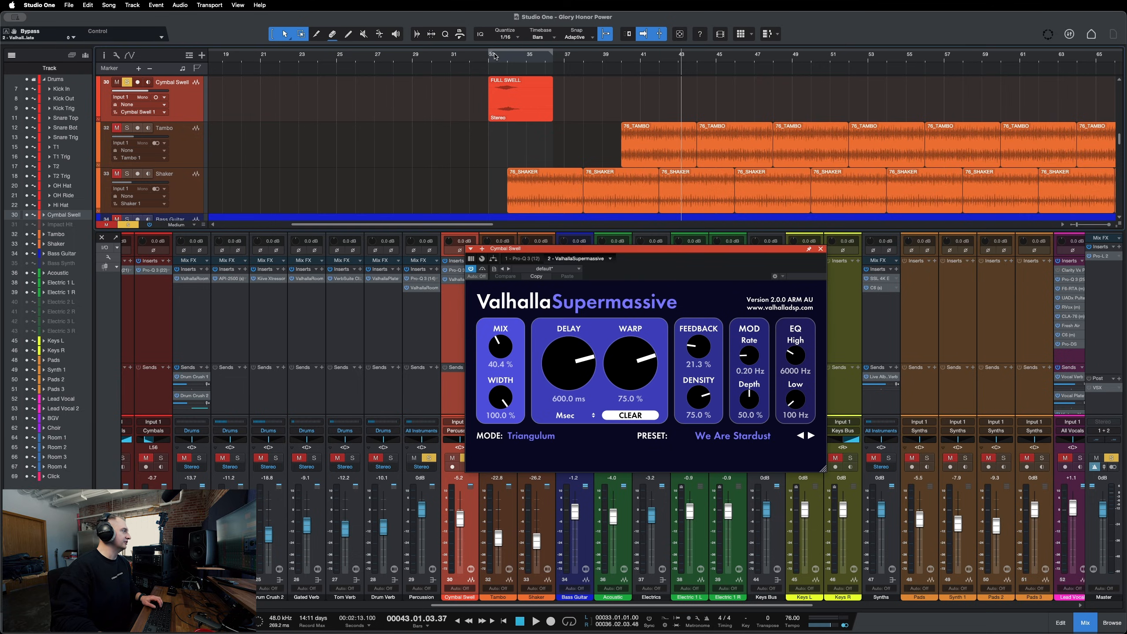
pyautogui.press('space')
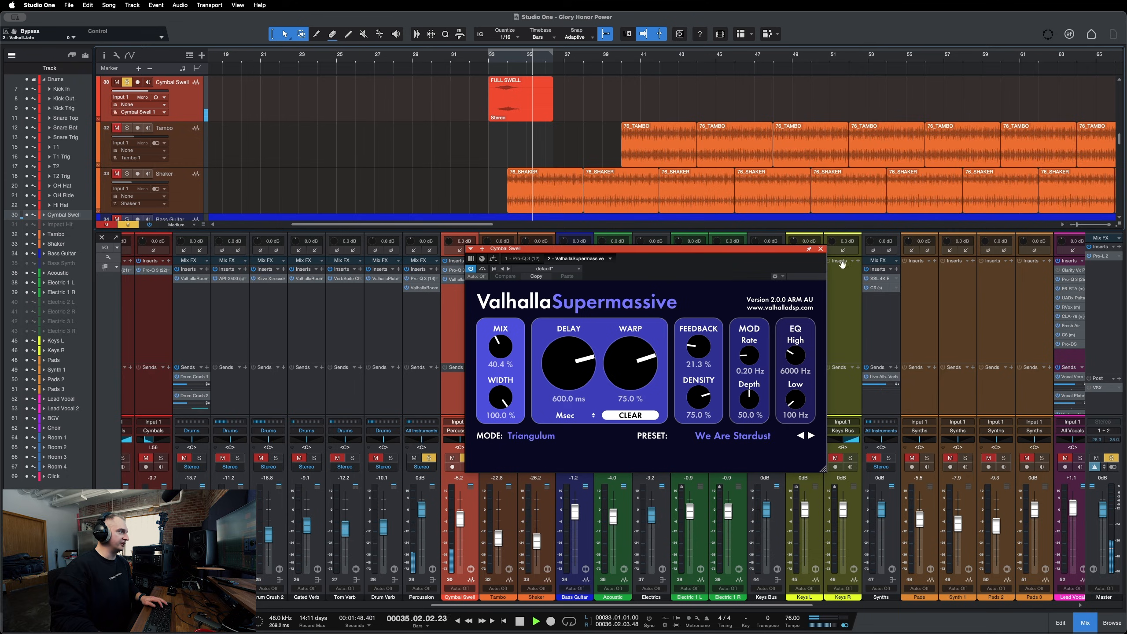
pyautogui.press('space')
pyautogui.click(821, 249)
# Open the ValhallaRoom insert on the Percussion channel and move its window up over the arrangement.
pyautogui.click(412, 317)
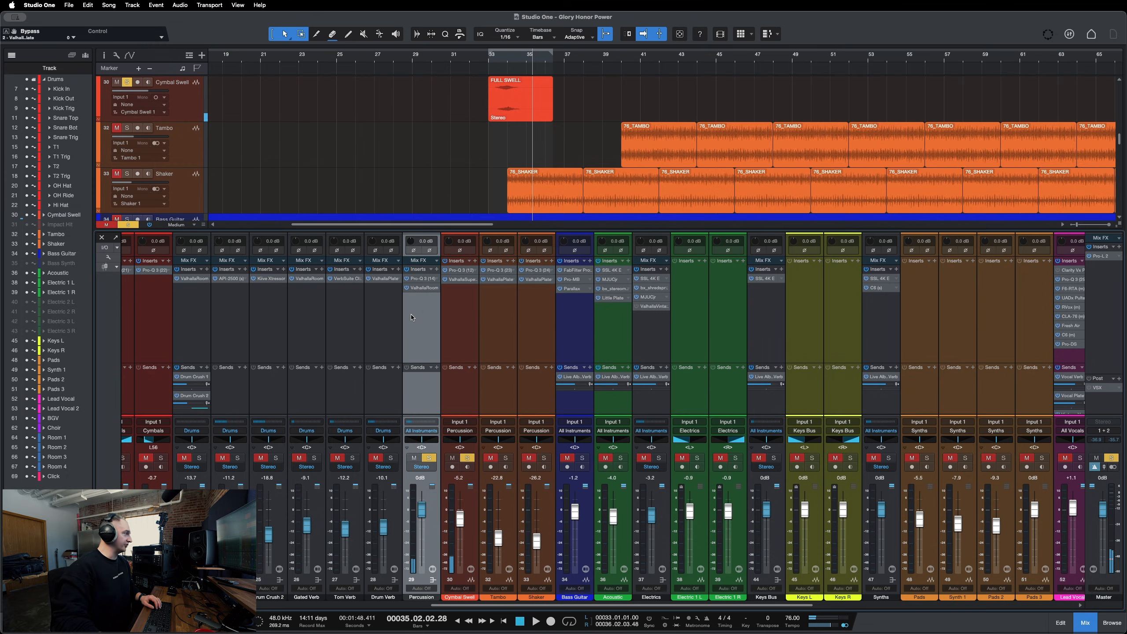
pyautogui.click(419, 288)
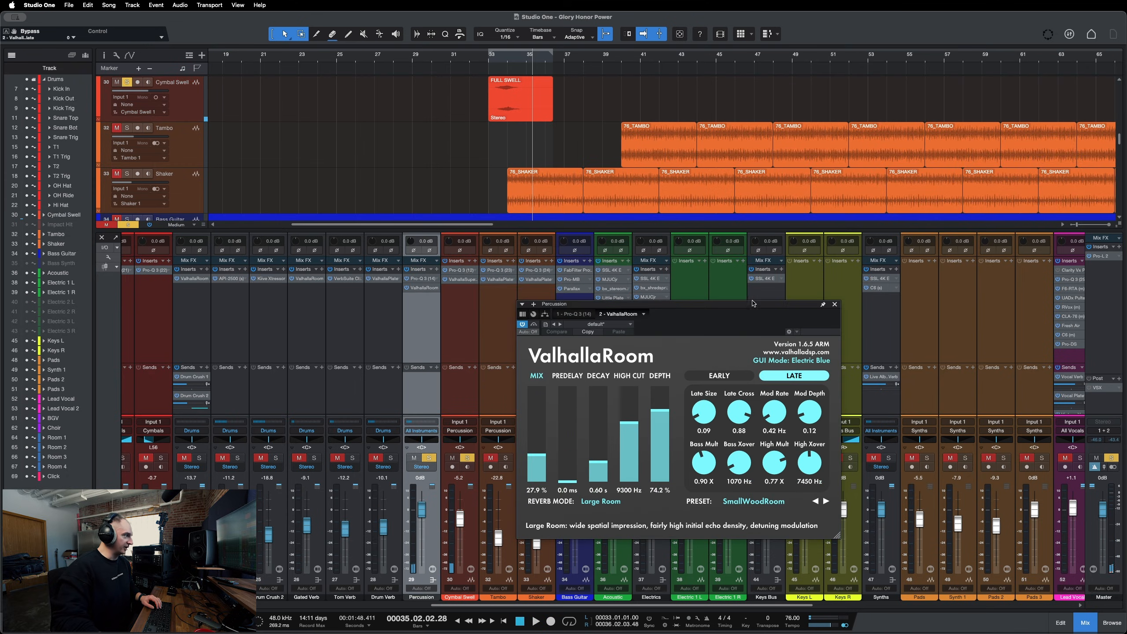
pyautogui.moveTo(753, 303); pyautogui.dragTo(723, 184)
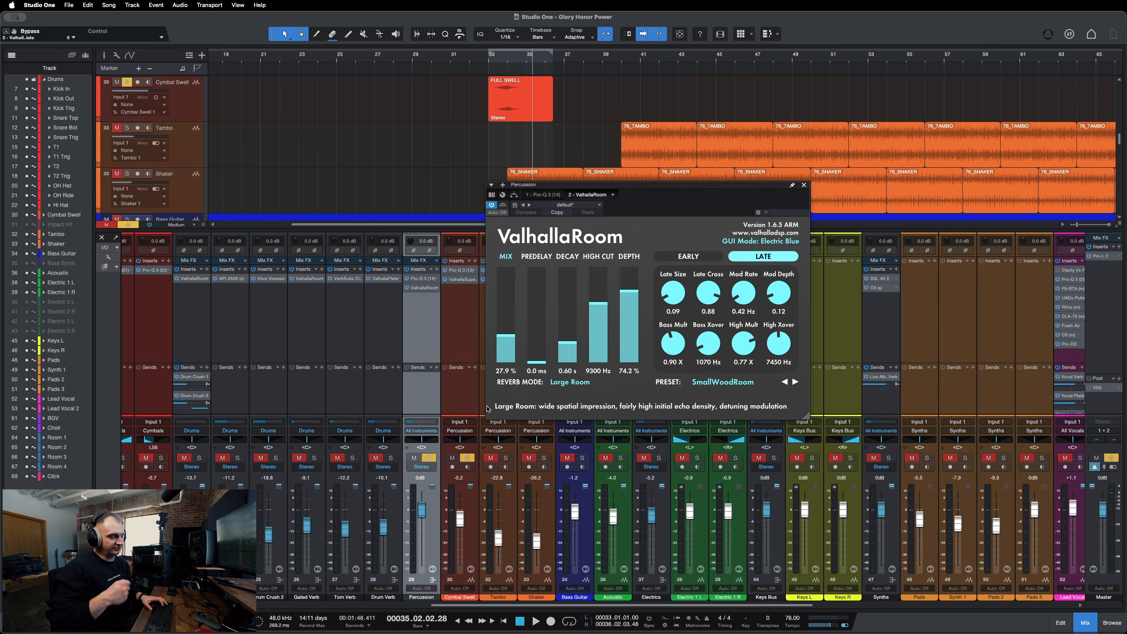
# Solo the channel and play from several points around bars 36 to 40 to audition the ValhallaRoom reverb.
pyautogui.click(506, 457)
pyautogui.press('space')
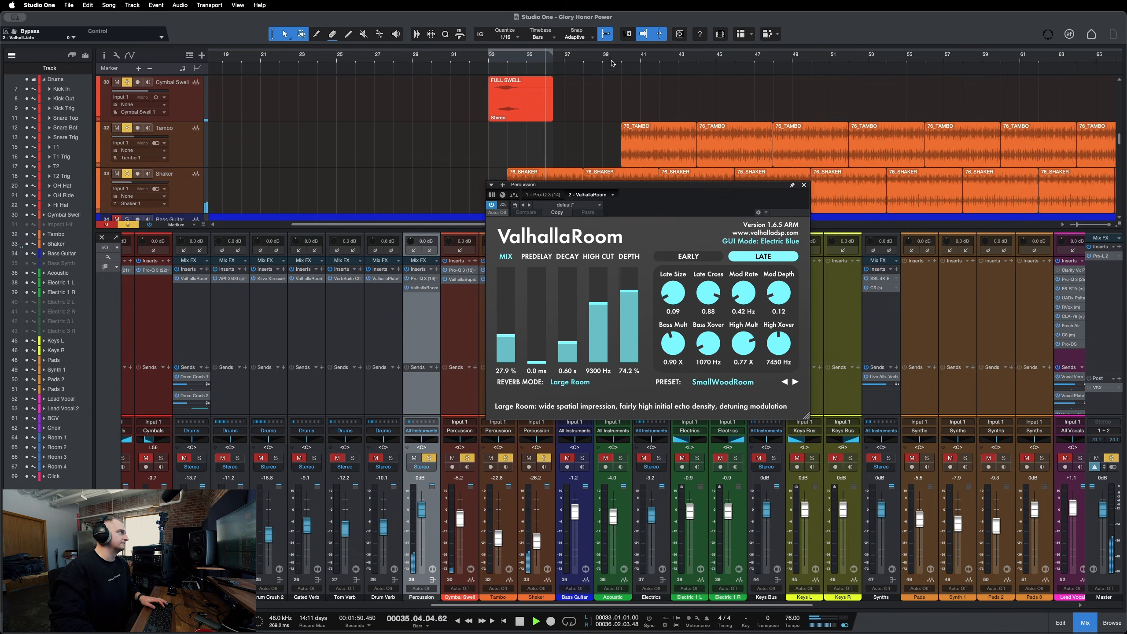
pyautogui.press('space')
pyautogui.click(499, 59)
pyautogui.press('space')
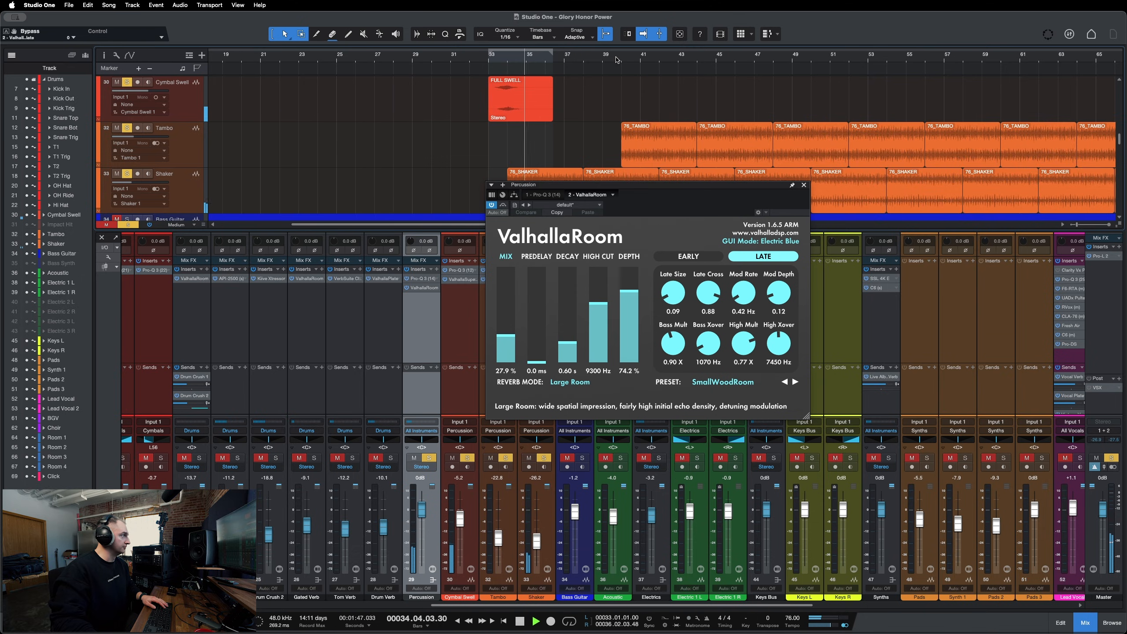
pyautogui.press('space')
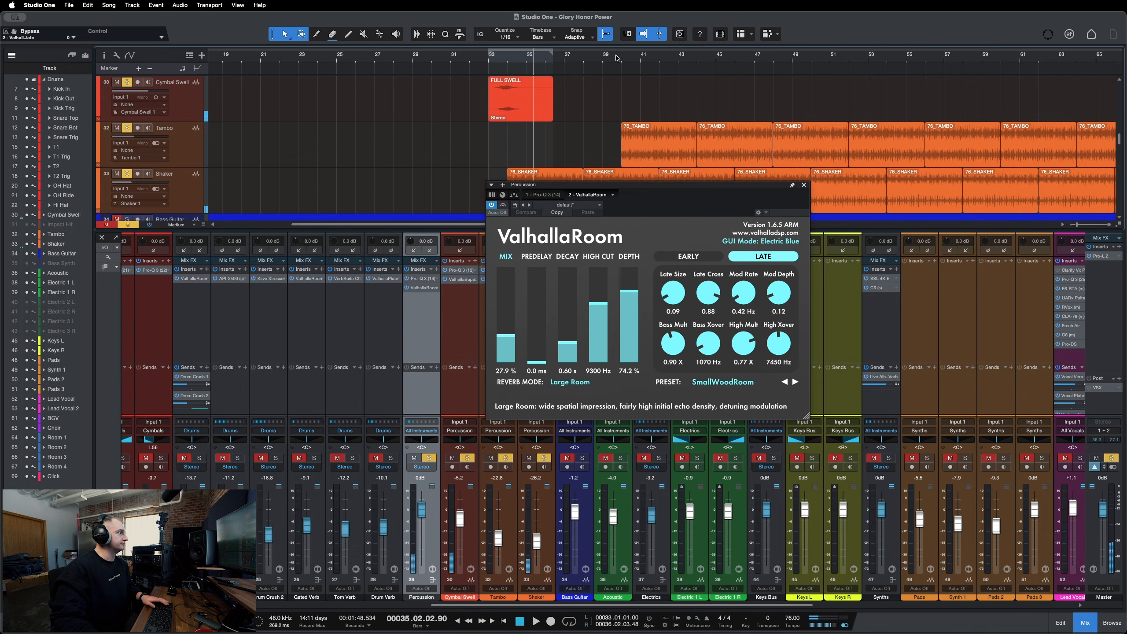
pyautogui.click(617, 58)
pyautogui.press('space')
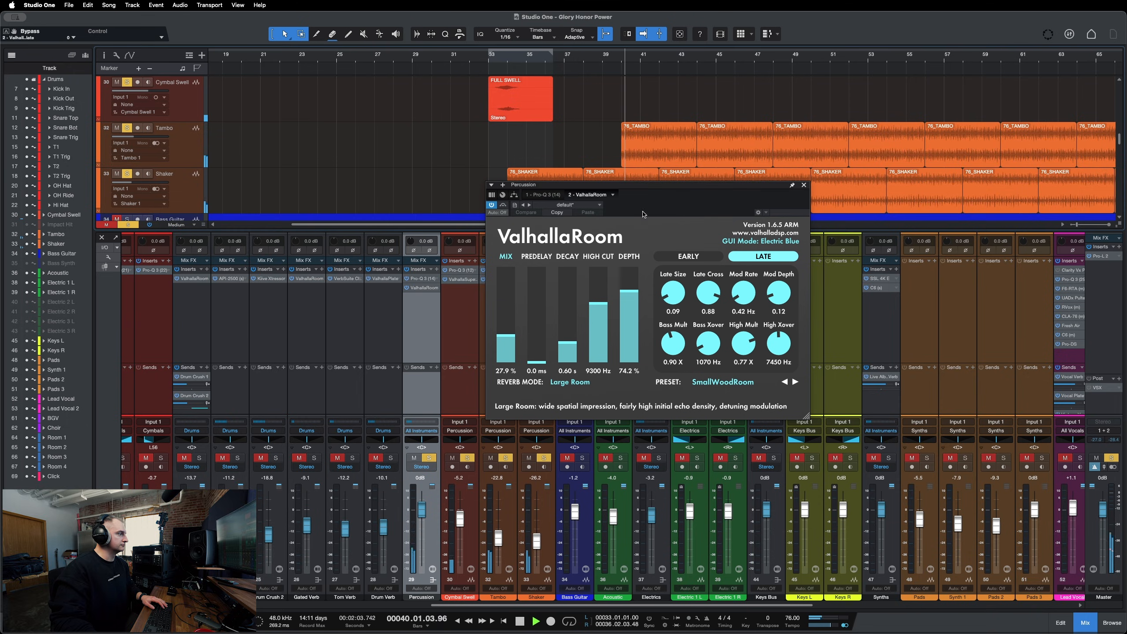
# Compare the ValhallaRoom reverb bypassed and active during playback, then close the plug-in and stop.
pyautogui.moveTo(654, 186); pyautogui.dragTo(763, 204)
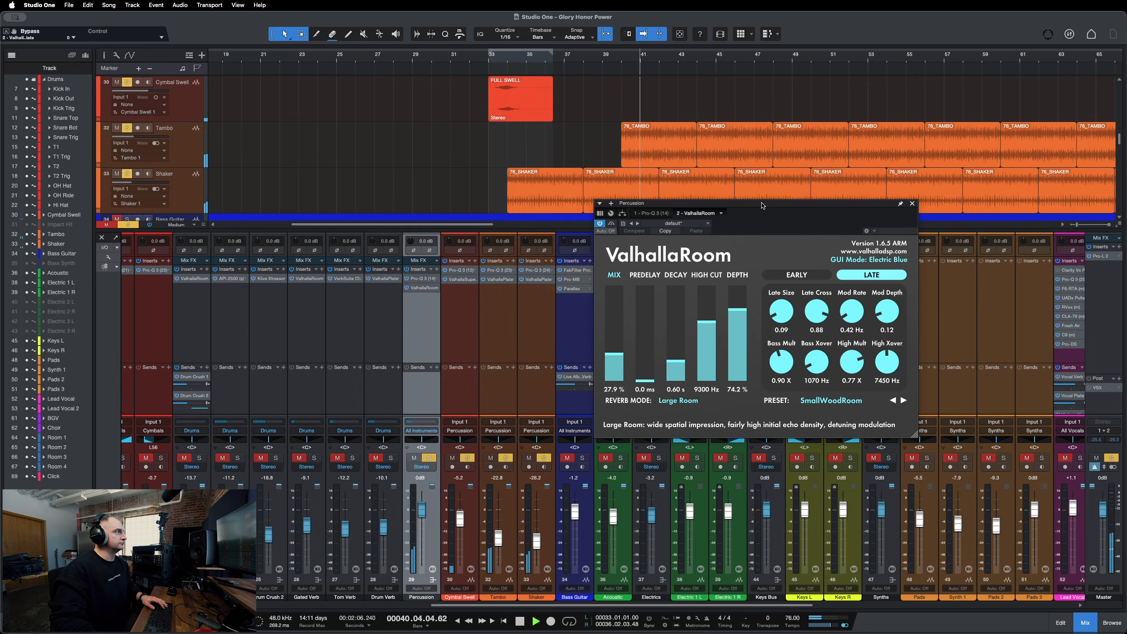
pyautogui.click(611, 224)
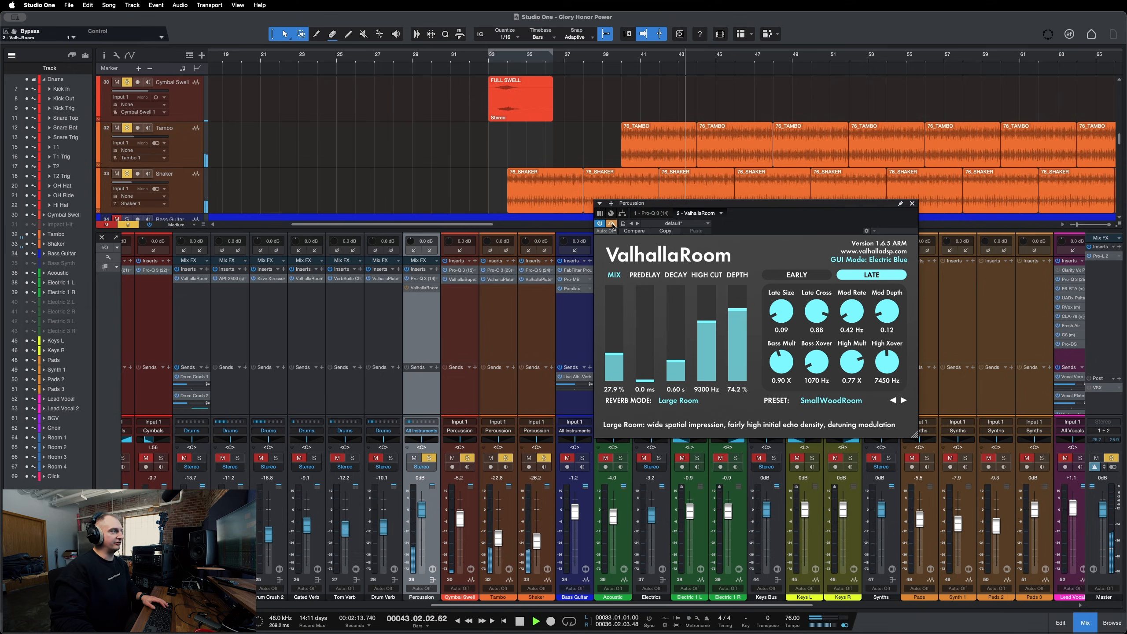
pyautogui.click(611, 224)
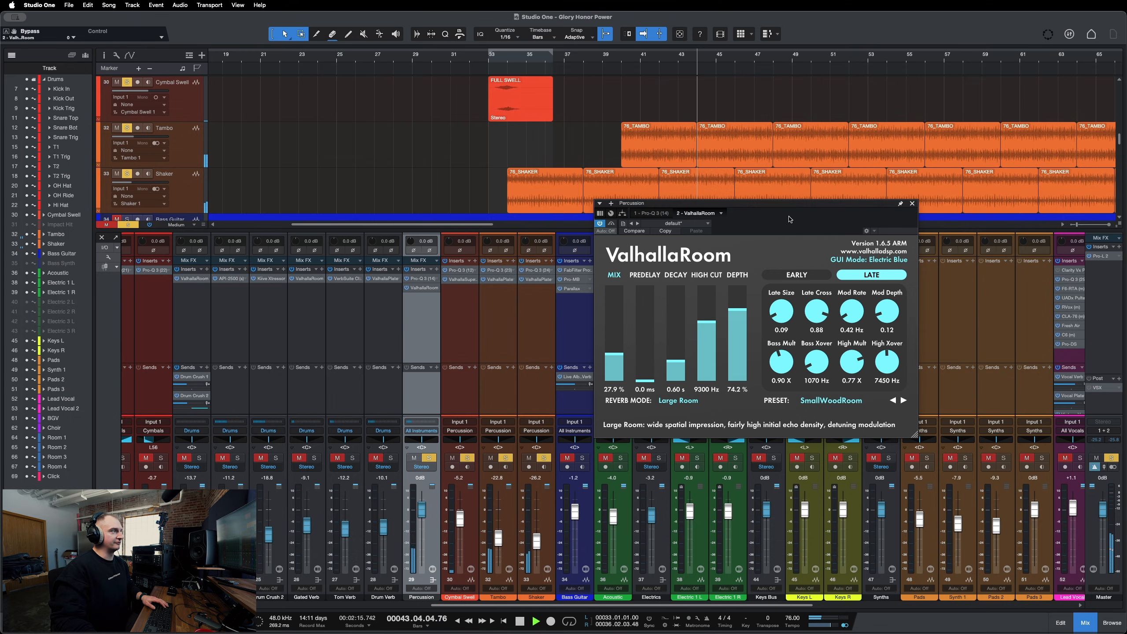
pyautogui.click(912, 204)
pyautogui.press('space')
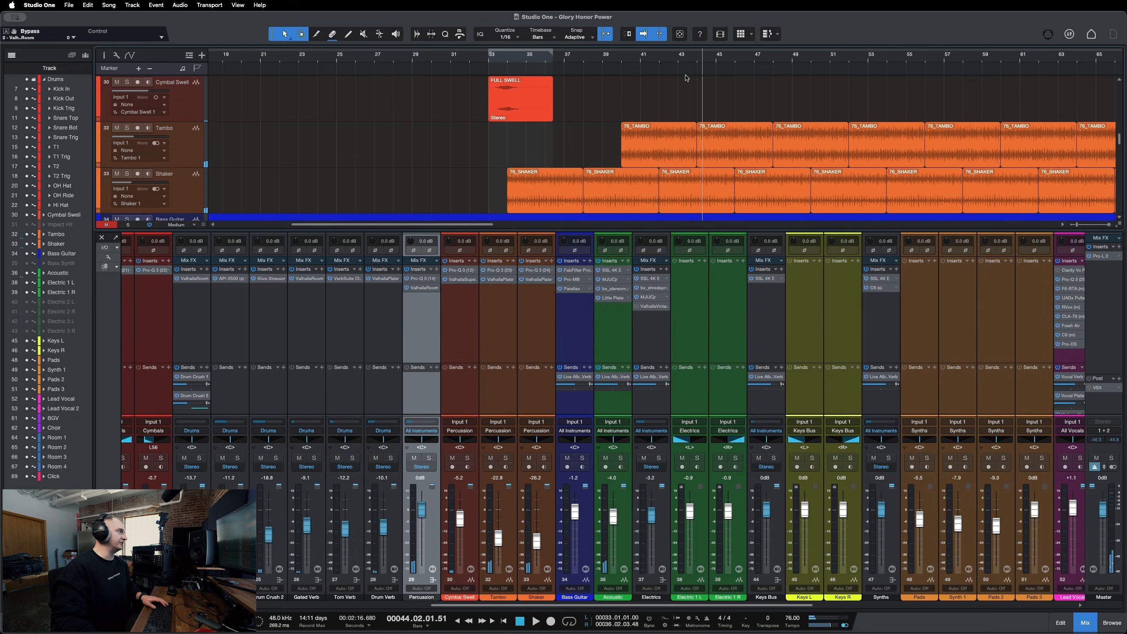
# Play from around bar 40 and briefly reopen and close the Percussion ValhallaRoom plug-in.
pyautogui.click(629, 57)
pyautogui.press('space')
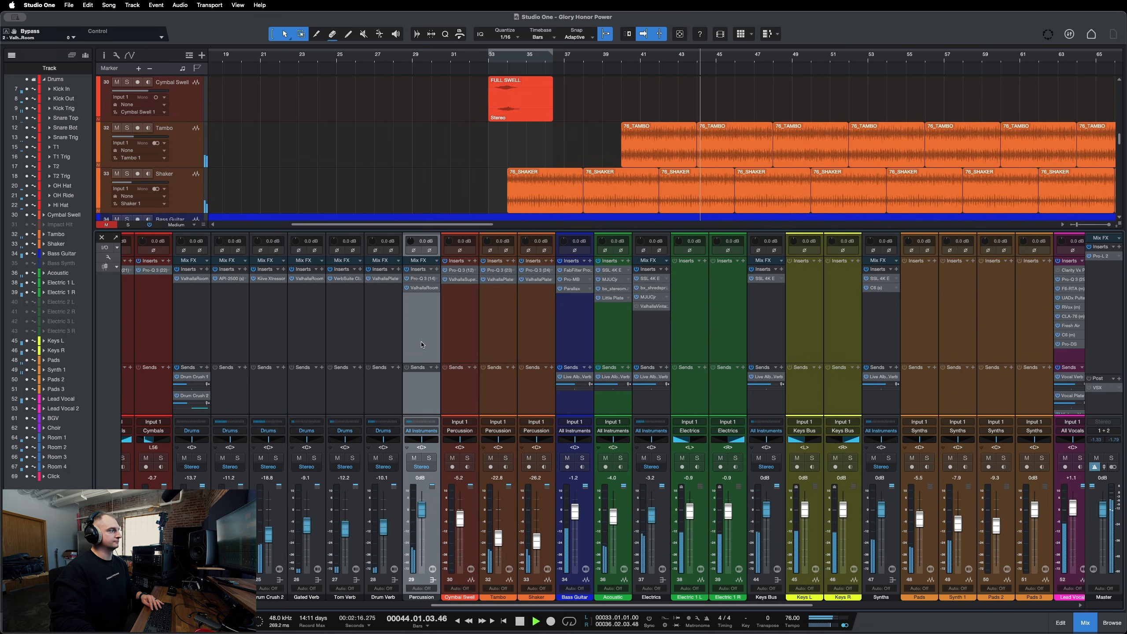
pyautogui.press('space')
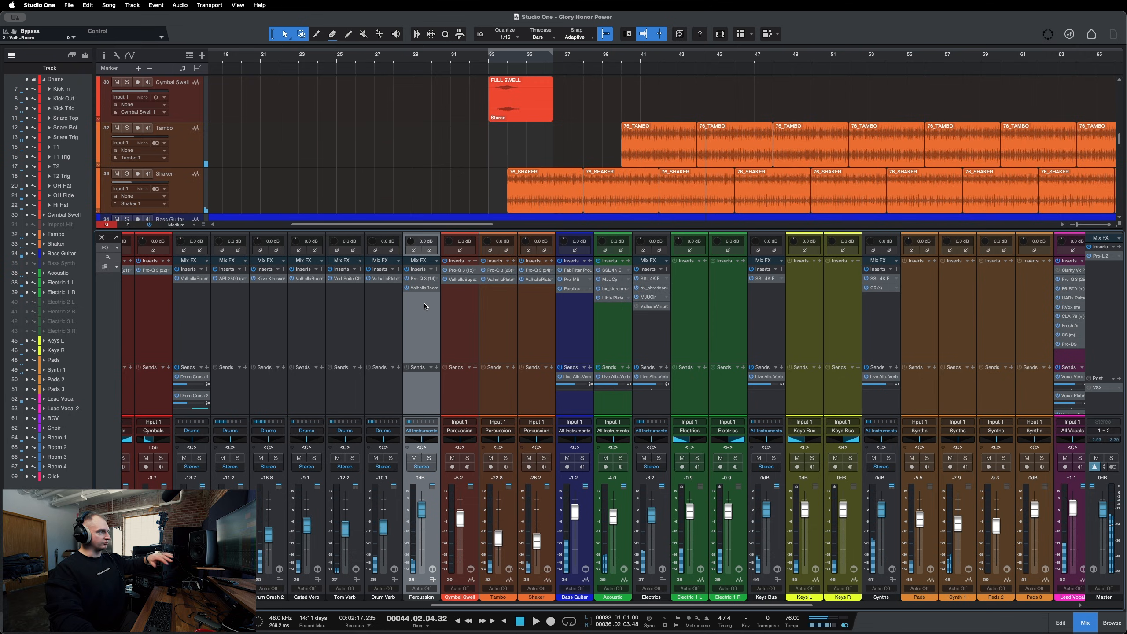
pyautogui.click(427, 287)
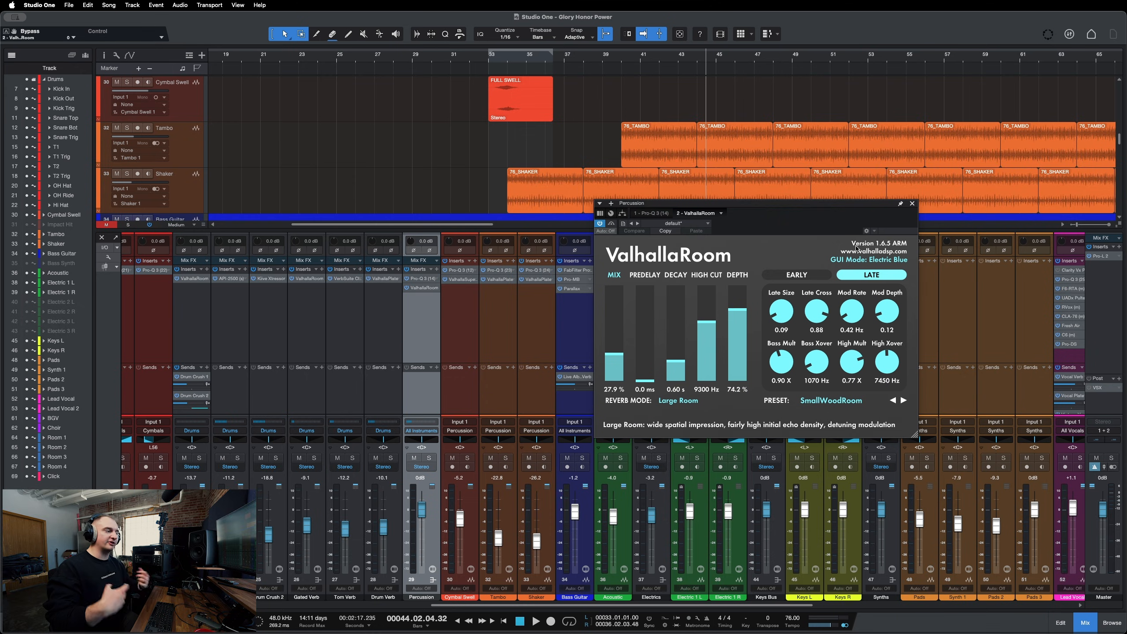
pyautogui.click(913, 204)
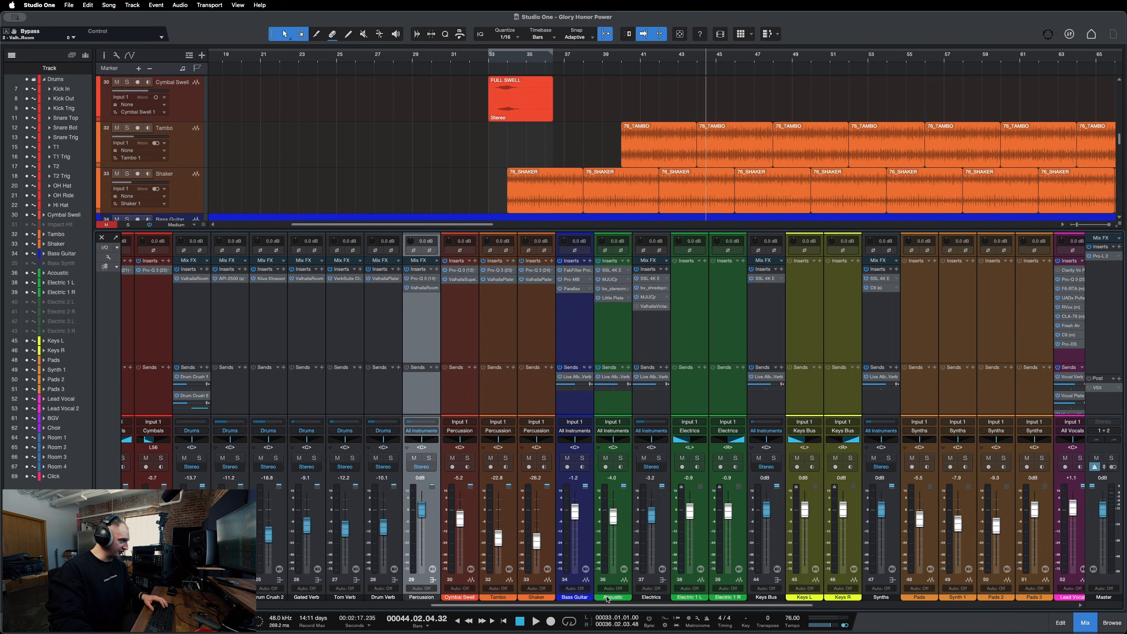
# Scroll the mixer and open the Little Plate insert on the Acoustic channel.
pyautogui.moveTo(619, 605); pyautogui.dragTo(669, 606)
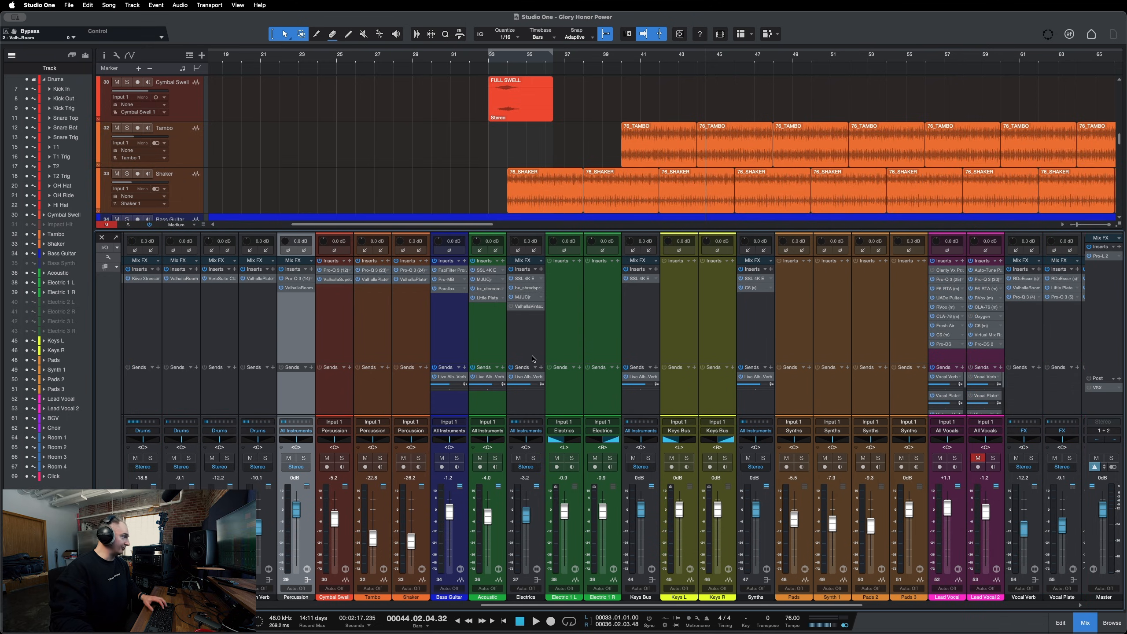
pyautogui.click(502, 340)
pyautogui.click(487, 299)
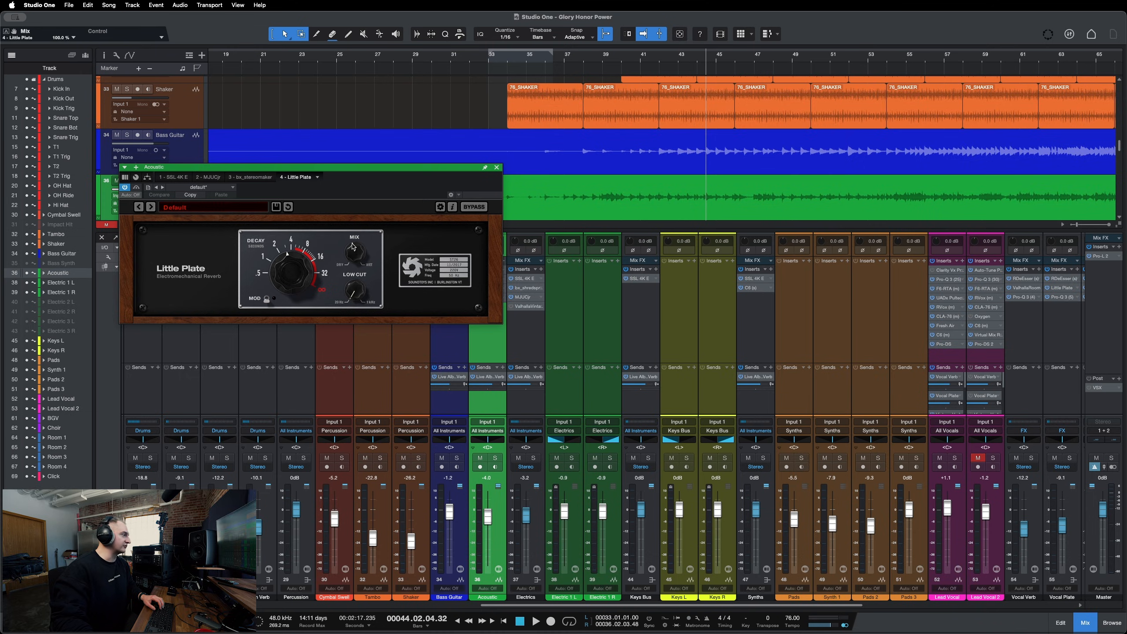
# Solo the Acoustic channel and compare the Little Plate reverb bypassed and active during playback, then close it.
pyautogui.press('s')
pyautogui.press('space')
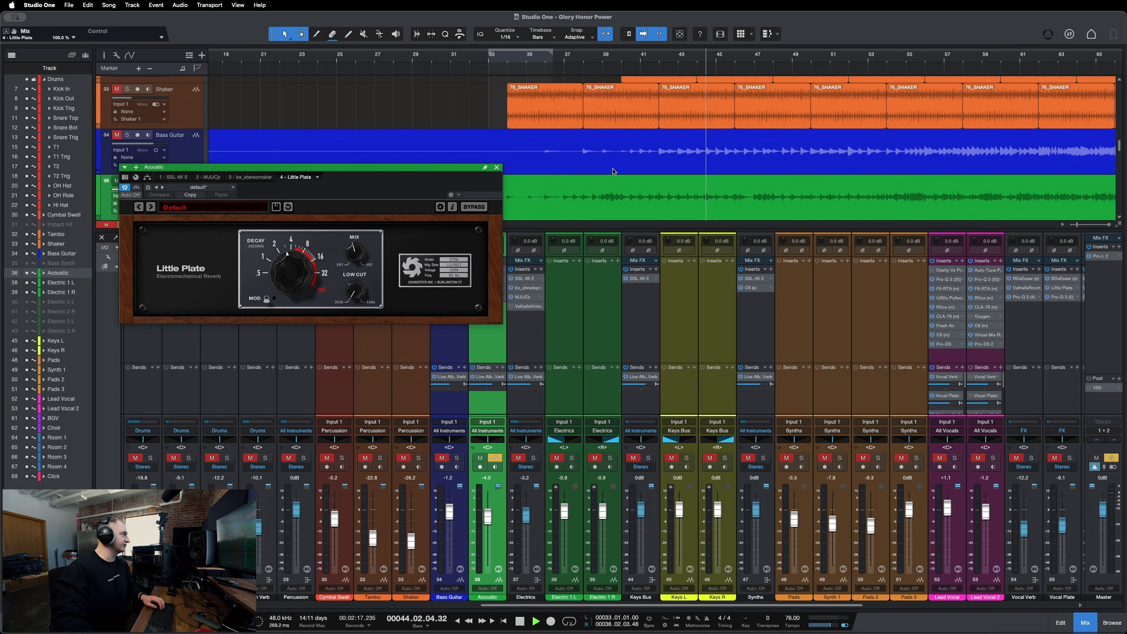
pyautogui.moveTo(428, 168); pyautogui.dragTo(503, 215)
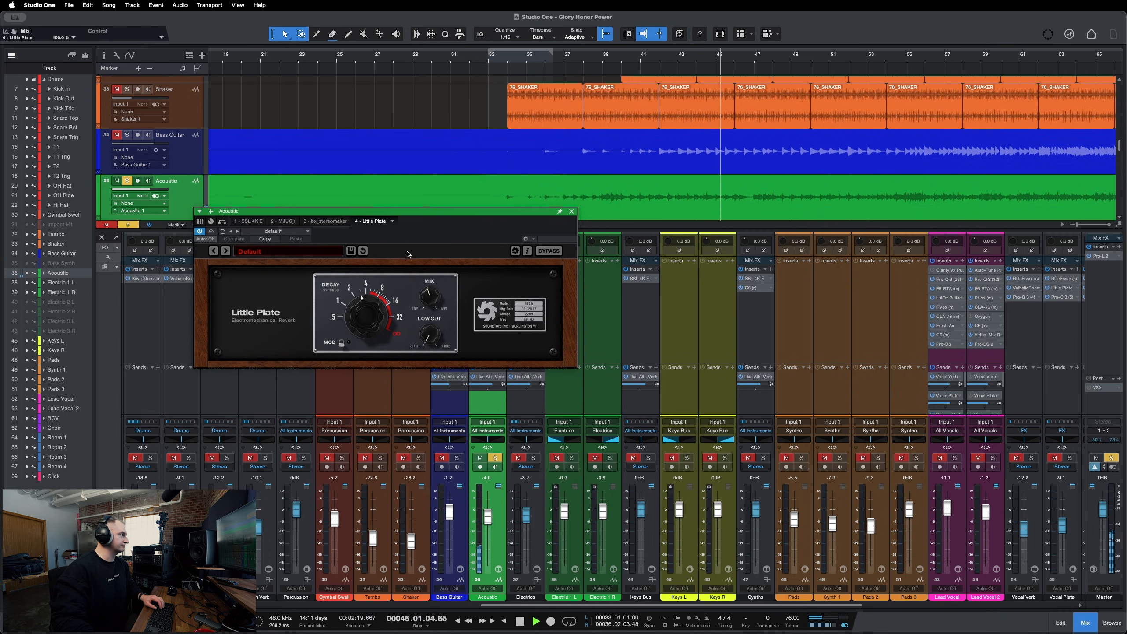
pyautogui.click(212, 232)
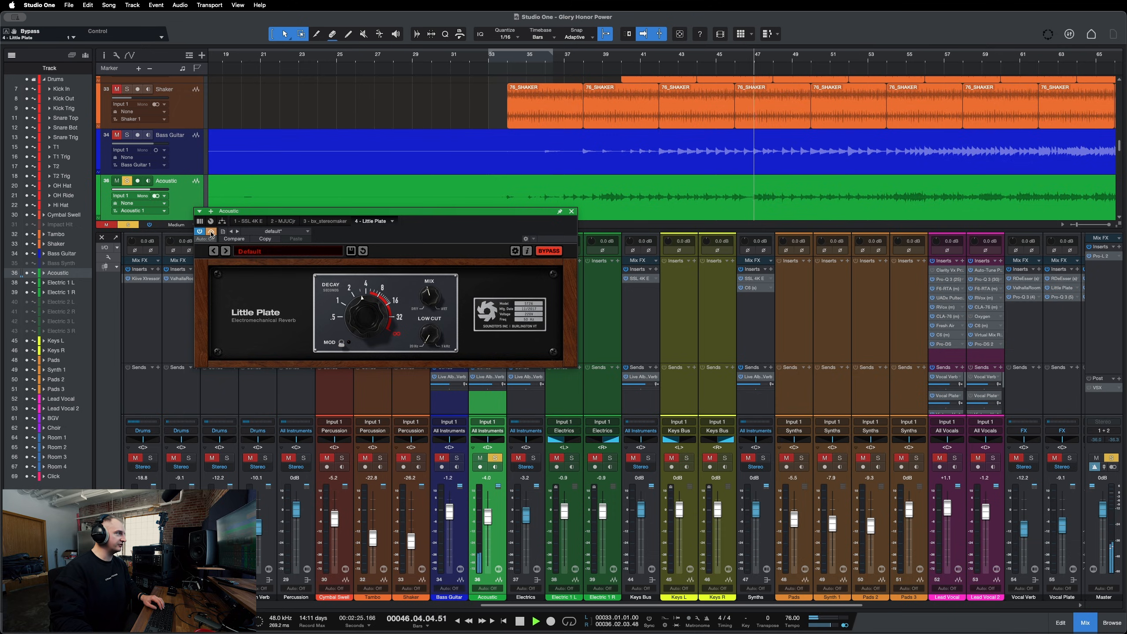
pyautogui.click(212, 232)
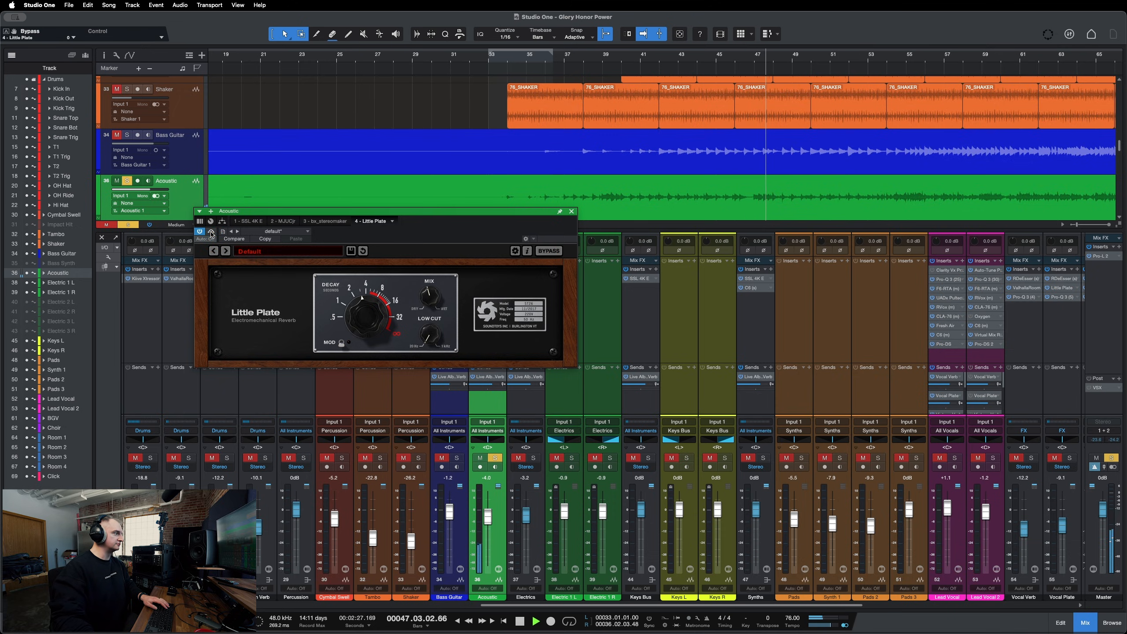
pyautogui.click(572, 212)
pyautogui.press('space')
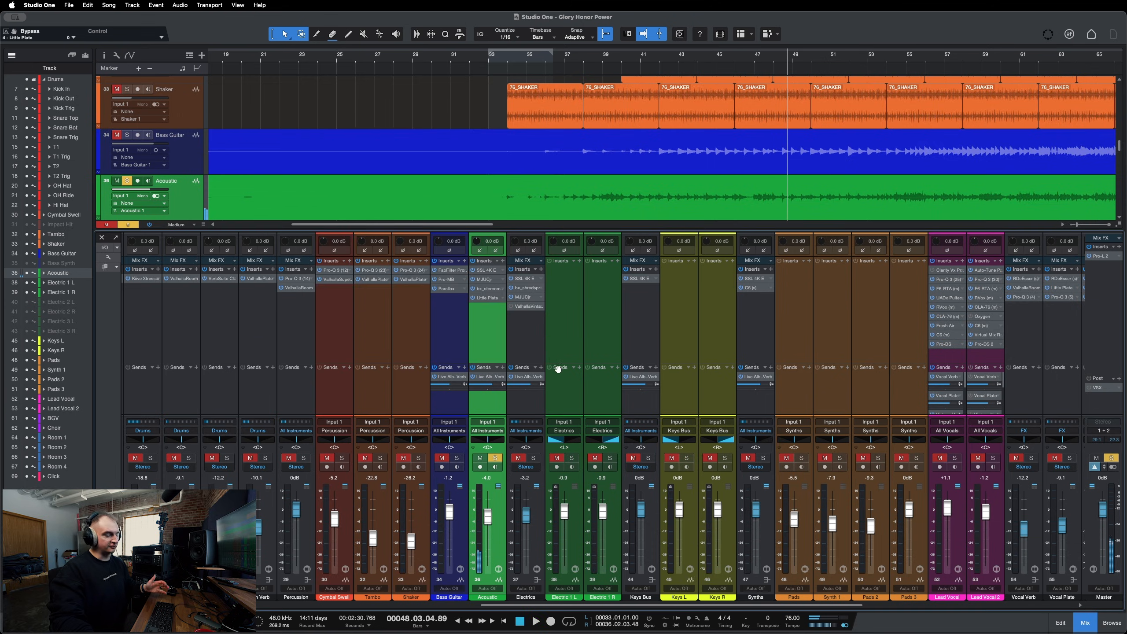
# Clear all solos and select the Percussion channel.
pyautogui.hotkey('shift', 's')
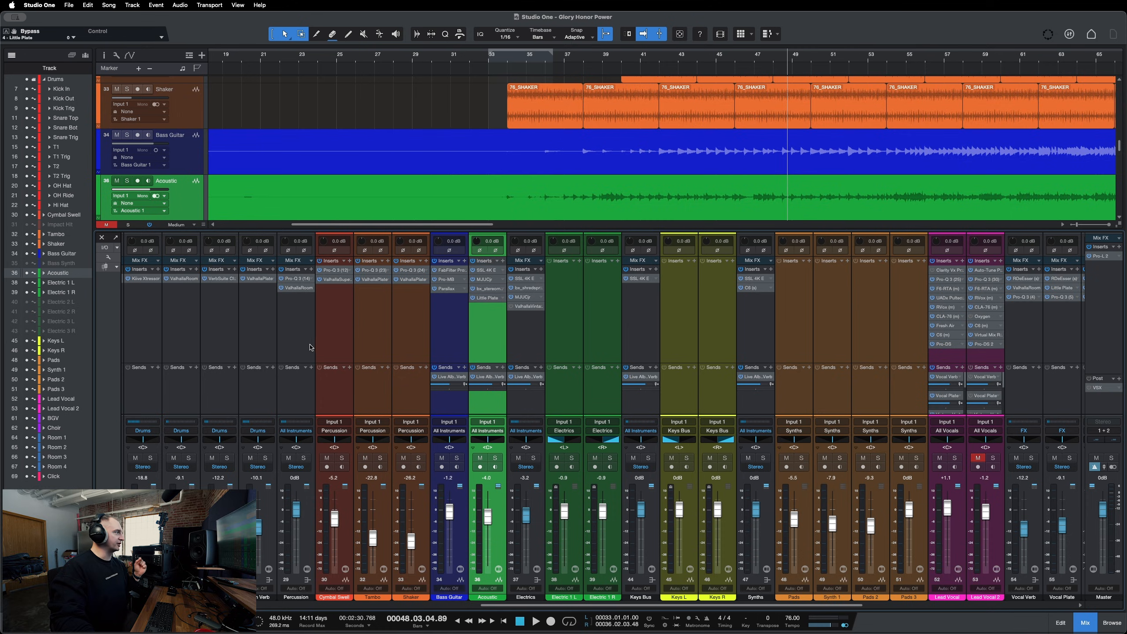
pyautogui.click(308, 318)
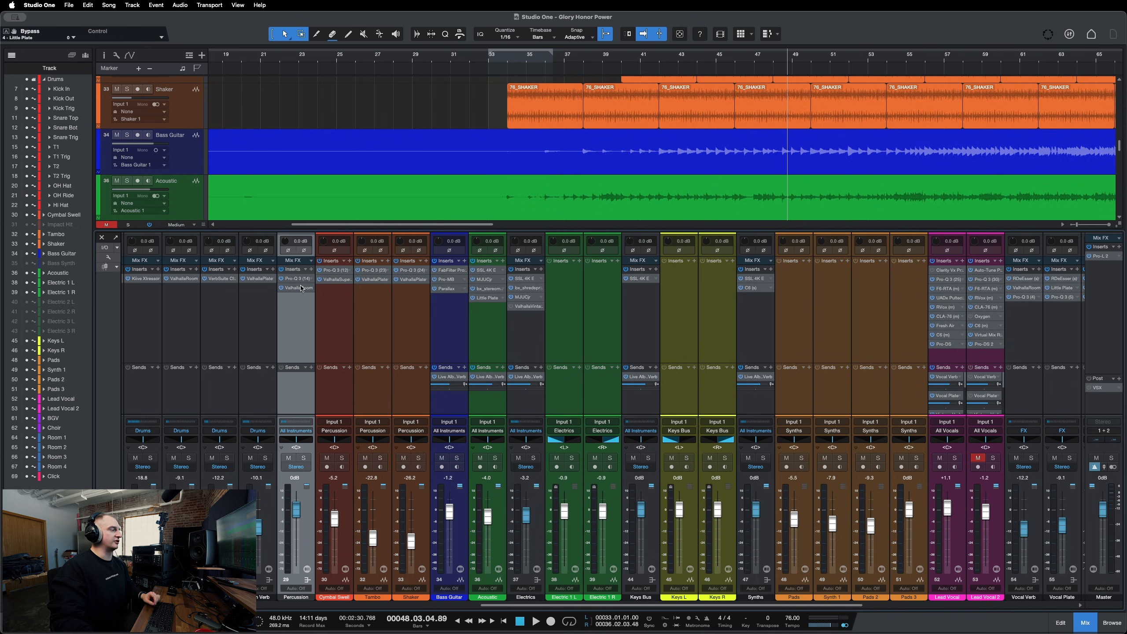
# Scroll the mixer and open the ValhallaVintageVerb insert on the Electrics channel, repositioning its window.
pyautogui.hscroll(3, 515, 605)
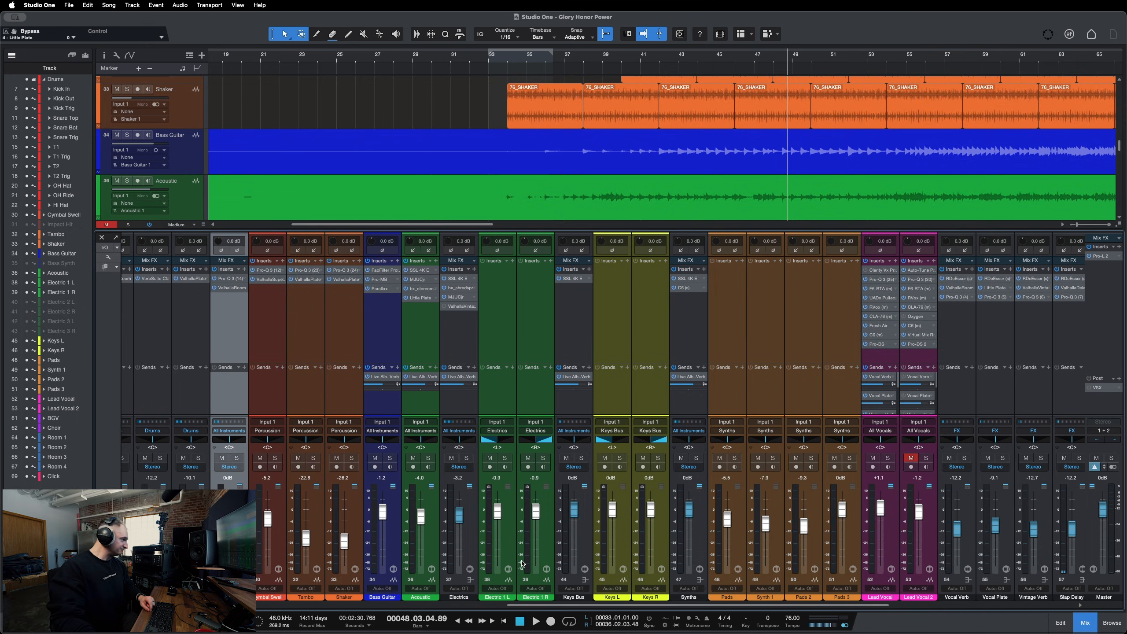
pyautogui.click(461, 307)
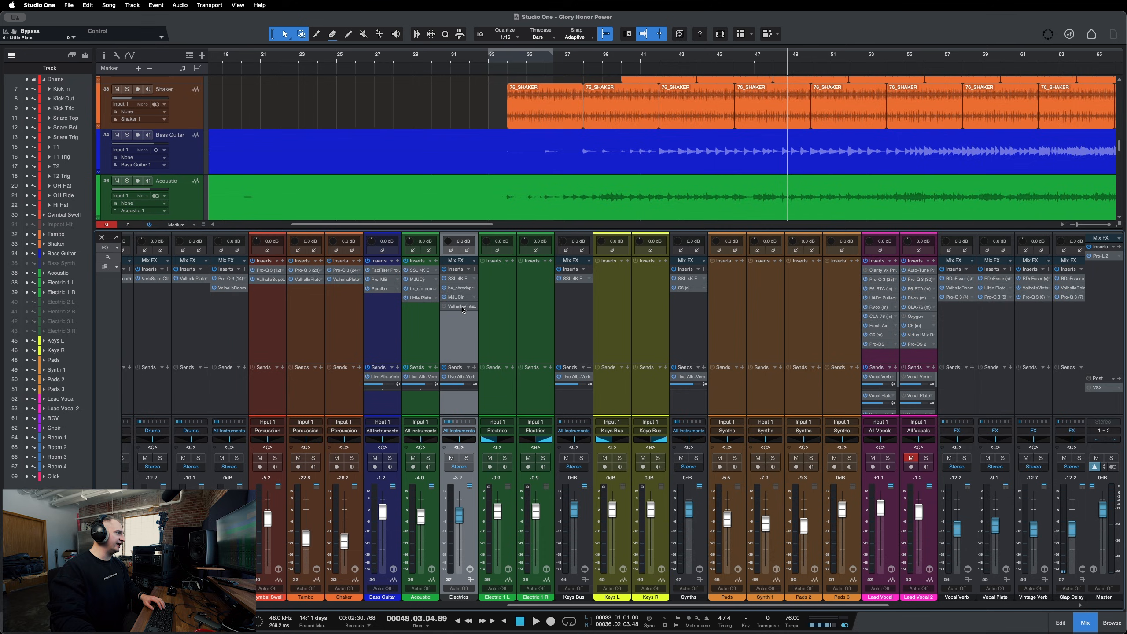
pyautogui.moveTo(488, 158); pyautogui.dragTo(726, 245)
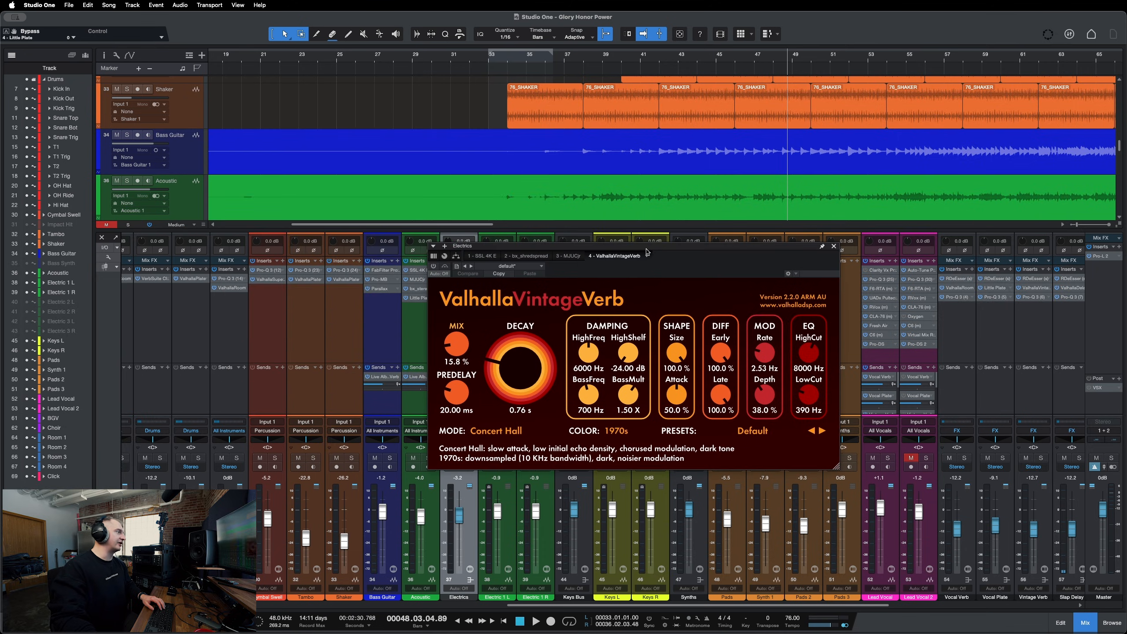
pyautogui.moveTo(645, 251); pyautogui.dragTo(783, 282)
# Solo the Electrics channel and play back to audition the ValhallaVintageVerb reverb.
pyautogui.press('s')
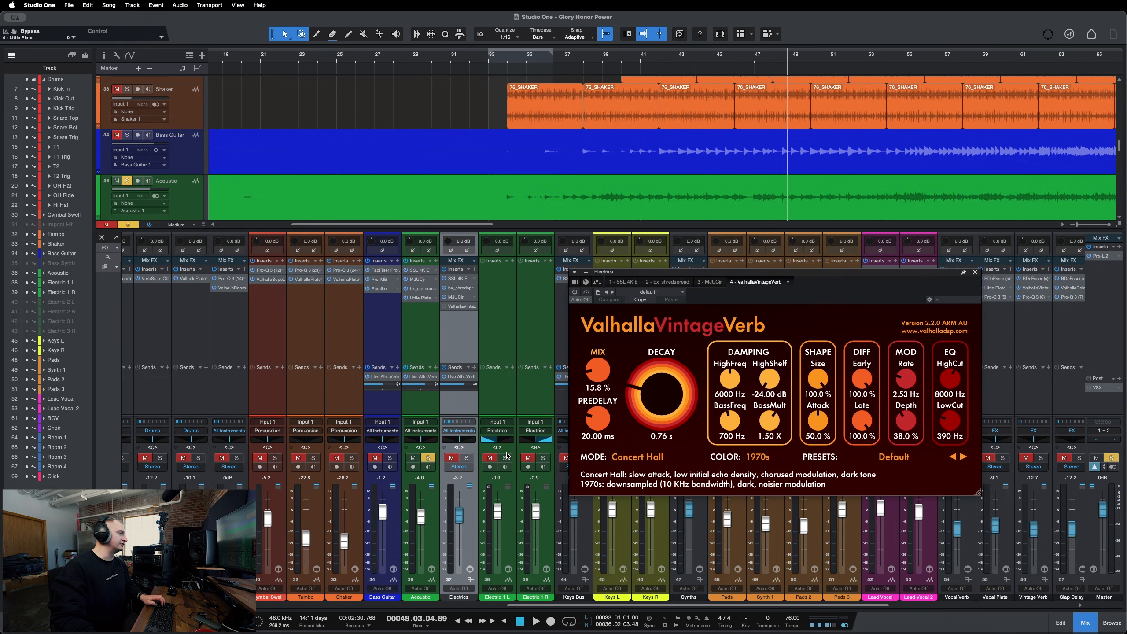
pyautogui.press('s')
pyautogui.click(505, 457)
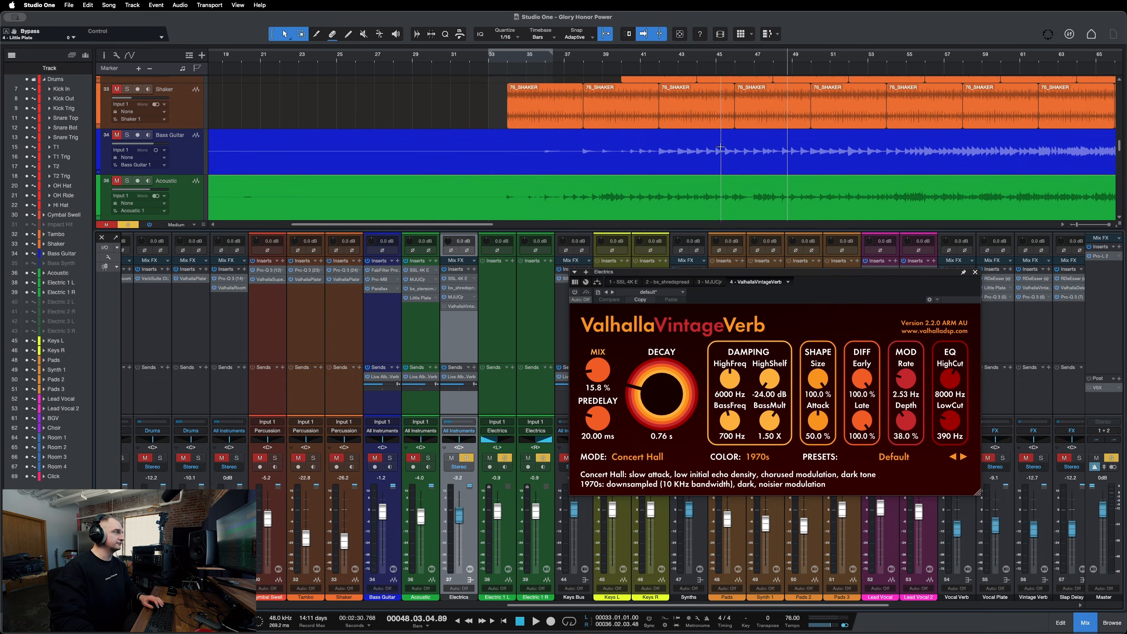
pyautogui.press('space')
pyautogui.scroll(-5, 762, 178)
pyautogui.scroll(3, 588, 200)
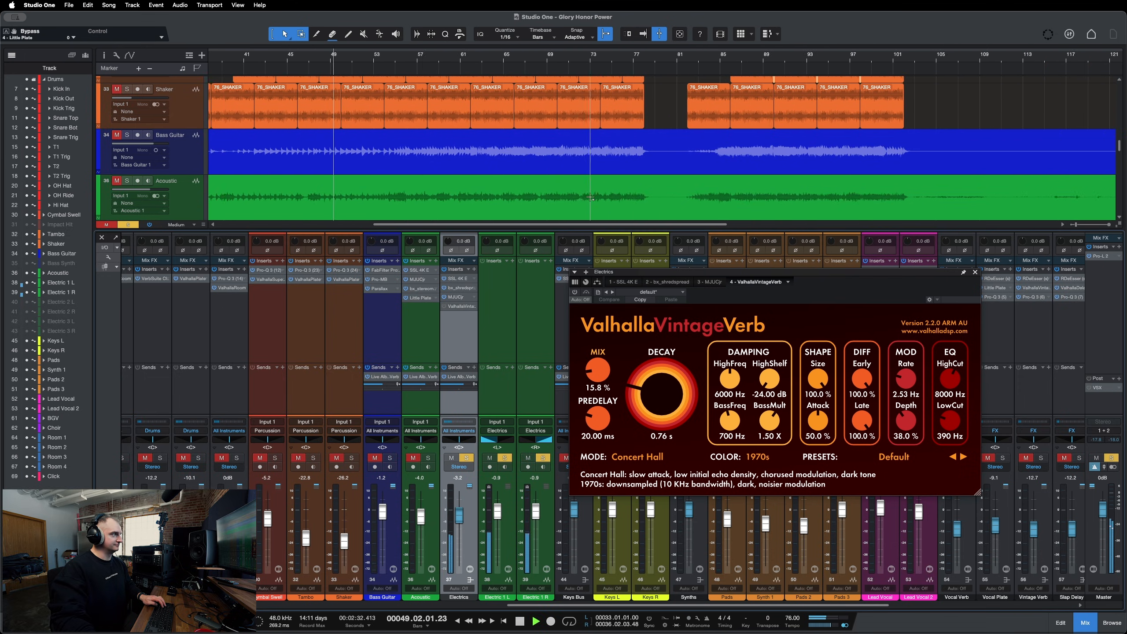
# Stop playback, nudge the ValhallaVintageVerb window aside, then close it and toggle the Electrics channel's solo.
pyautogui.hscroll(-3, 593, 200)
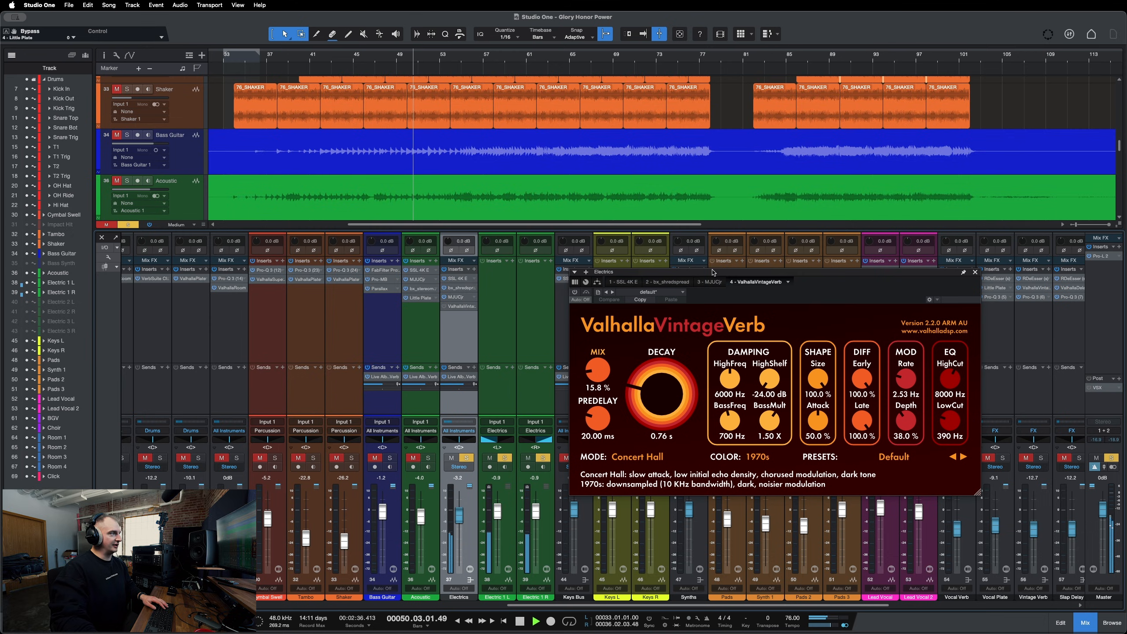
pyautogui.moveTo(771, 286); pyautogui.dragTo(760, 283)
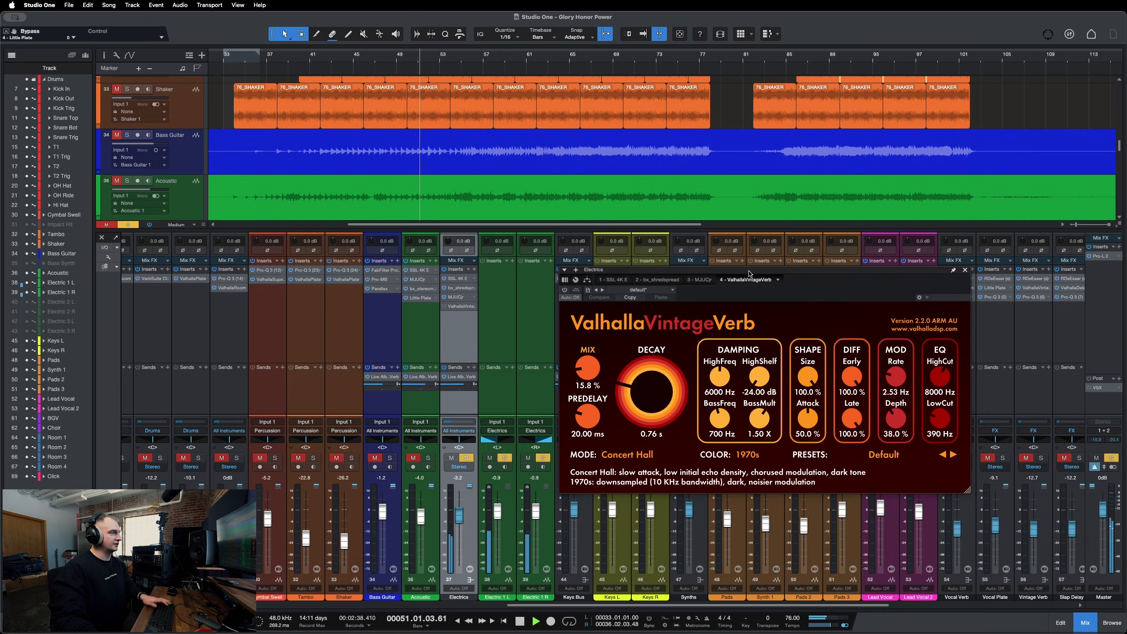
pyautogui.press('space')
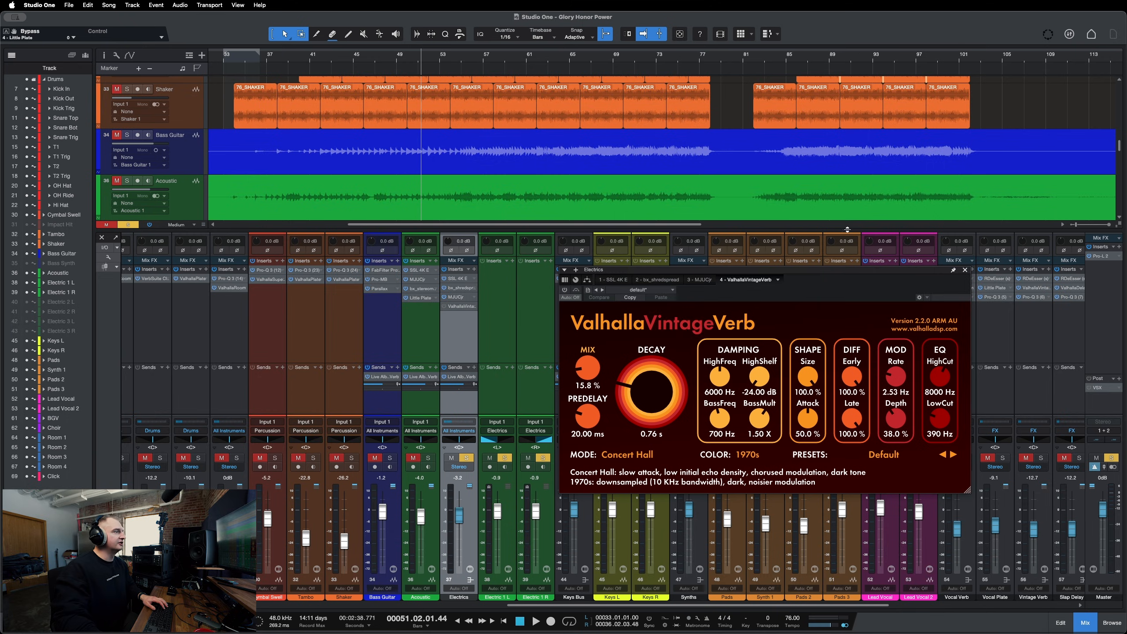
pyautogui.click(964, 269)
pyautogui.press('s')
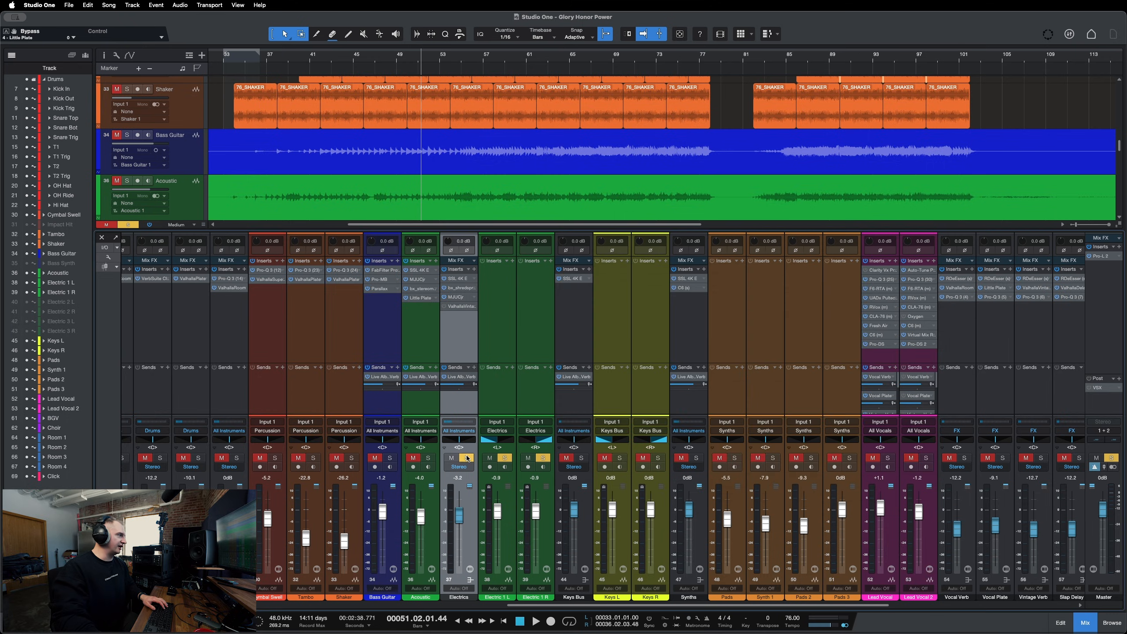
# Scroll through the mixer, select the Keys Bus channel and place the playhead at bar 57.
pyautogui.click(578, 328)
pyautogui.hscroll(3, 639, 337)
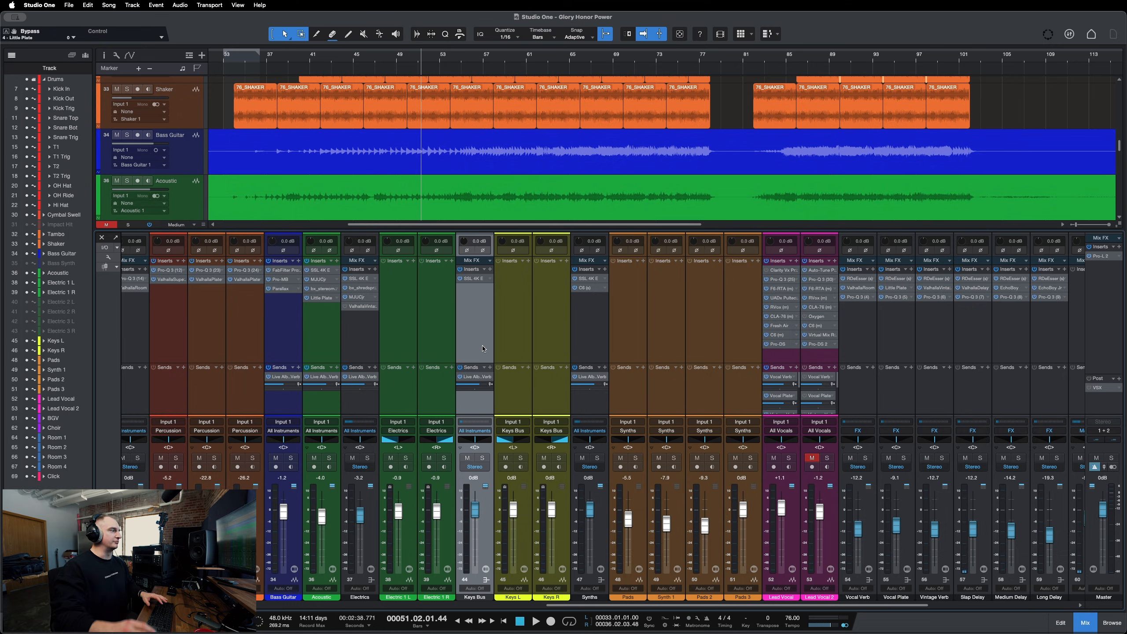
pyautogui.hscroll(2, 570, 351)
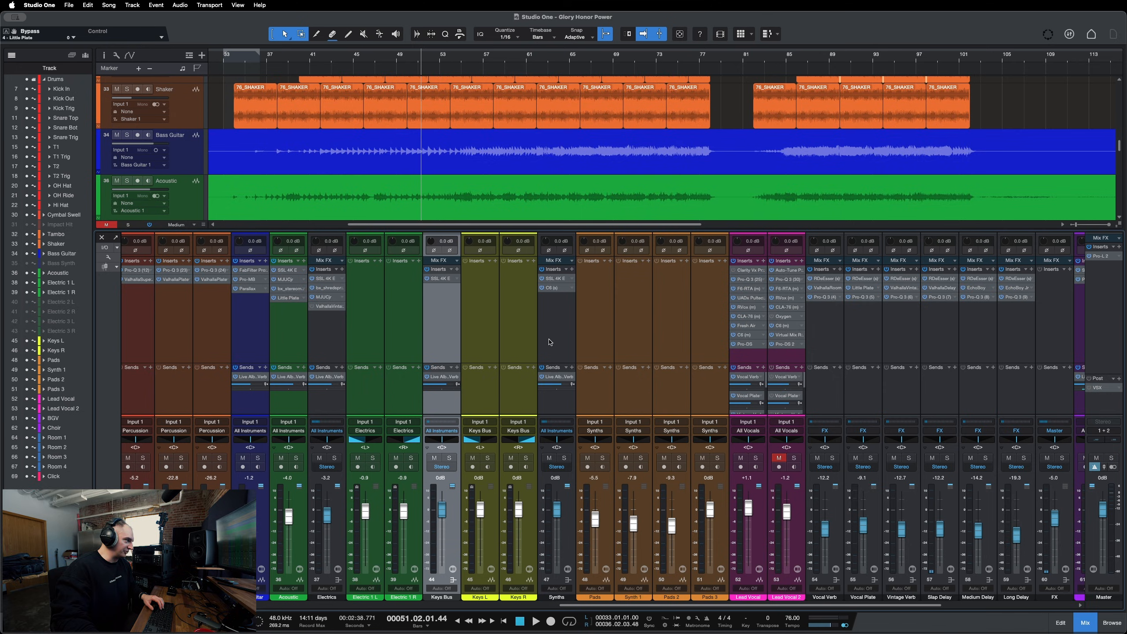
pyautogui.click(547, 341)
pyautogui.hscroll(3, 537, 337)
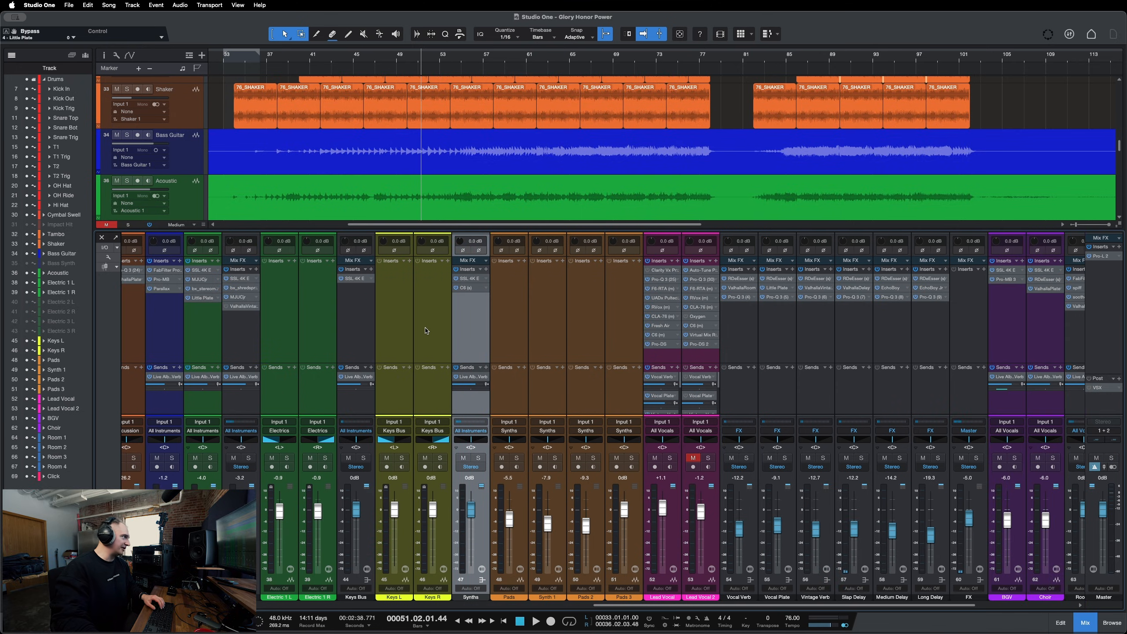
pyautogui.click(402, 329)
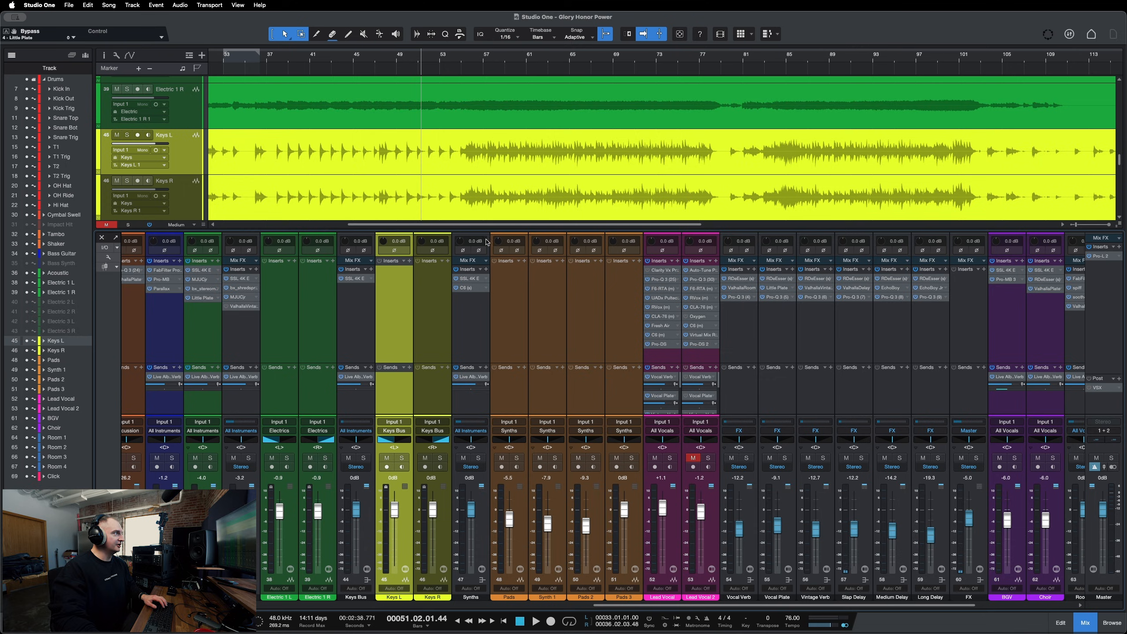
pyautogui.click(482, 63)
pyautogui.click(357, 319)
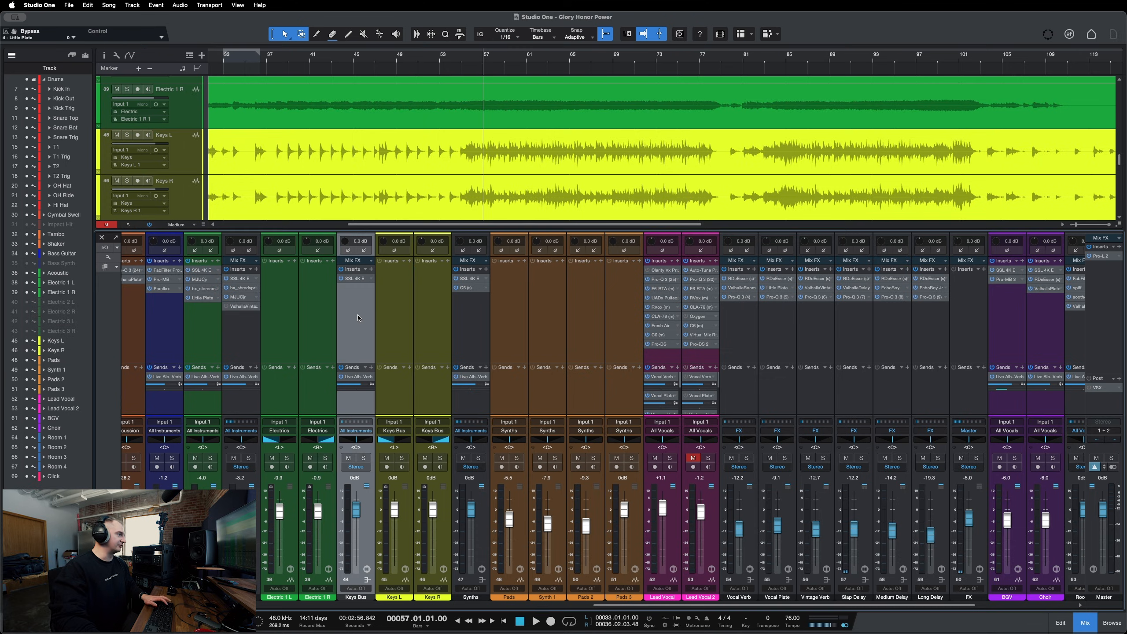
# Solo the Keys Bus channel, play back briefly, stop, and clear its solo.
pyautogui.press('s')
pyautogui.press('space')
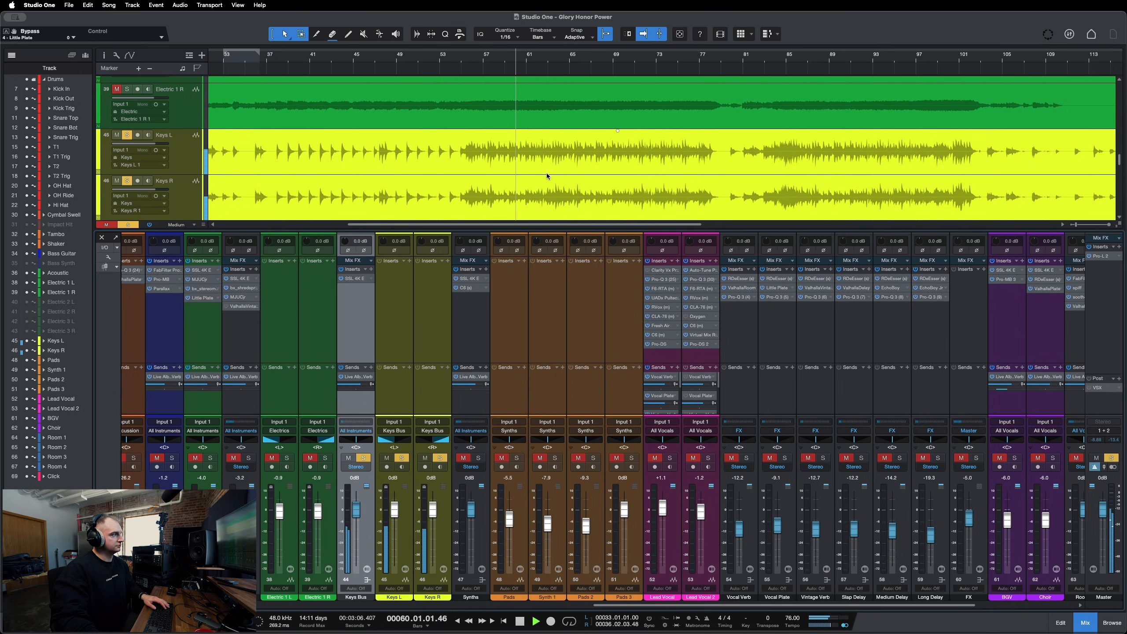
pyautogui.press('space')
pyautogui.press('s')
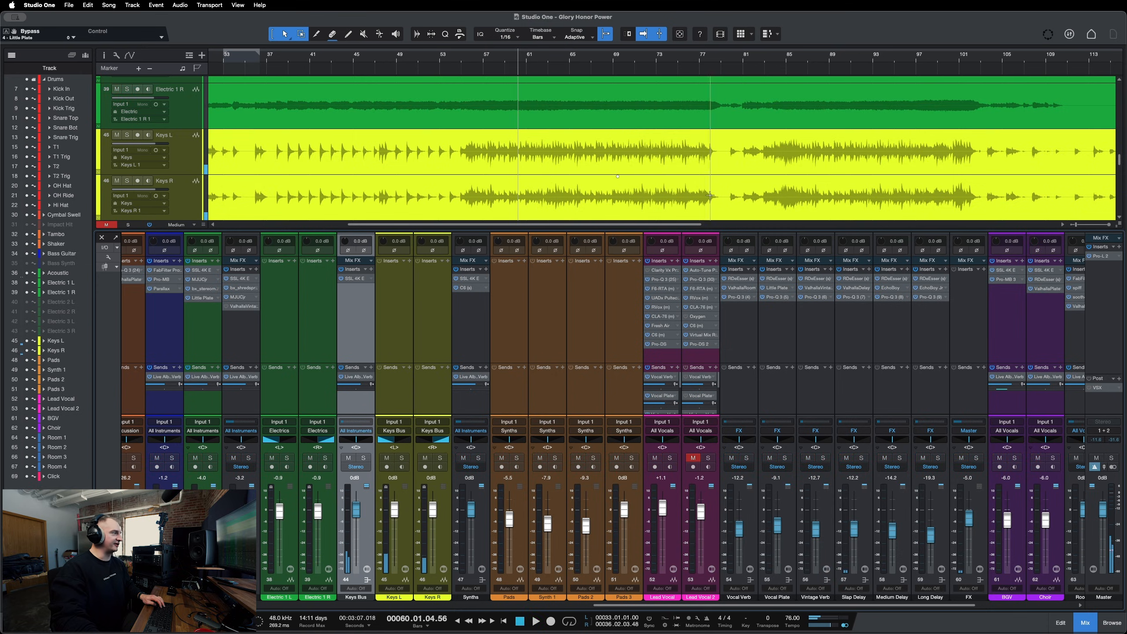
# Browse across the mixer's vocal and FX return channels, selecting each one to inspect its inserts.
pyautogui.hscroll(3, 575, 331)
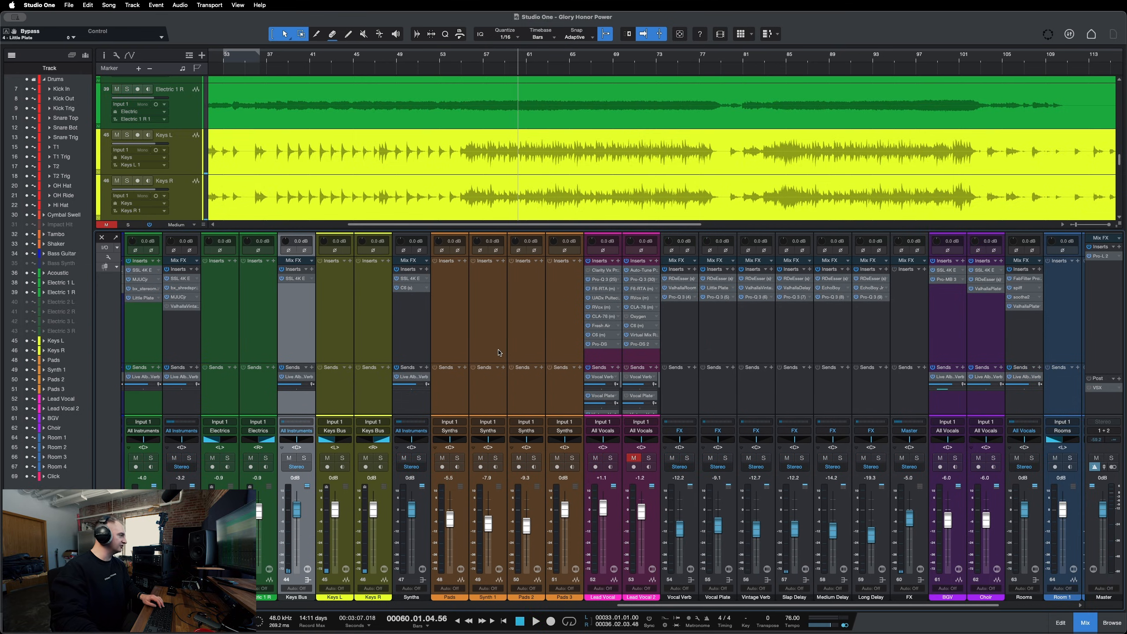
pyautogui.hscroll(-5, 501, 350)
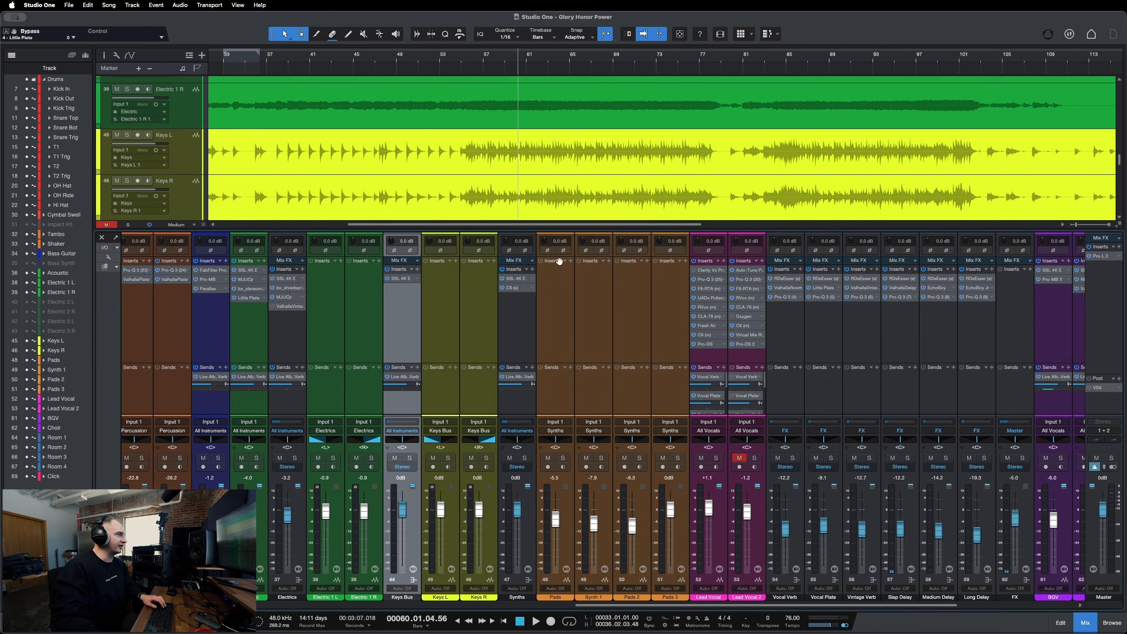
pyautogui.hscroll(3, 491, 376)
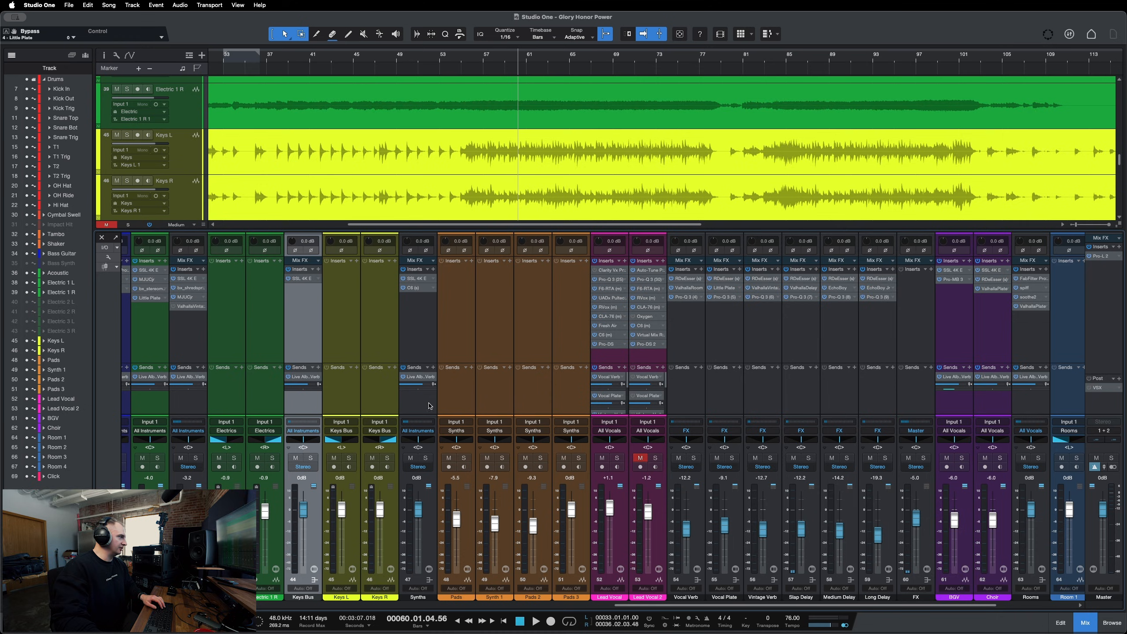
pyautogui.hscroll(5, 430, 414)
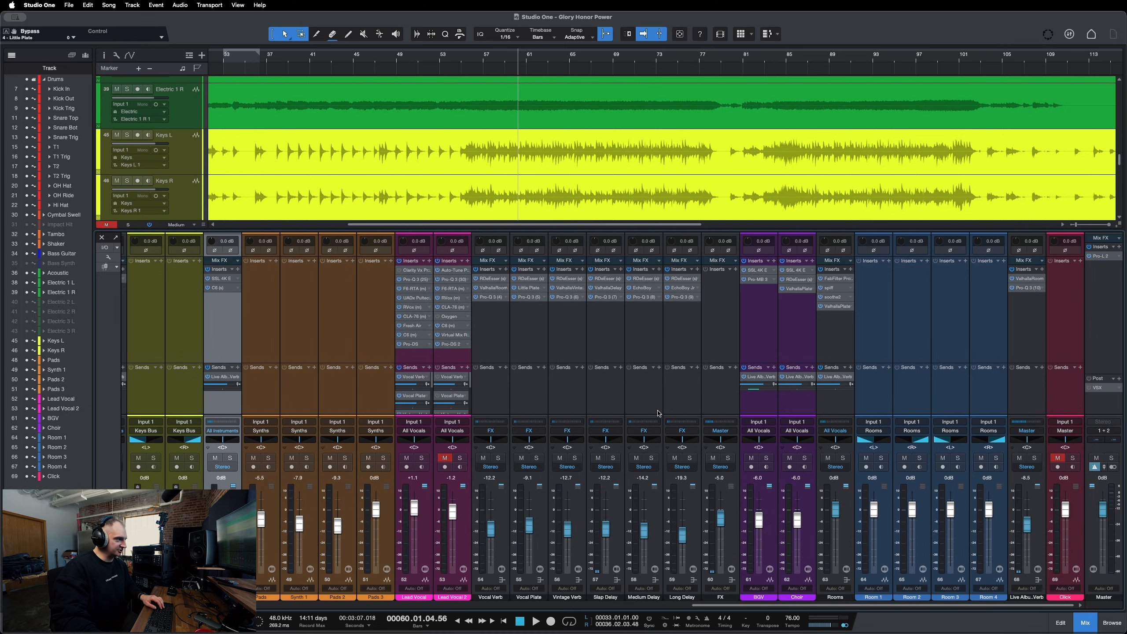
pyautogui.click(417, 360)
pyautogui.keyDown('shift'); pyautogui.click(682, 352); pyautogui.keyUp('shift')
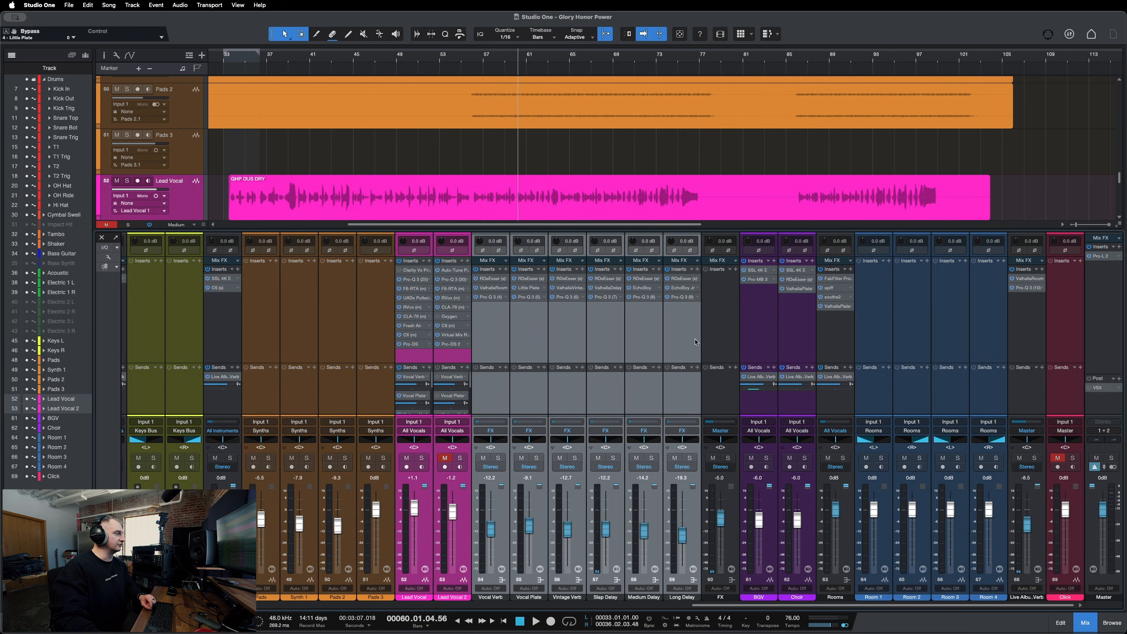
pyautogui.click(493, 398)
pyautogui.keyDown('shift'); pyautogui.click(667, 335); pyautogui.keyUp('shift')
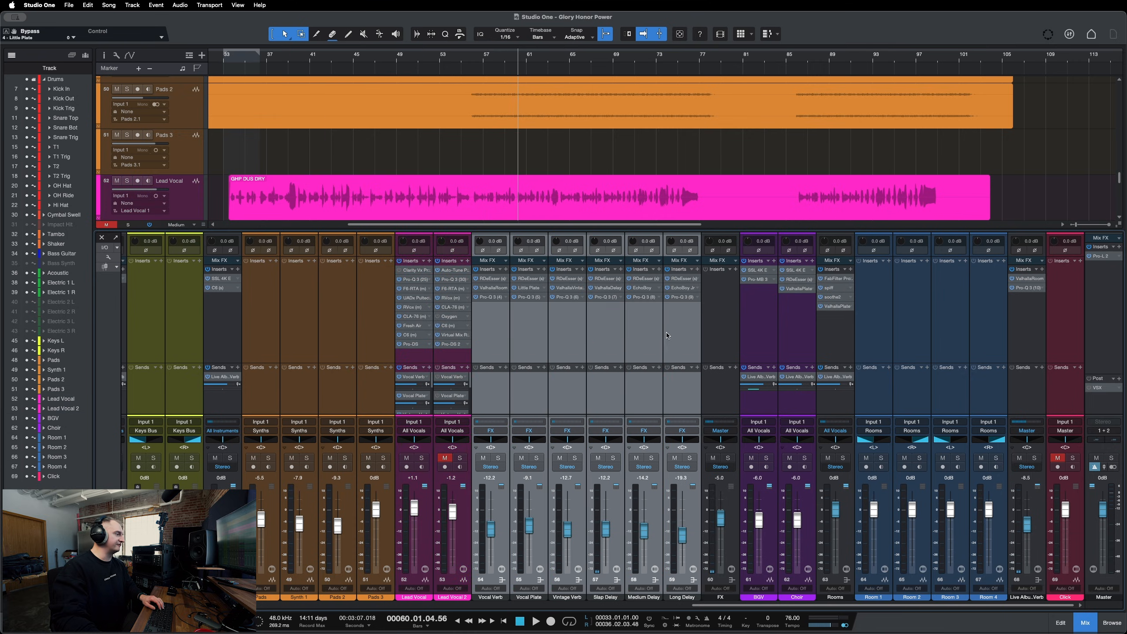
pyautogui.click(633, 342)
pyautogui.click(605, 339)
pyautogui.click(568, 337)
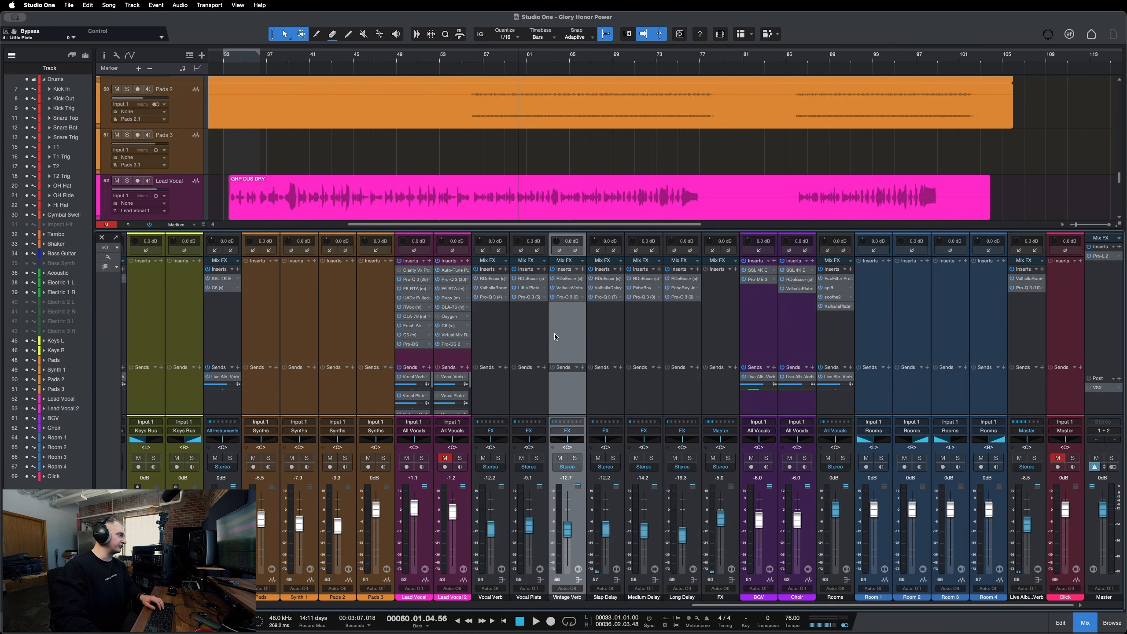
pyautogui.click(530, 333)
pyautogui.click(494, 331)
pyautogui.click(606, 333)
pyautogui.click(682, 331)
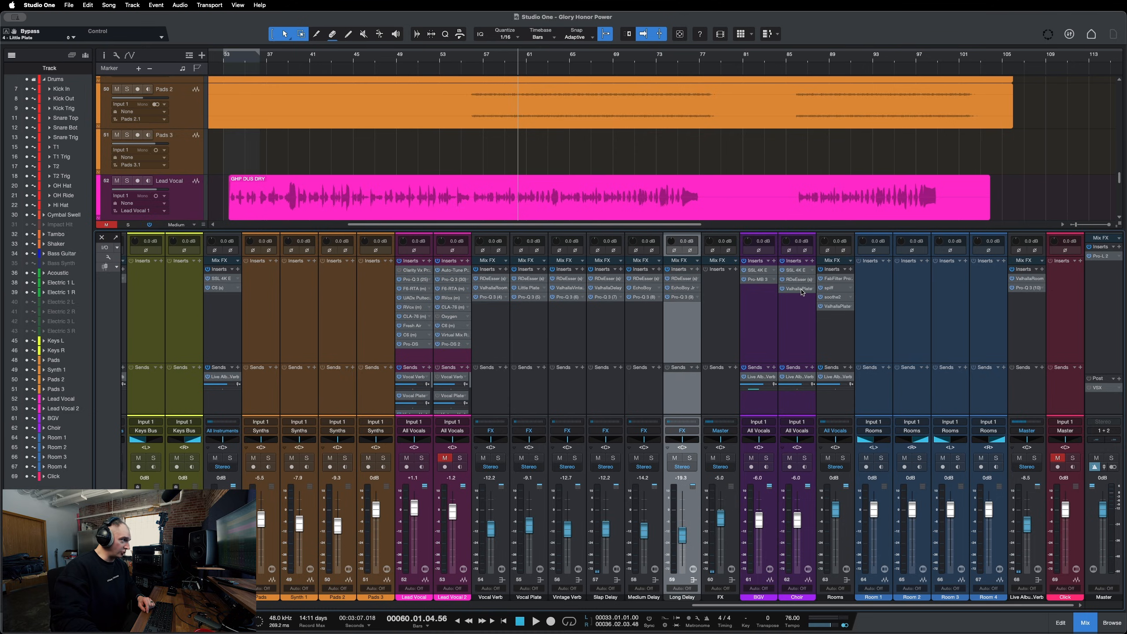
# Open the ValhallaPlate insert on the Choir channel and move its window.
pyautogui.click(799, 289)
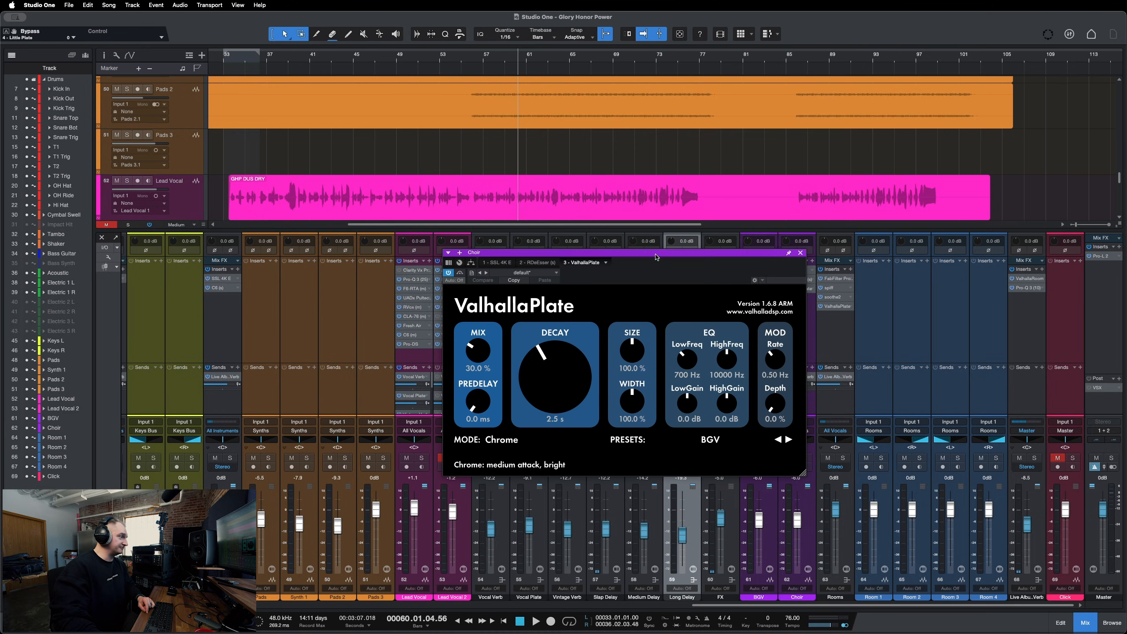
pyautogui.moveTo(656, 257); pyautogui.dragTo(627, 239)
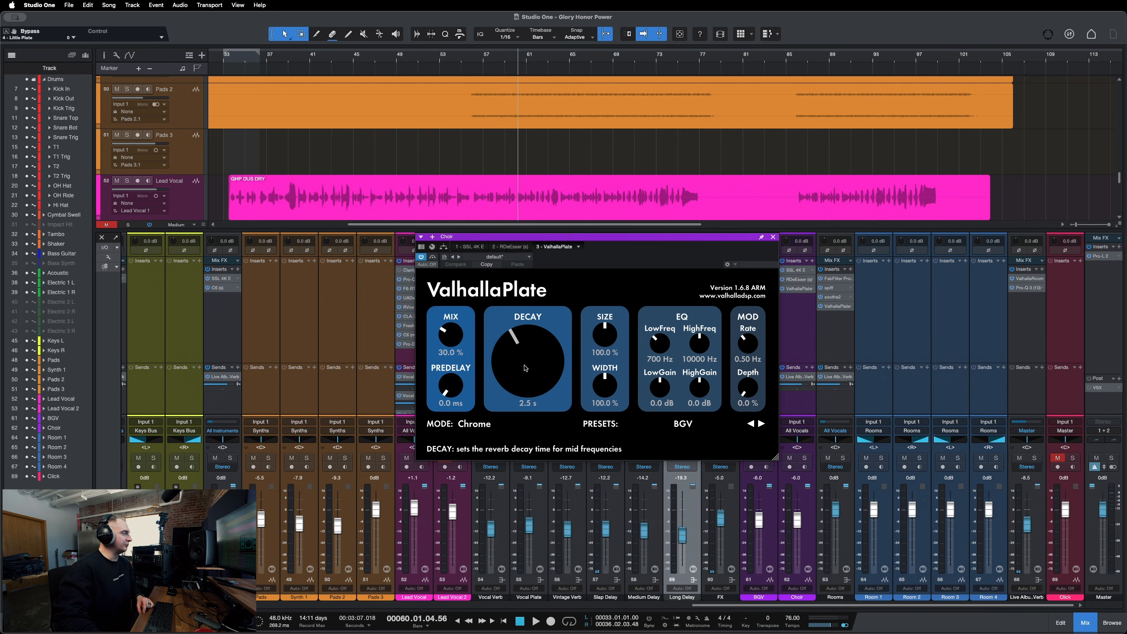
pyautogui.scroll(-2, 763, 156)
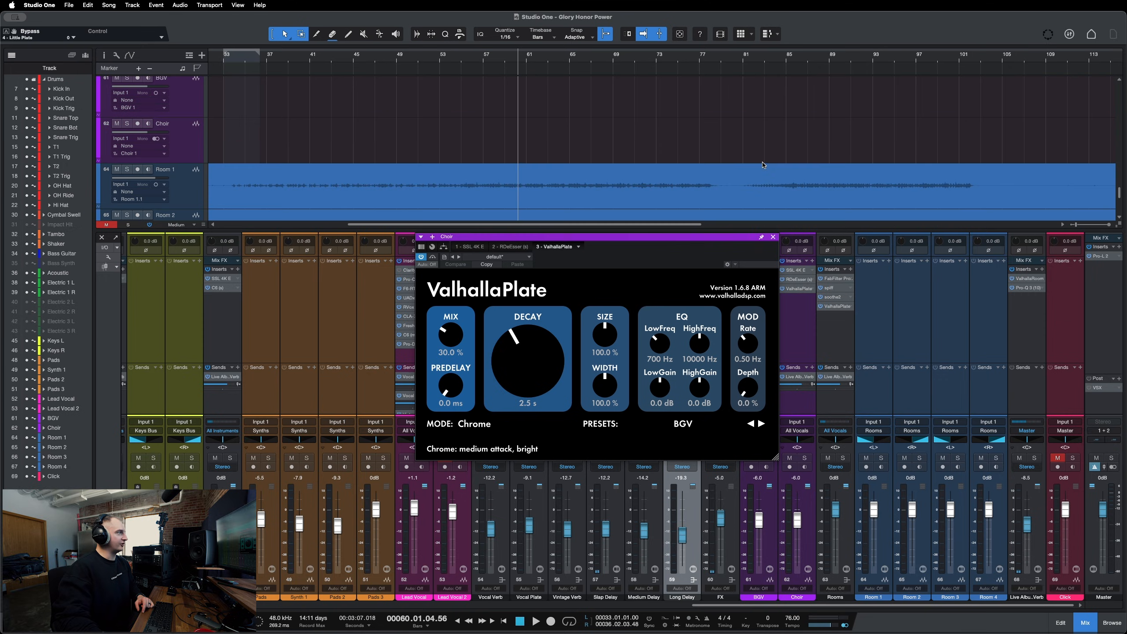
pyautogui.scroll(4, 767, 175)
pyautogui.scroll(-3, 767, 175)
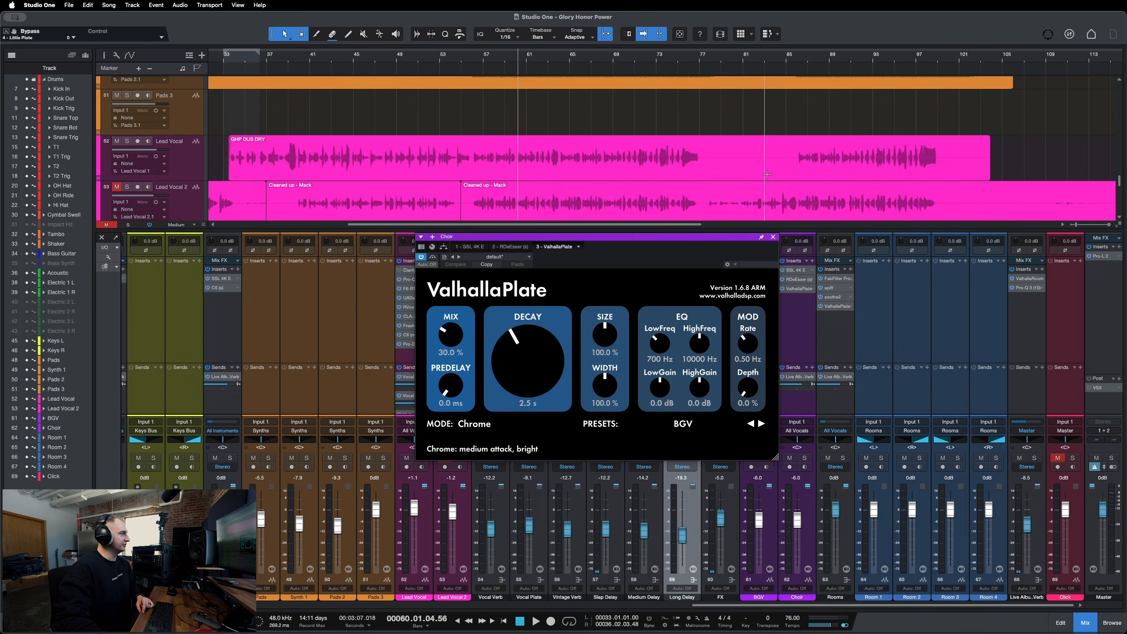
pyautogui.scroll(4, 767, 175)
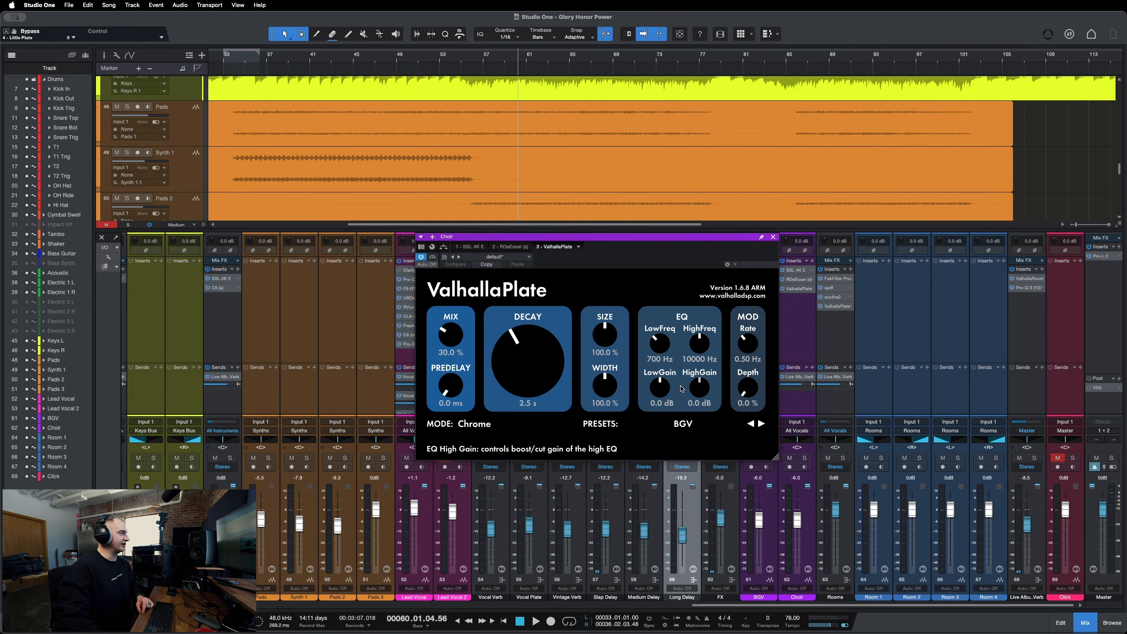
# Browse the ValhallaPlate mode and preset lists without changing them, then move and close the plug-in window.
pyautogui.click(479, 423)
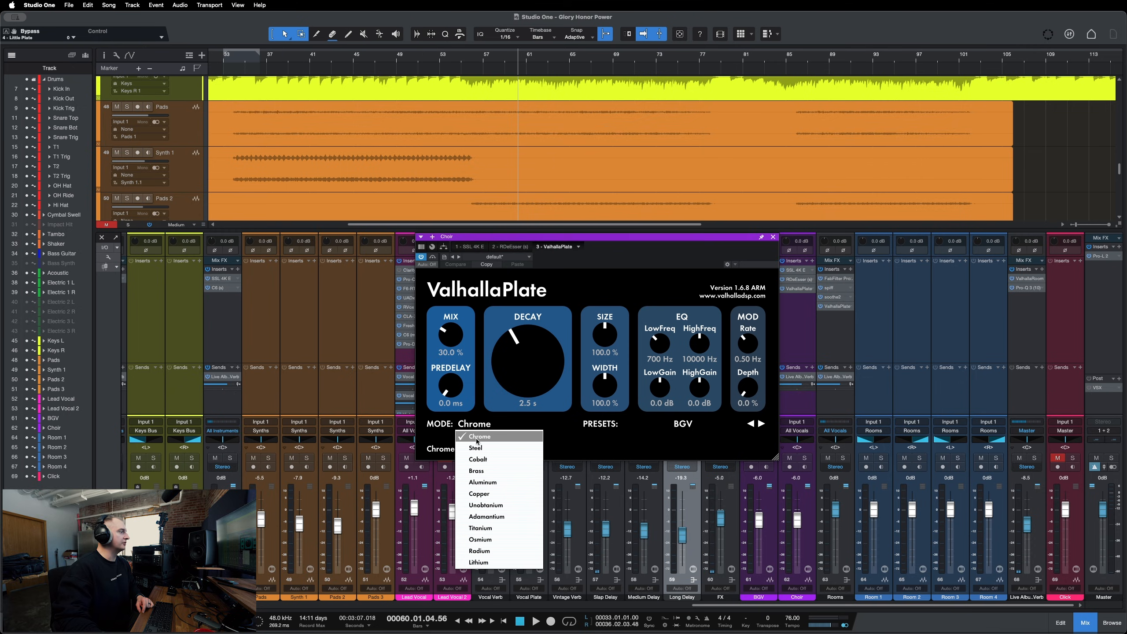
pyautogui.click(591, 454)
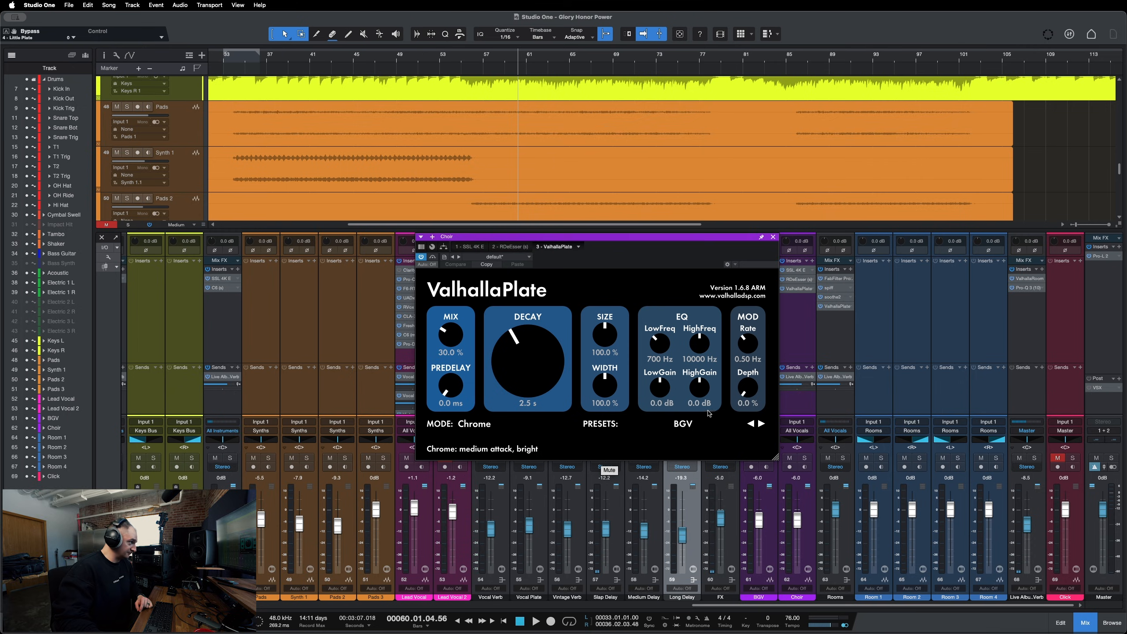
pyautogui.click(697, 424)
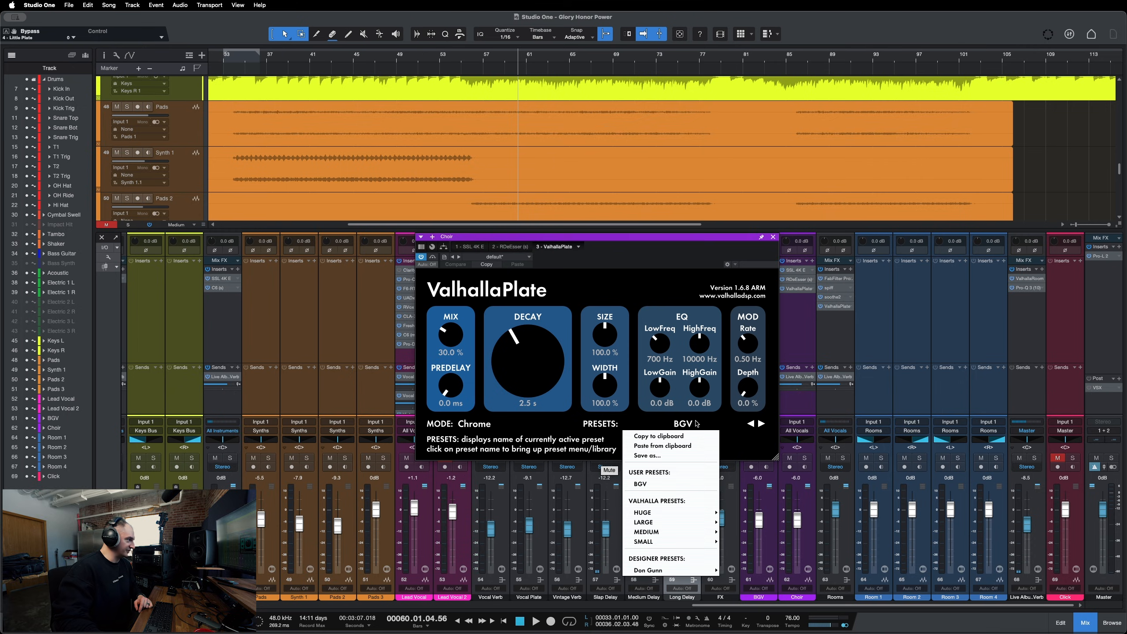
pyautogui.click(598, 427)
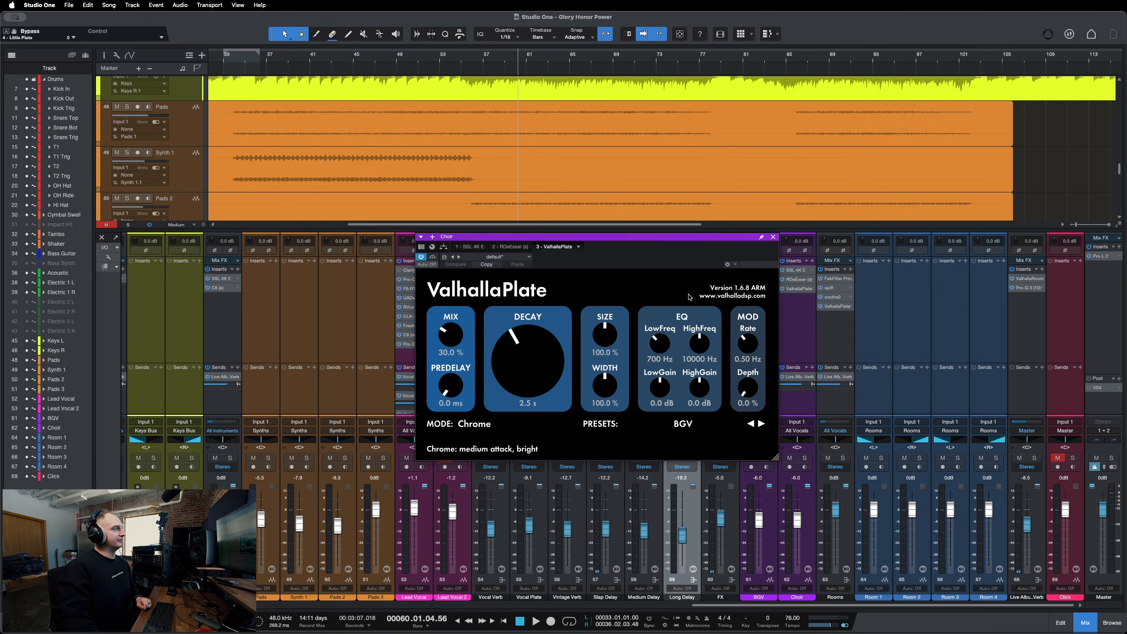
pyautogui.moveTo(645, 254); pyautogui.dragTo(666, 233)
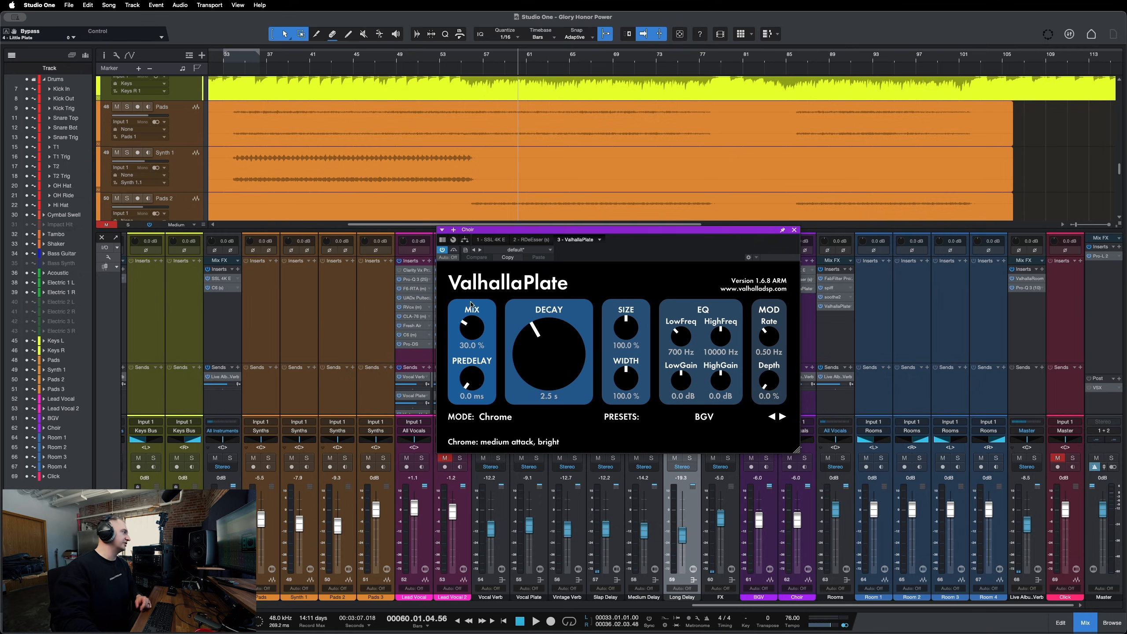
pyautogui.click(794, 230)
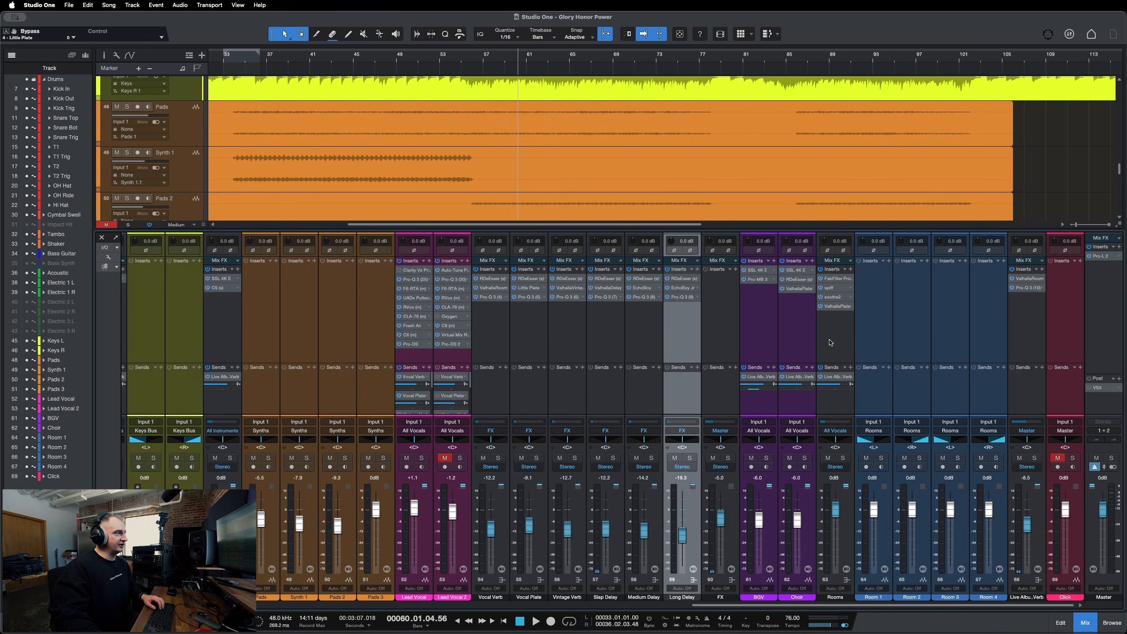
# Solo the Rooms channel and open its ValhallaPlate insert, repositioning the plug-in window.
pyautogui.click(830, 342)
pyautogui.press('s')
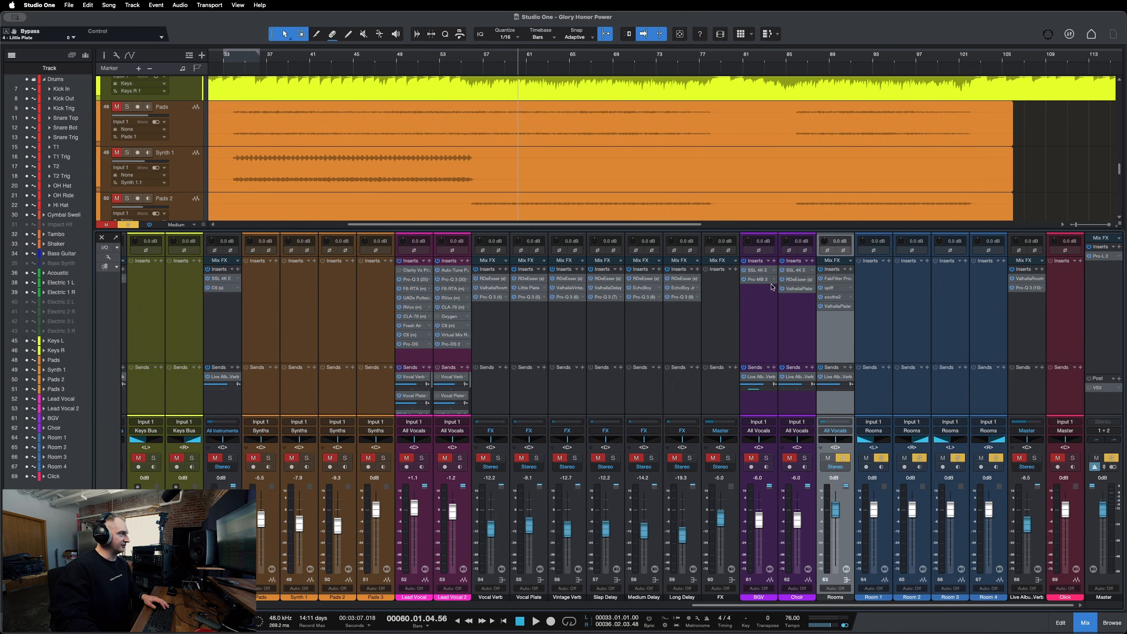
pyautogui.click(835, 306)
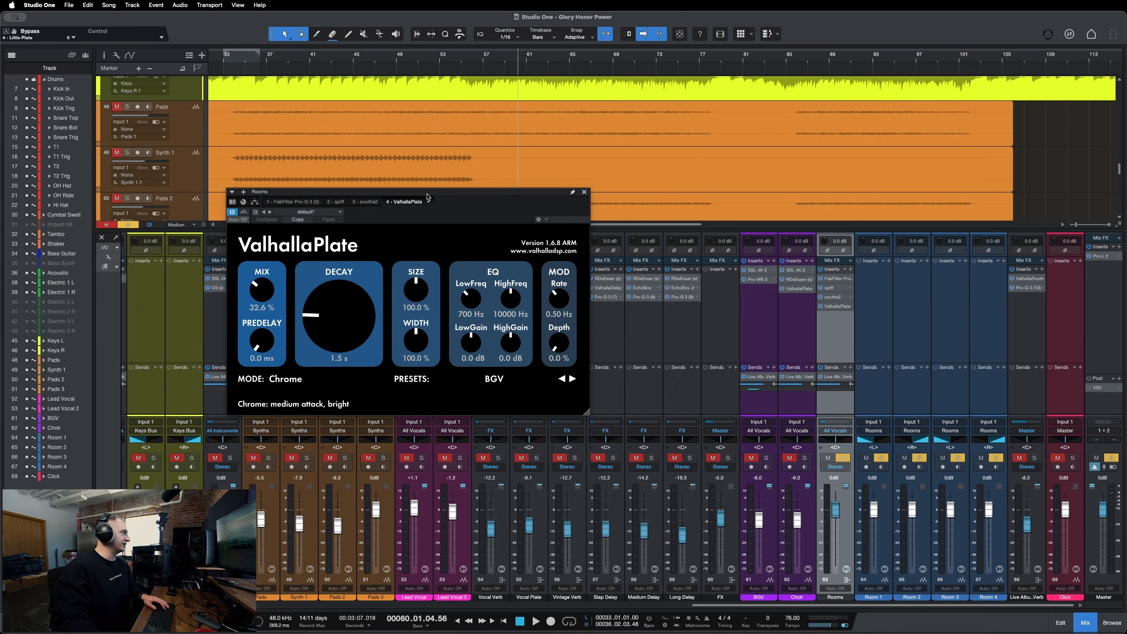
pyautogui.moveTo(428, 197); pyautogui.dragTo(513, 262)
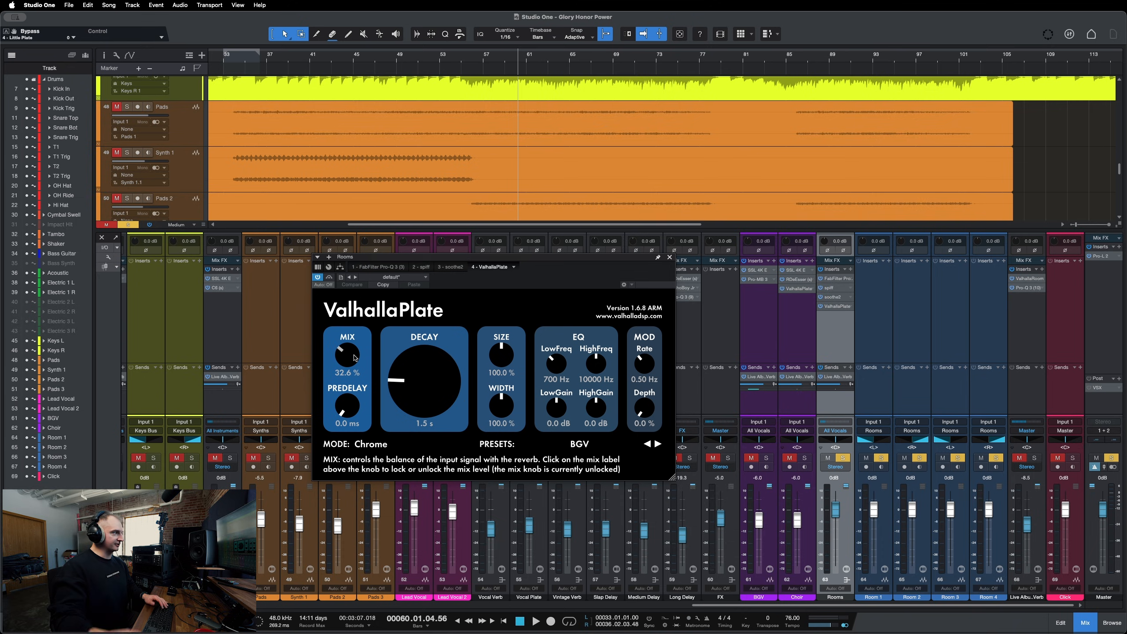
# Play back the mix and raise the Rooms channel fader slightly.
pyautogui.press('space')
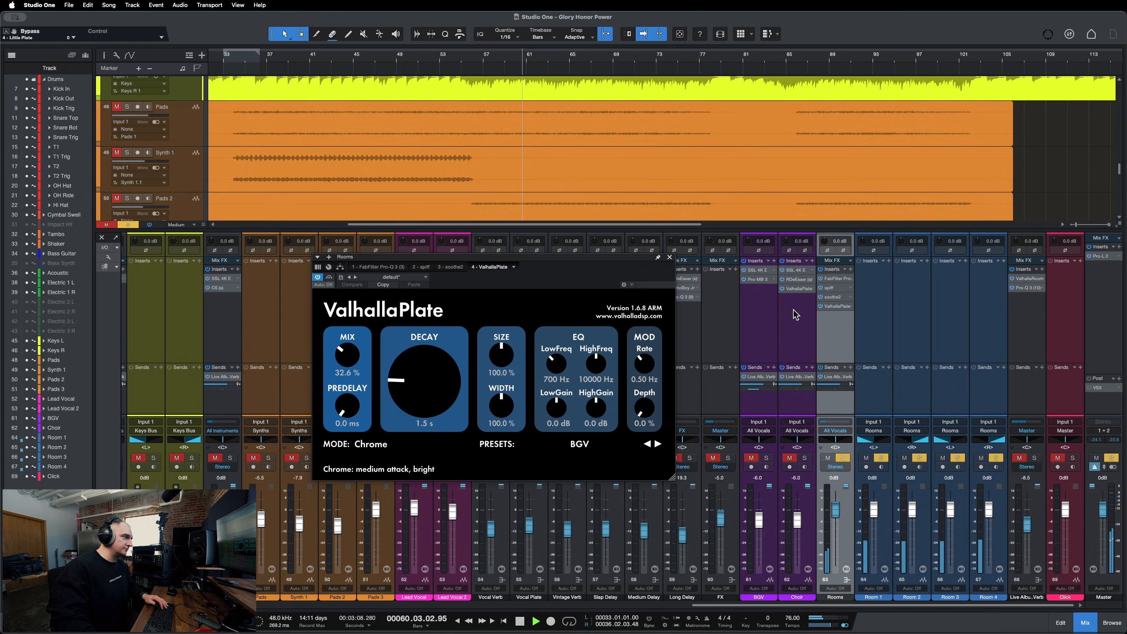
pyautogui.moveTo(835, 511); pyautogui.dragTo(834, 495)
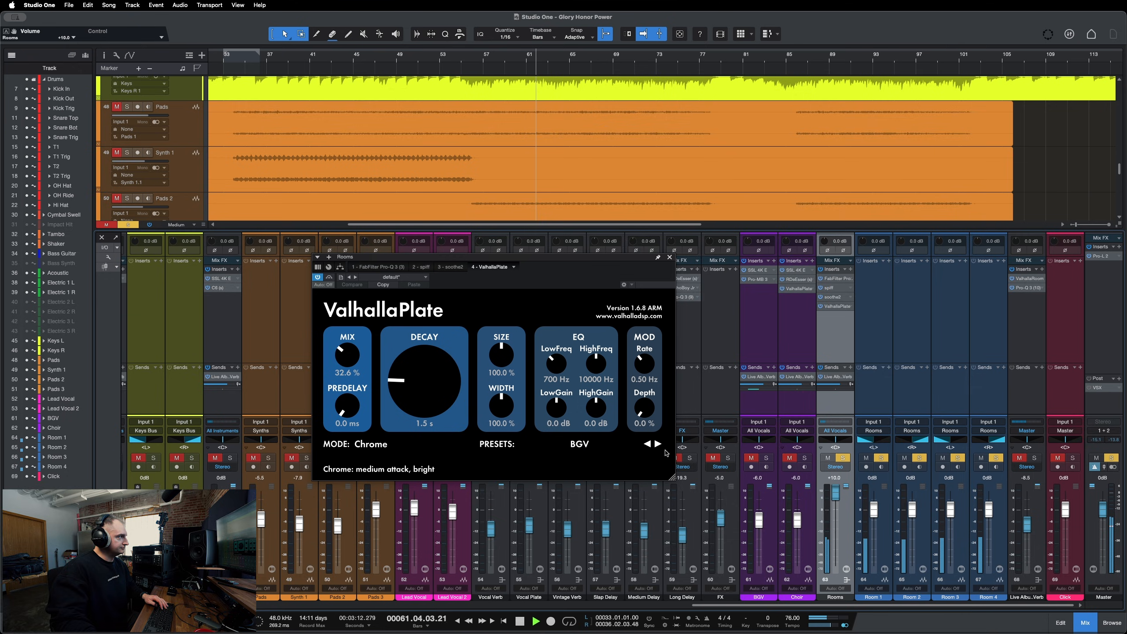
# Toggle the ValhallaPlate bypass on and off on the Rooms channel while playing back the mix to compare.
pyautogui.click(330, 278)
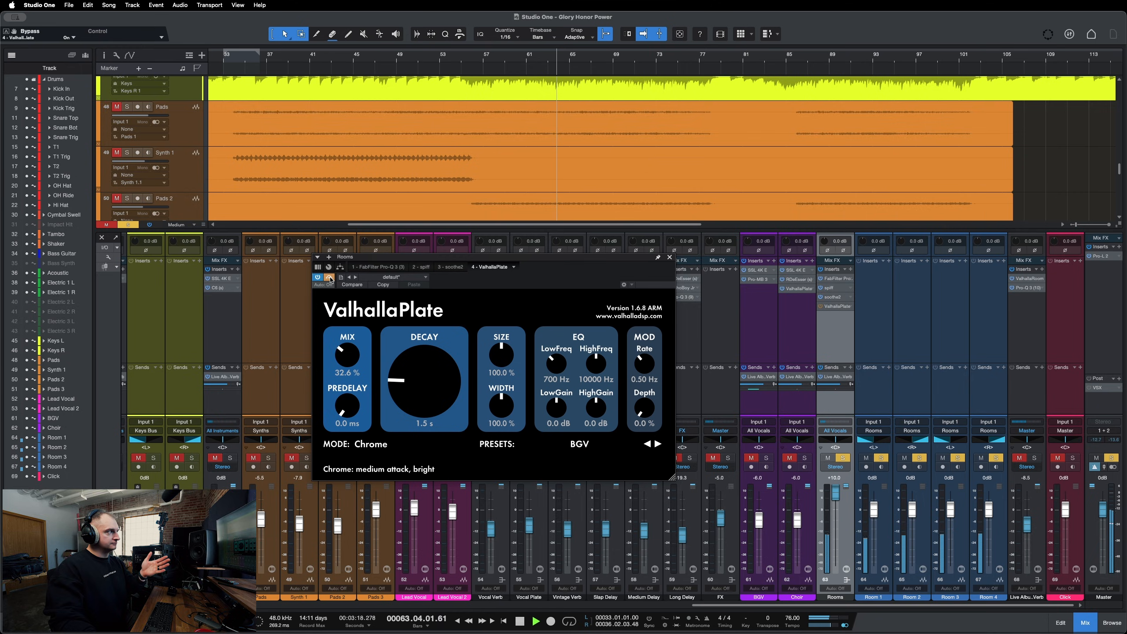
pyautogui.click(330, 278)
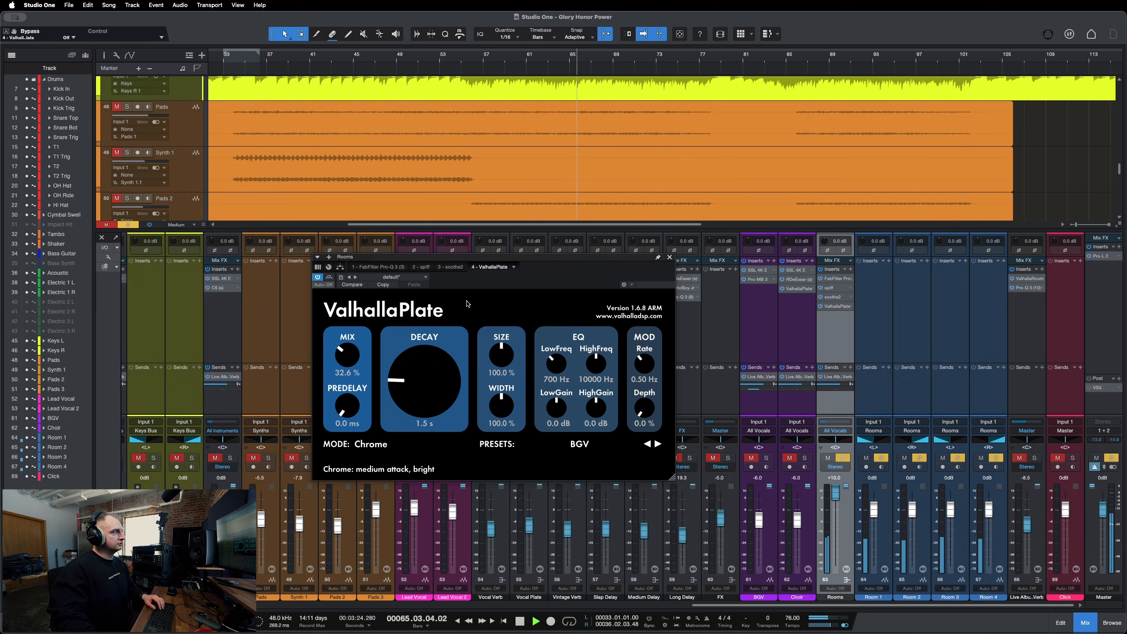
pyautogui.press('space')
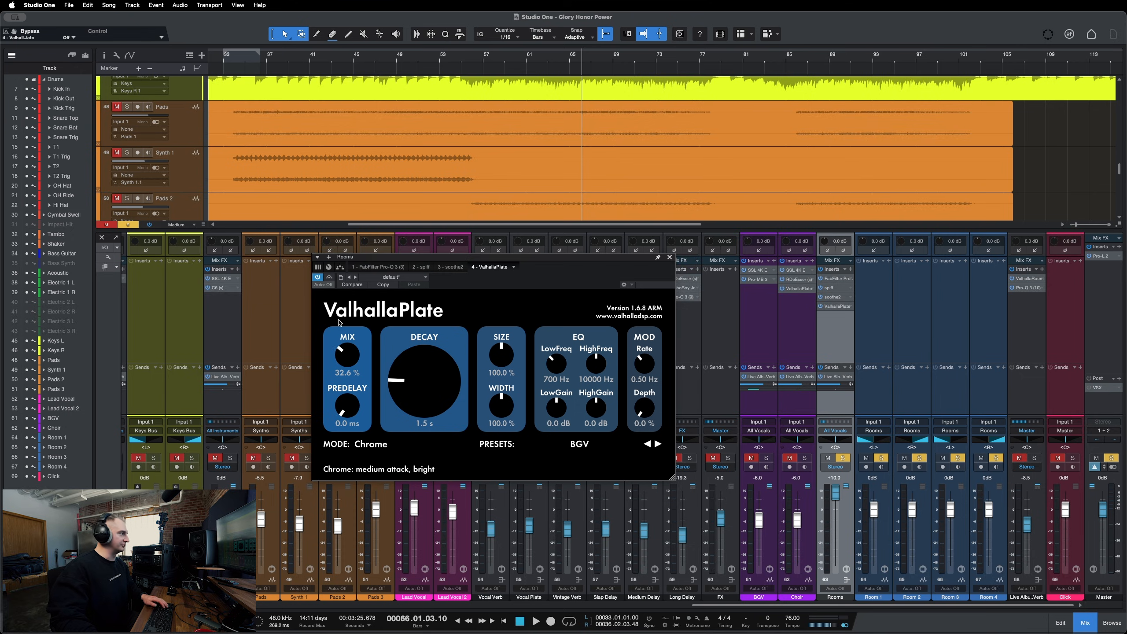
pyautogui.press('space')
# Raise the ValhallaPlate mix to 100 %, settle it at 34.8 %, then stop playback and close the plug-in window.
pyautogui.moveTo(347, 367); pyautogui.dragTo(340, 303)
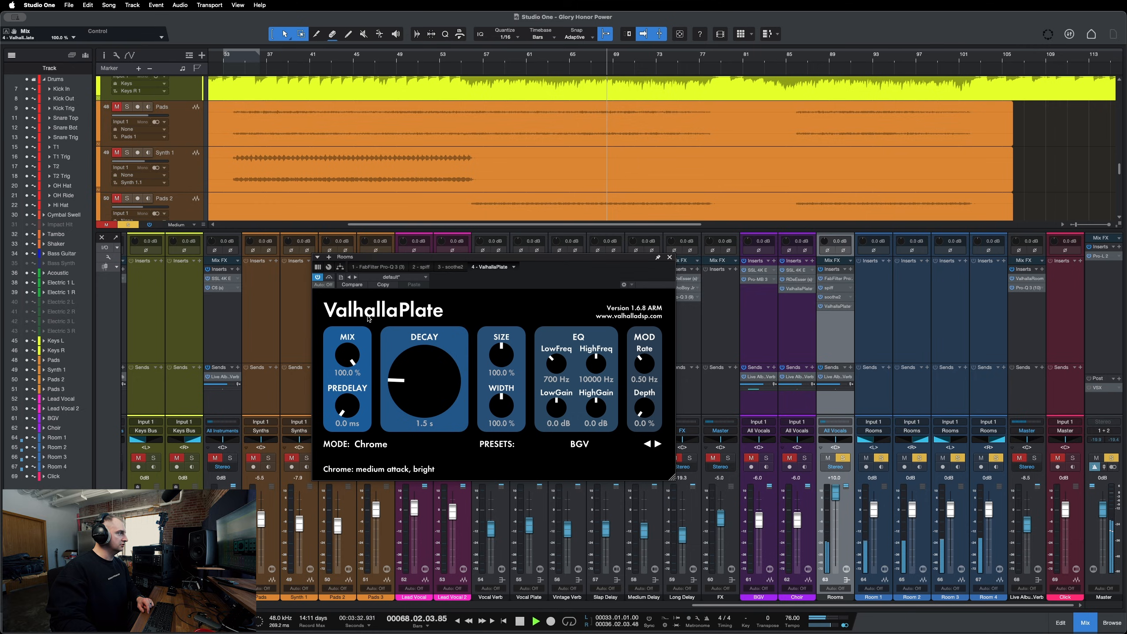
pyautogui.moveTo(342, 353); pyautogui.dragTo(320, 425)
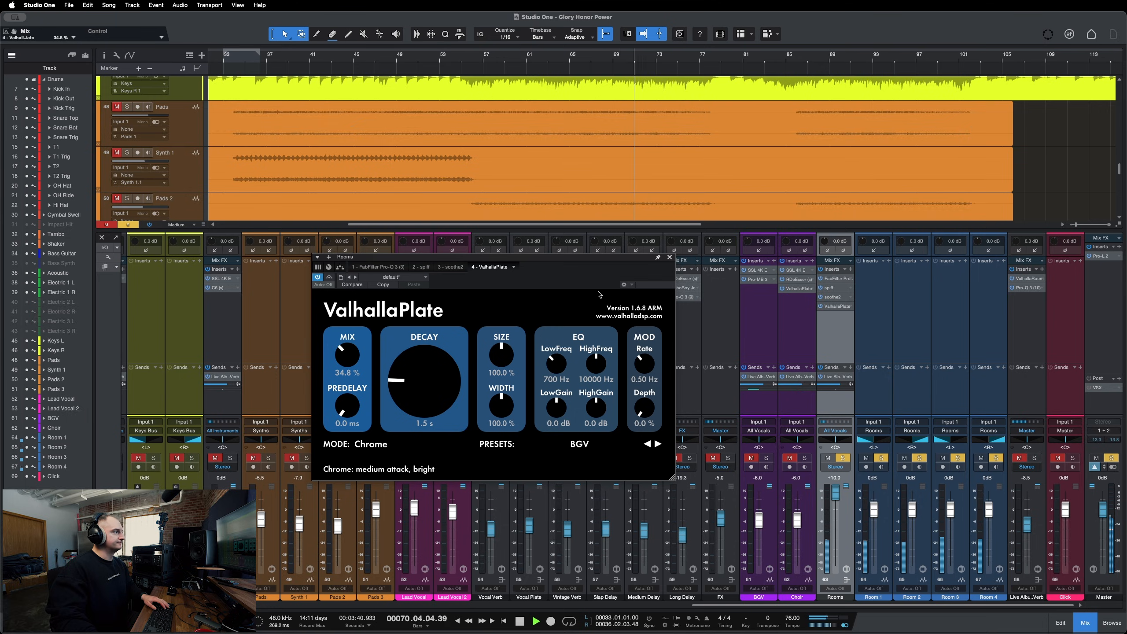
pyautogui.press('space')
pyautogui.click(670, 259)
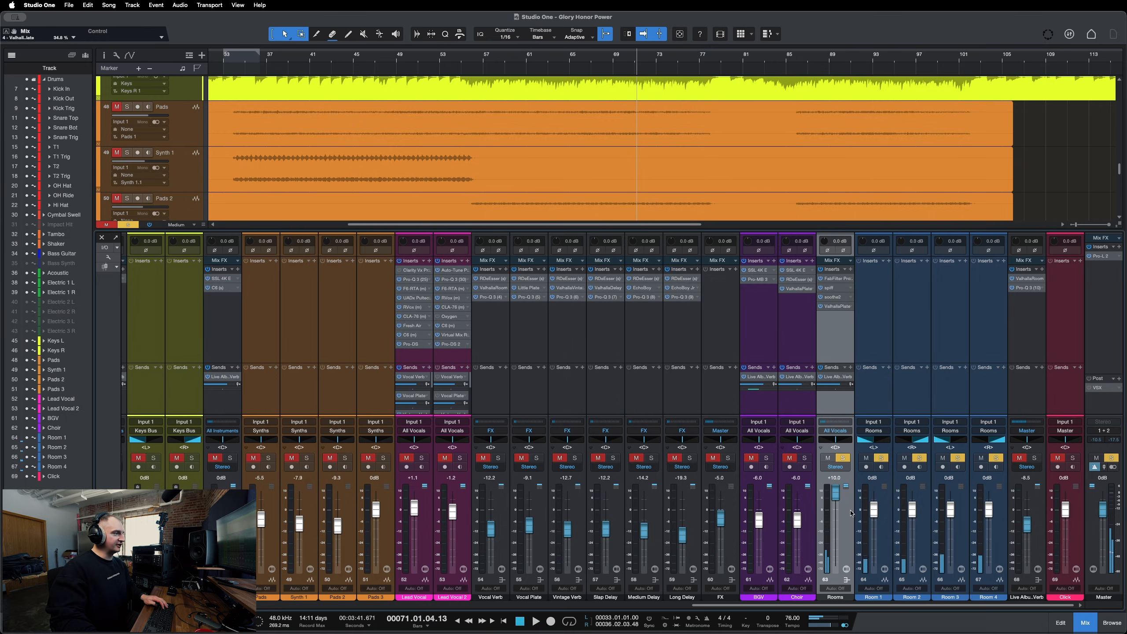
# Reset the Rooms channel fader to 0 dB and clear all solos.
pyautogui.moveTo(836, 493); pyautogui.dragTo(838, 511)
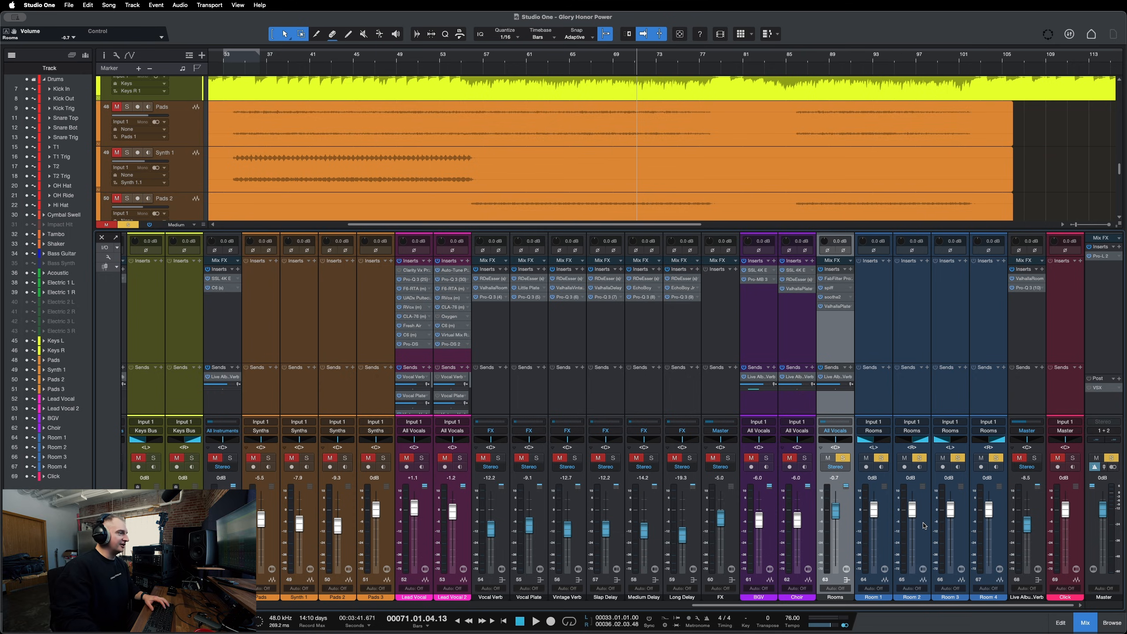
pyautogui.keyDown('alt'); pyautogui.click(836, 511); pyautogui.keyUp('alt')
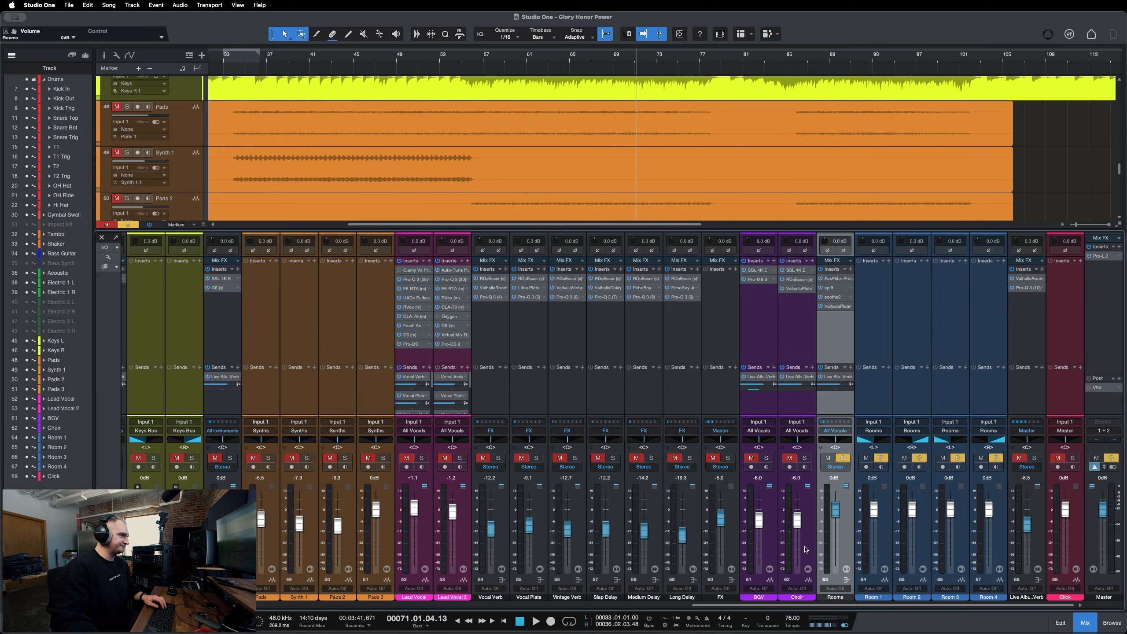
pyautogui.hotkey('shift', 's')
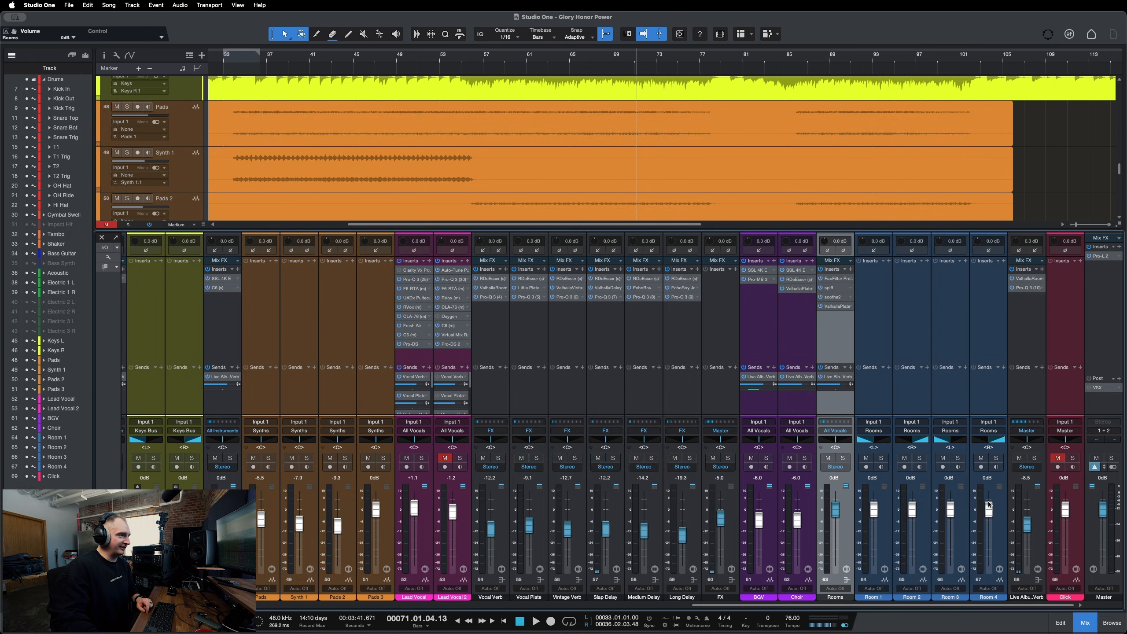
# Solo the Live Album Verb channel and open its Pro-Q 3 and ValhallaRoom inserts, arranging both plug-in windows.
pyautogui.click(1034, 543)
pyautogui.press('s')
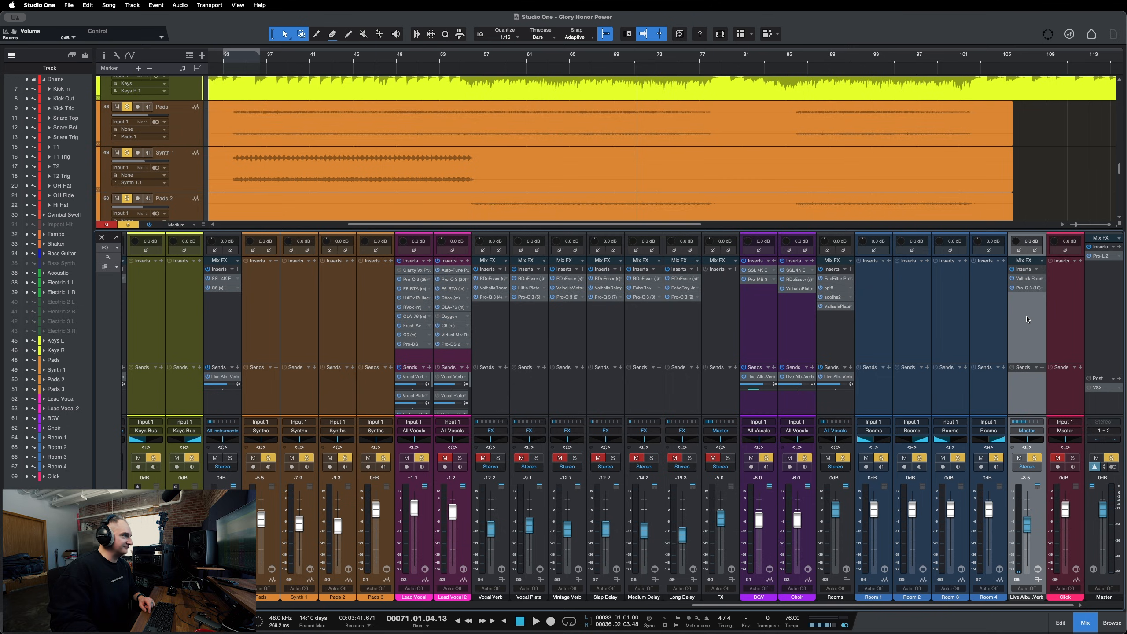
pyautogui.click(1027, 288)
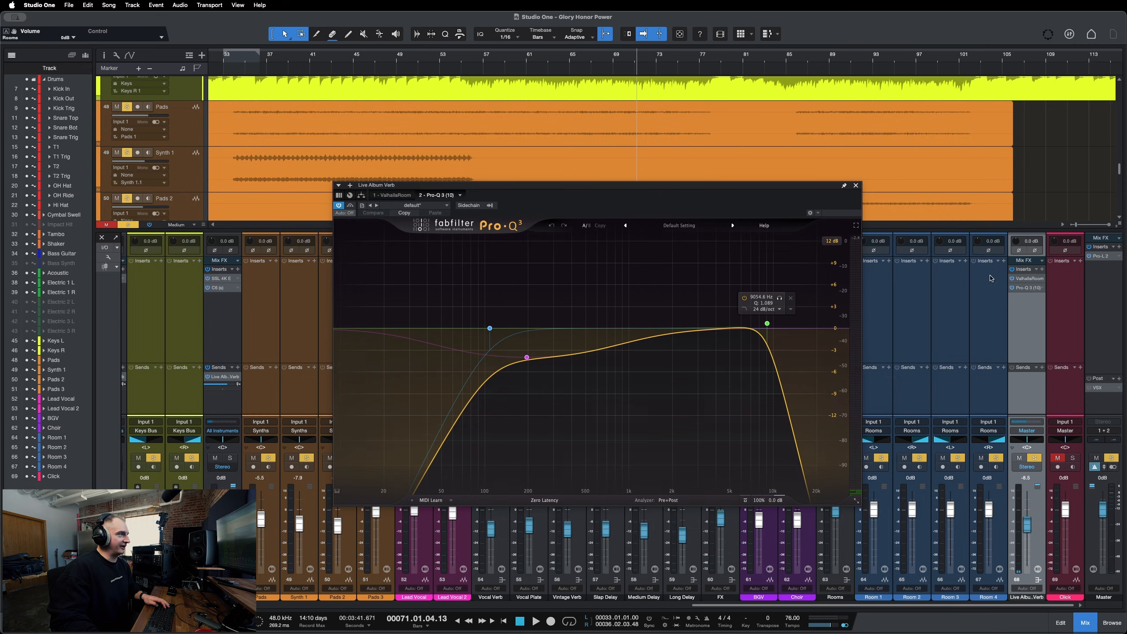
pyautogui.moveTo(739, 187); pyautogui.dragTo(422, 139)
pyautogui.click(1034, 278)
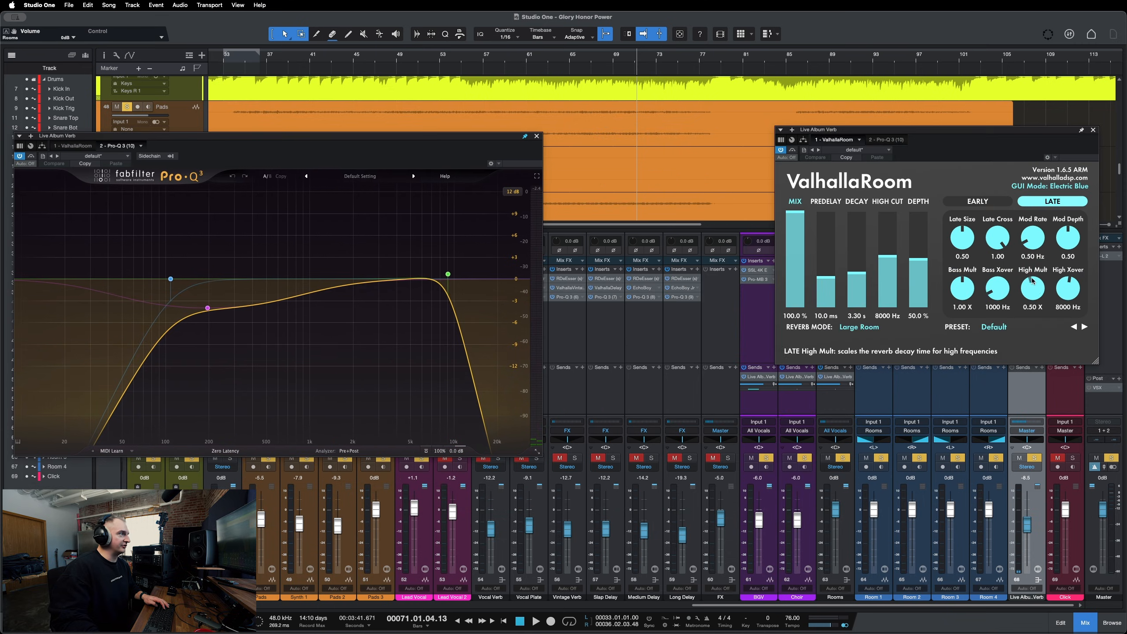
pyautogui.moveTo(929, 135); pyautogui.dragTo(752, 147)
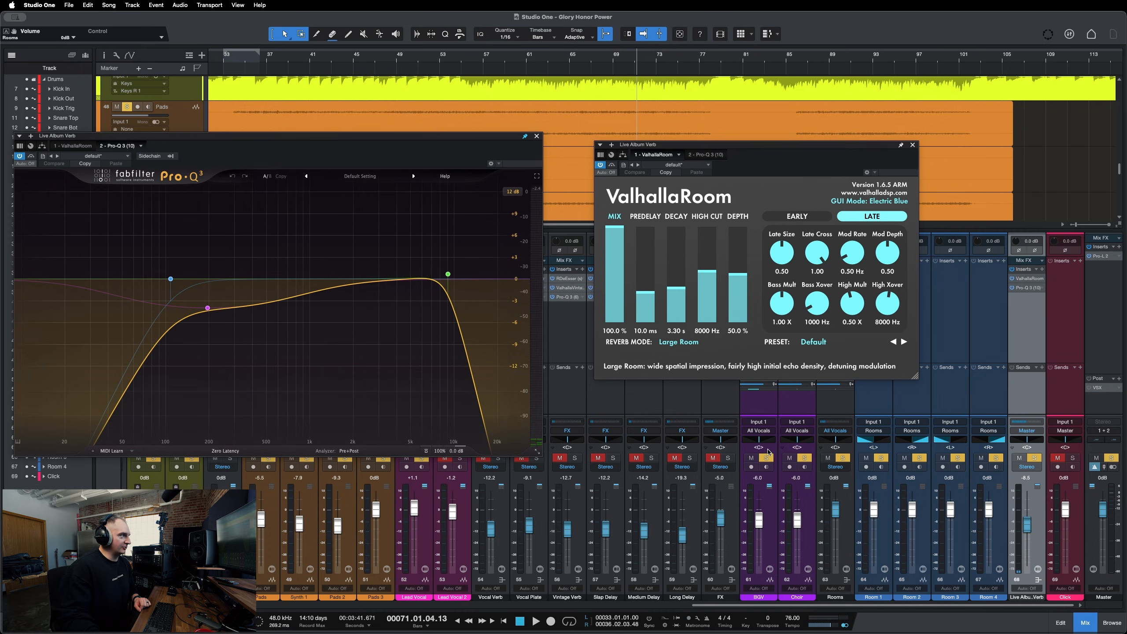
# Switch between the Early and Late pages of ValhallaRoom to review their settings.
pyautogui.click(797, 216)
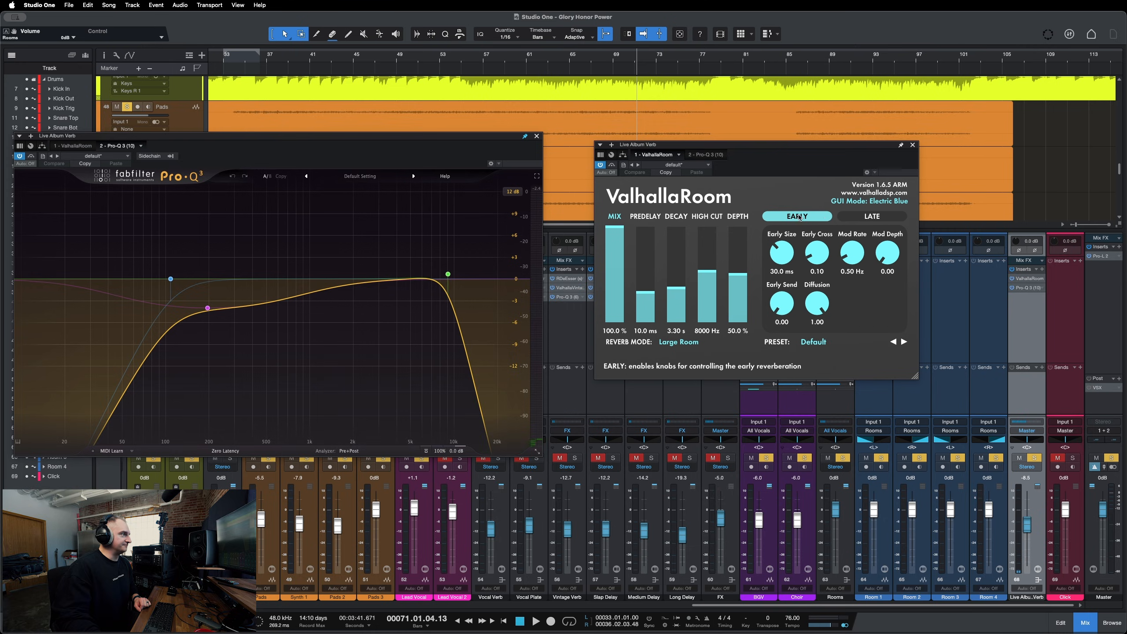
pyautogui.click(867, 216)
pyautogui.click(794, 217)
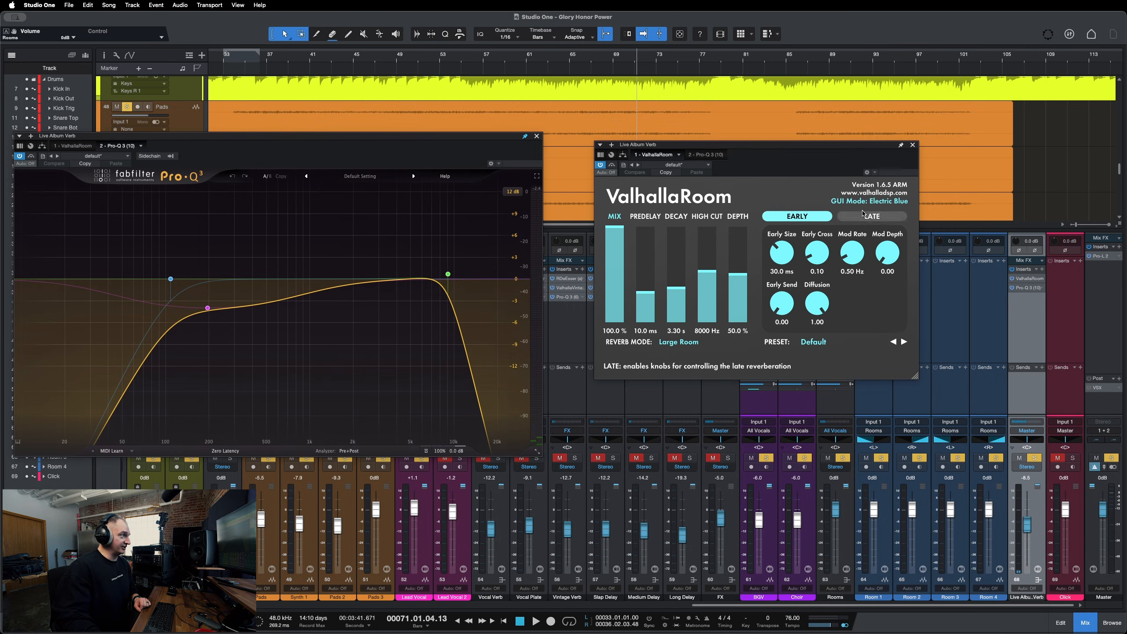
pyautogui.click(863, 216)
pyautogui.click(794, 217)
pyautogui.click(863, 217)
pyautogui.click(788, 218)
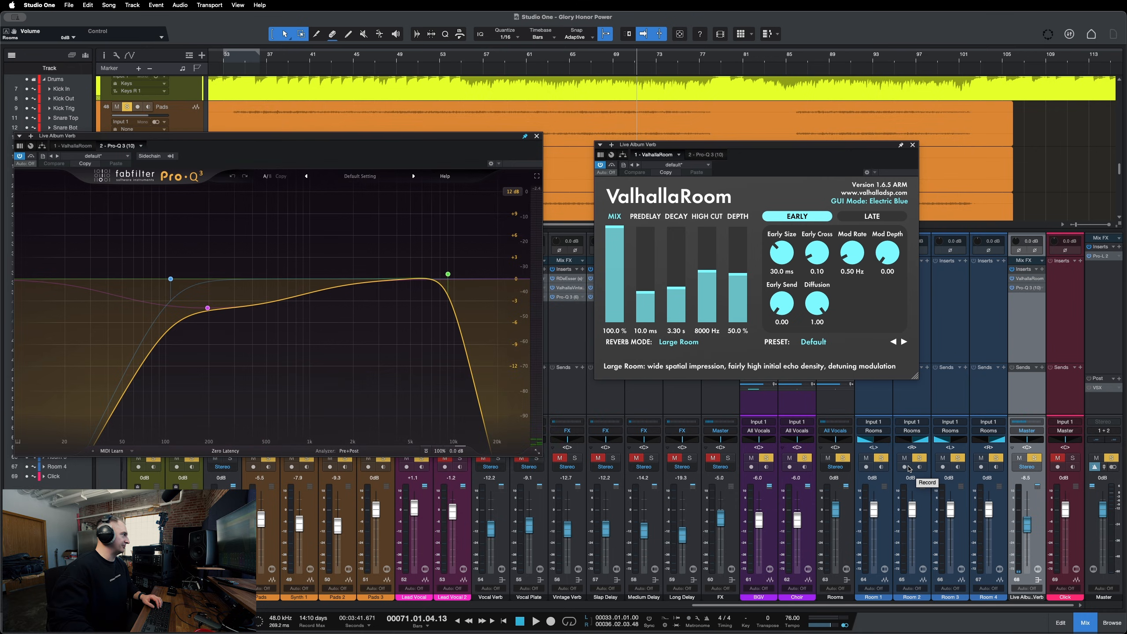
pyautogui.moveTo(724, 283)
pyautogui.moveTo(474, 137); pyautogui.dragTo(525, 122)
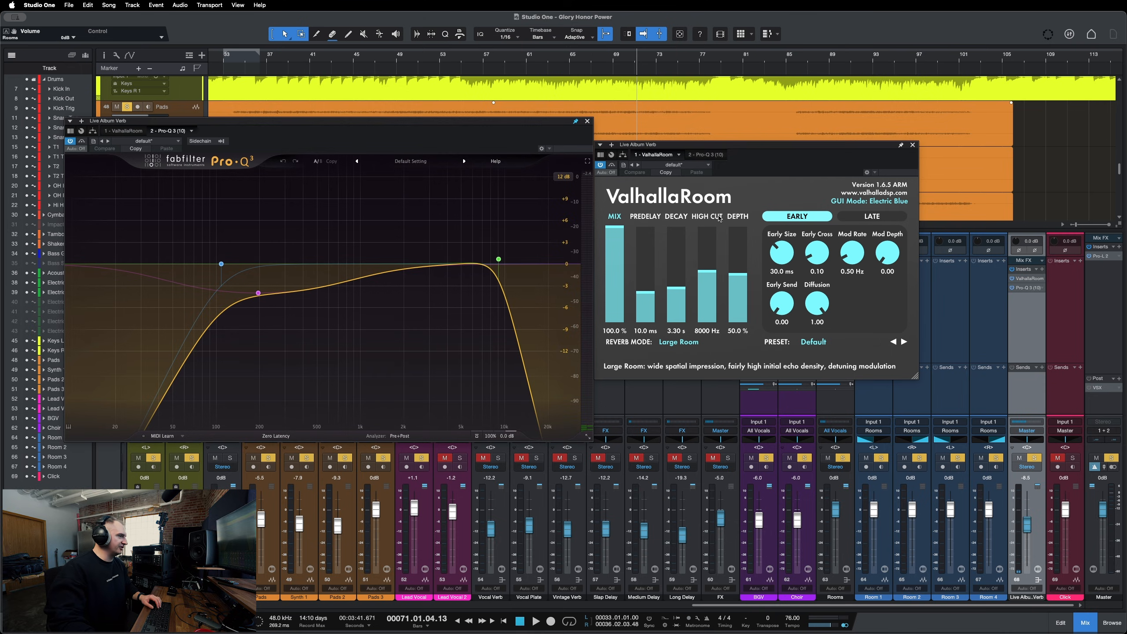
# Pull the Live Album Verb fader down and rename the channel ALLVerb.
pyautogui.moveTo(1027, 525); pyautogui.dragTo(1030, 574)
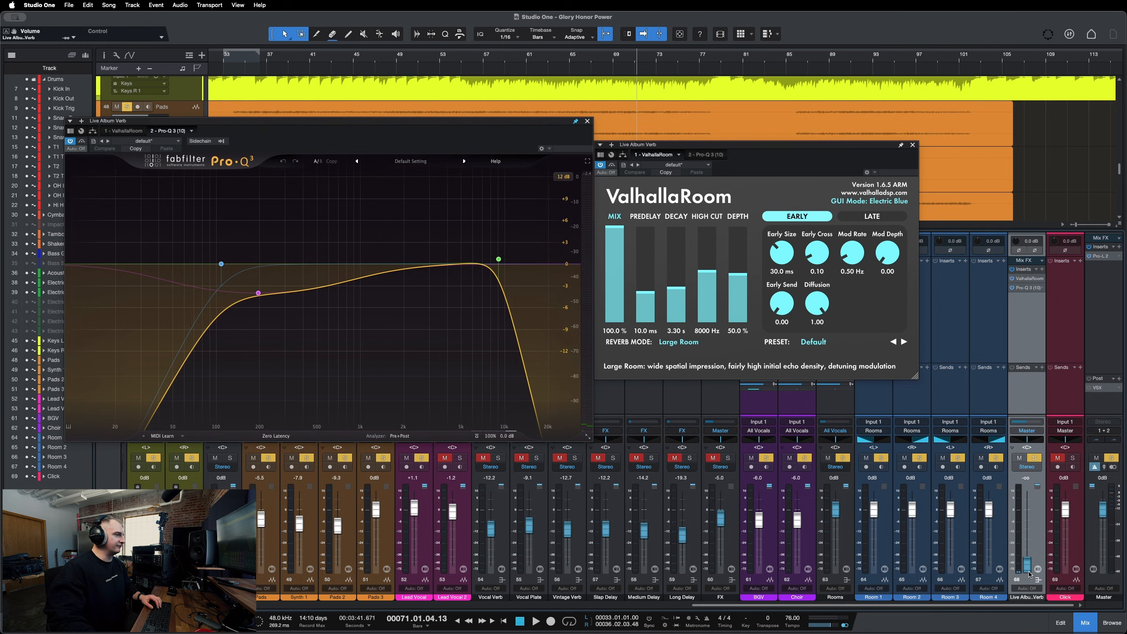
pyautogui.doubleClick(1021, 598)
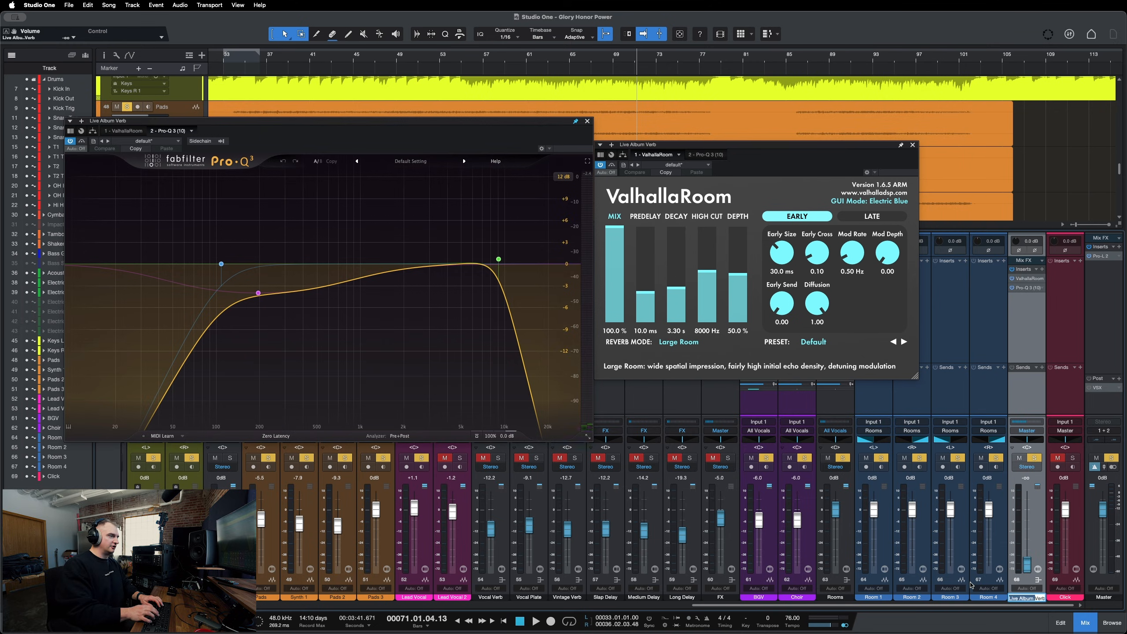
pyautogui.write('ALL')
pyautogui.press('Return')
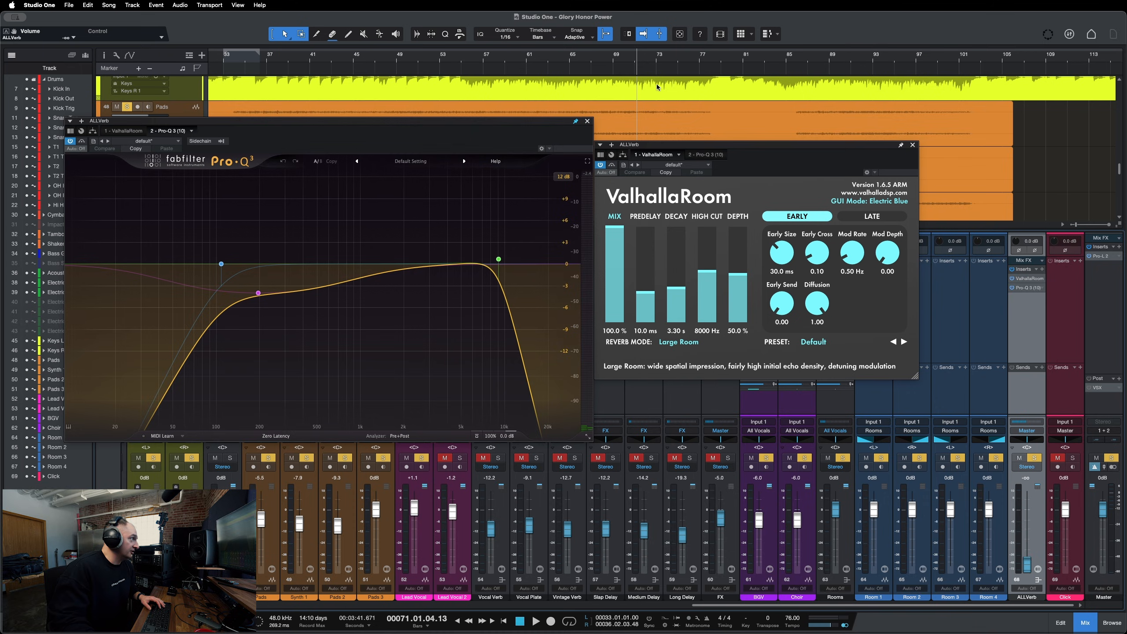
# Inspect the Pro-Q 3 low-cut band, then close the Pro-Q 3 window and reposition ValhallaRoom.
pyautogui.moveTo(790, 167); pyautogui.dragTo(789, 151)
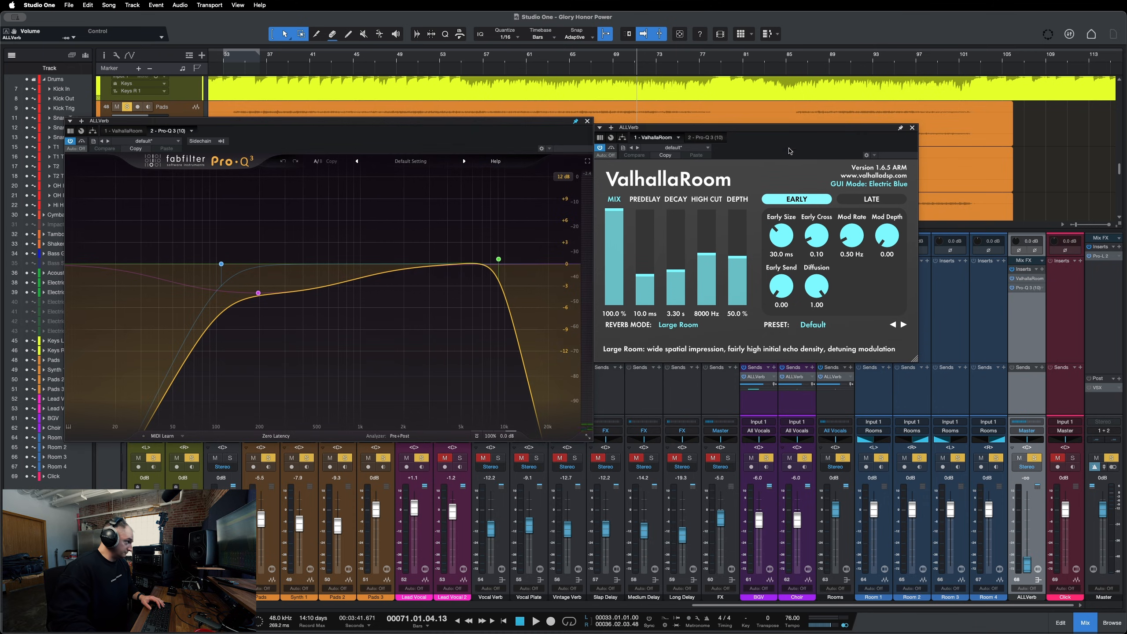
pyautogui.moveTo(263, 291)
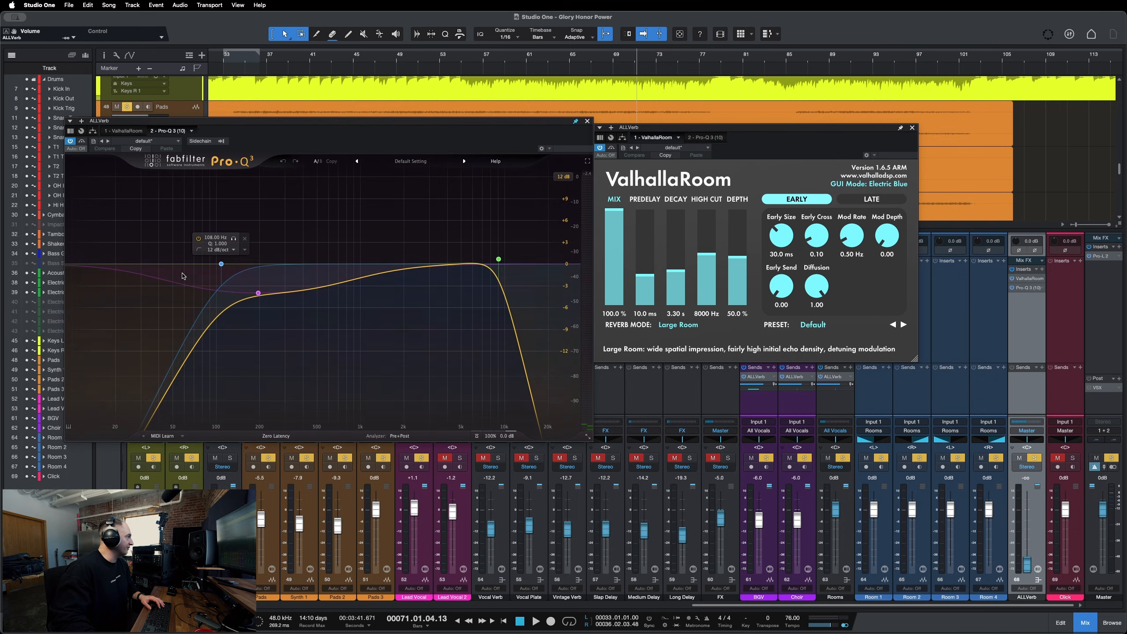
pyautogui.click(221, 264)
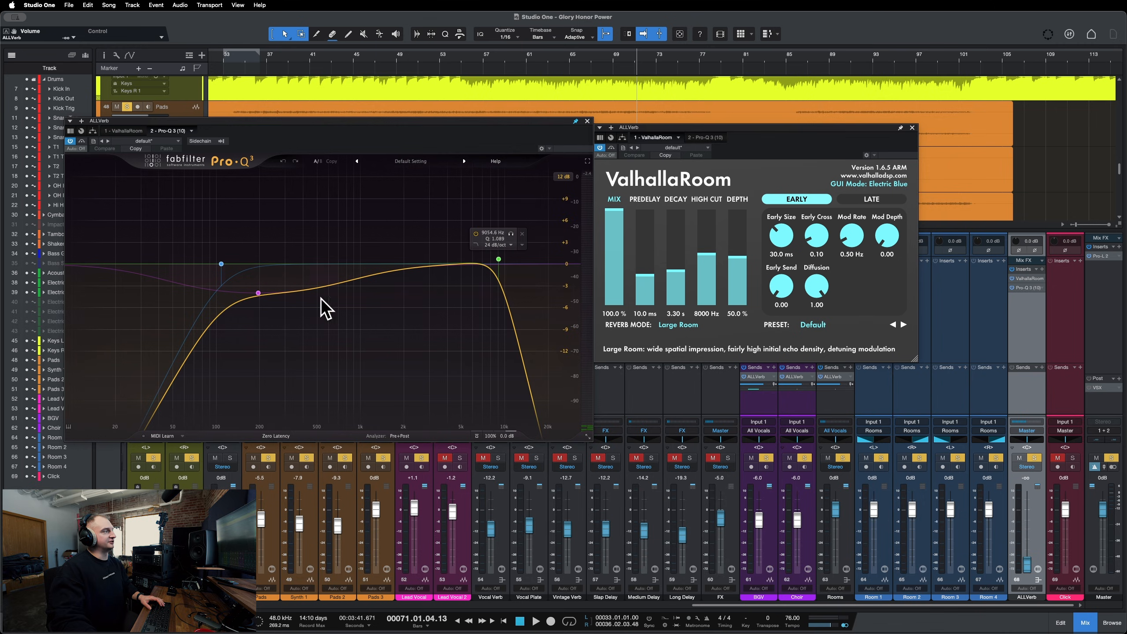
pyautogui.click(587, 121)
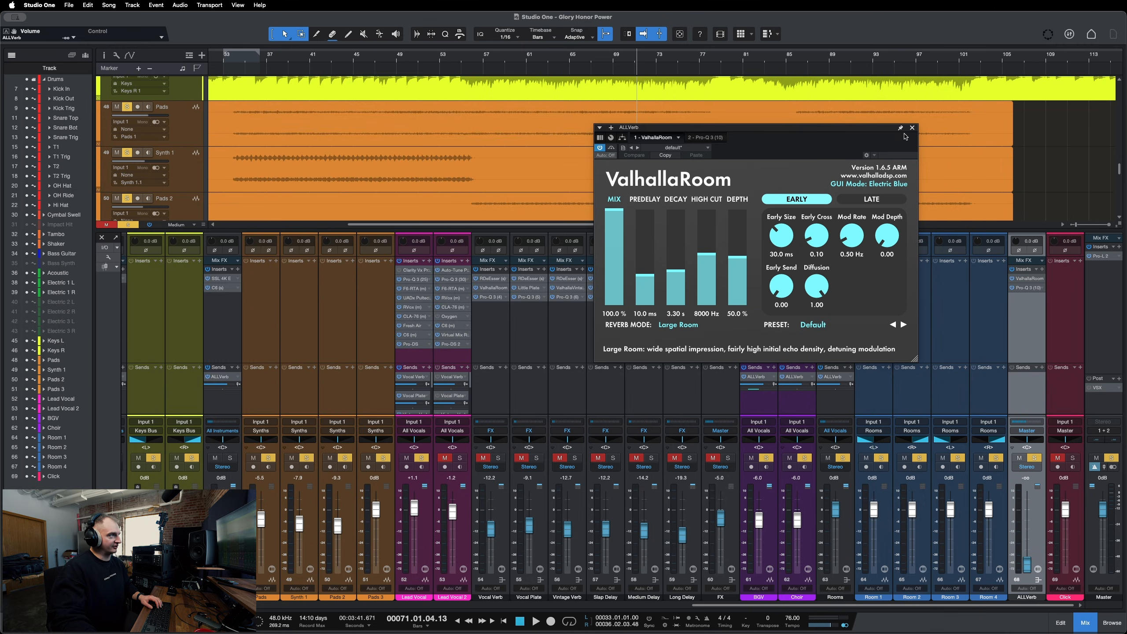
pyautogui.moveTo(905, 136); pyautogui.dragTo(816, 173)
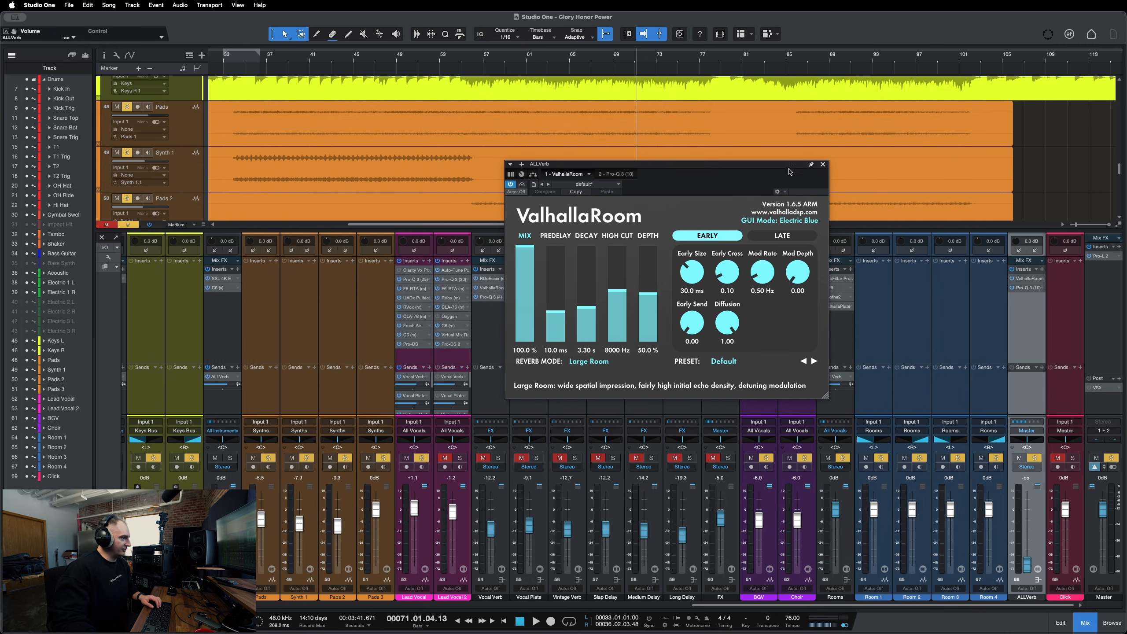
# Unsolo the ALLVerb channel and raise its fader to -8.3 dB during playback.
pyautogui.press('s')
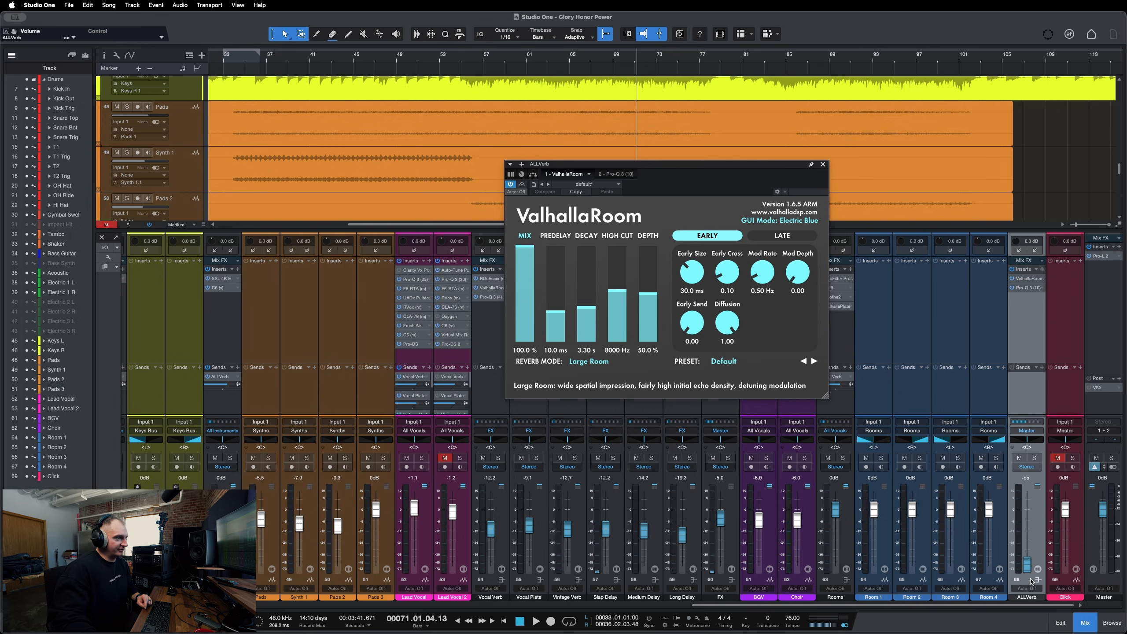
pyautogui.press('space')
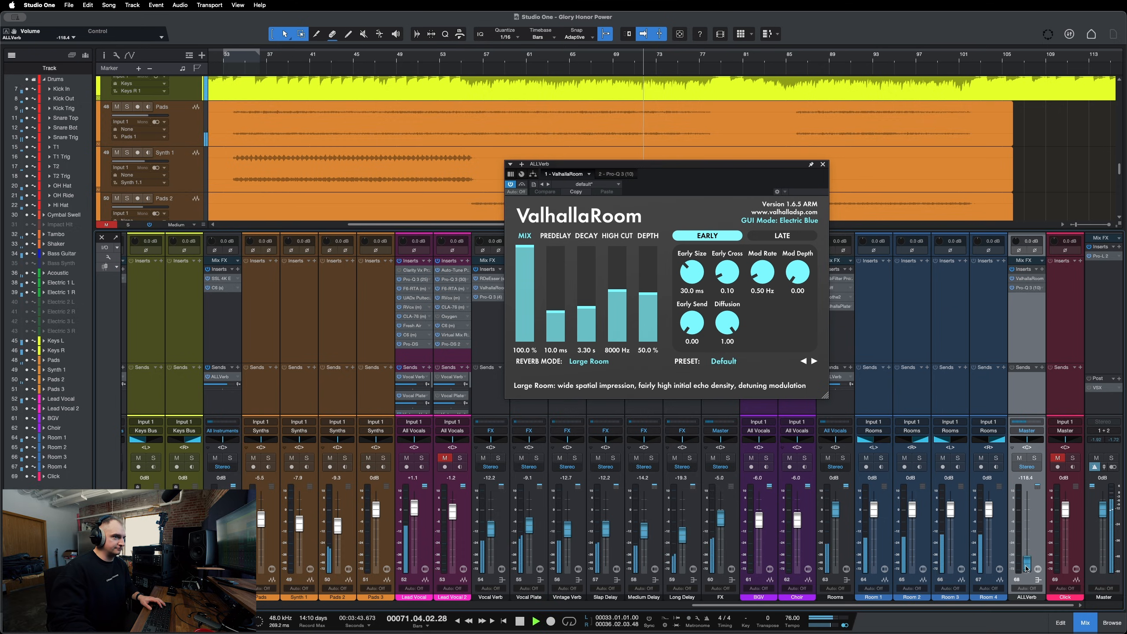
pyautogui.moveTo(1027, 568); pyautogui.dragTo(1028, 529)
# Save the song and push the ALLVerb fader up to -3.0 dB, then stop playback.
pyautogui.press('super+s')
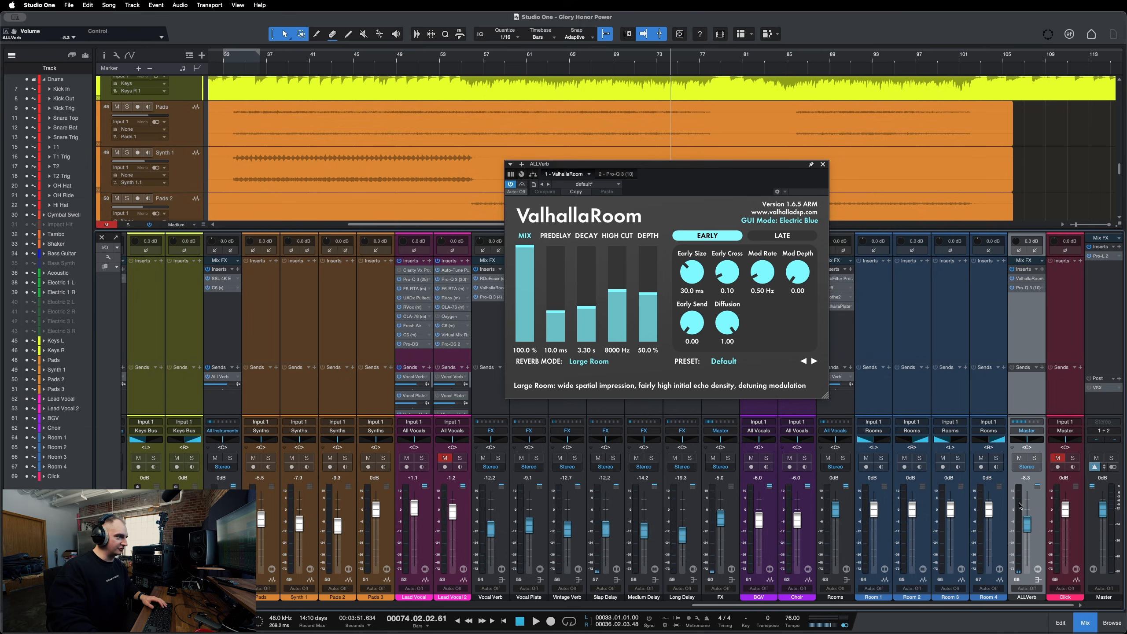
pyautogui.click(1034, 458)
pyautogui.moveTo(1028, 525)
pyautogui.mouseDown()
pyautogui.moveTo(1034, 579)
pyautogui.moveTo(1026, 516)
pyautogui.mouseUp()
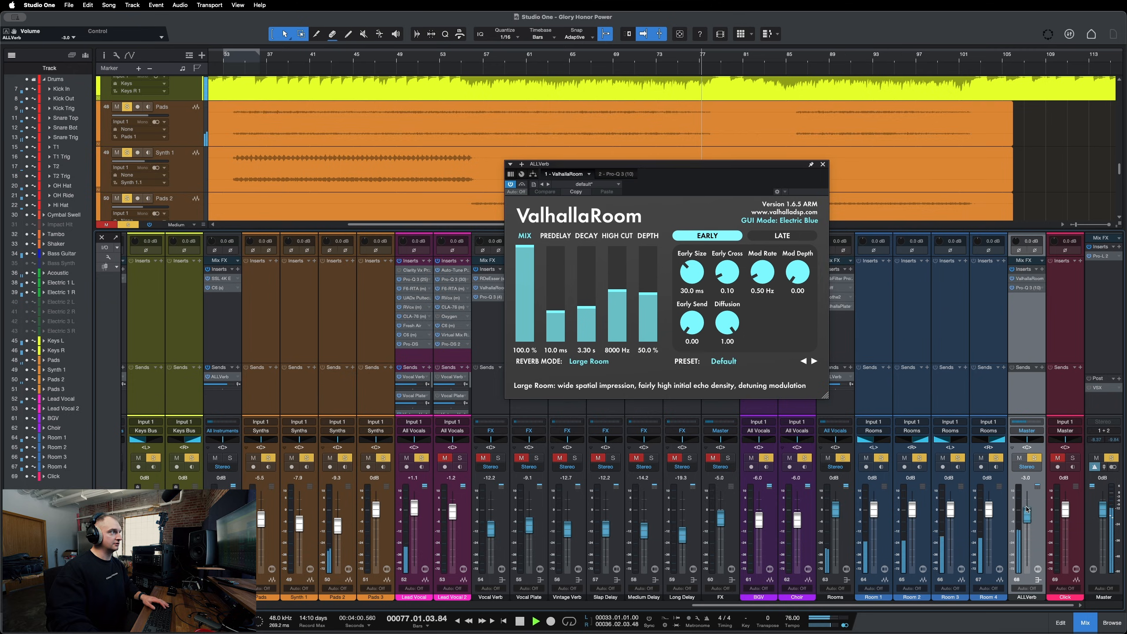
pyautogui.press('space')
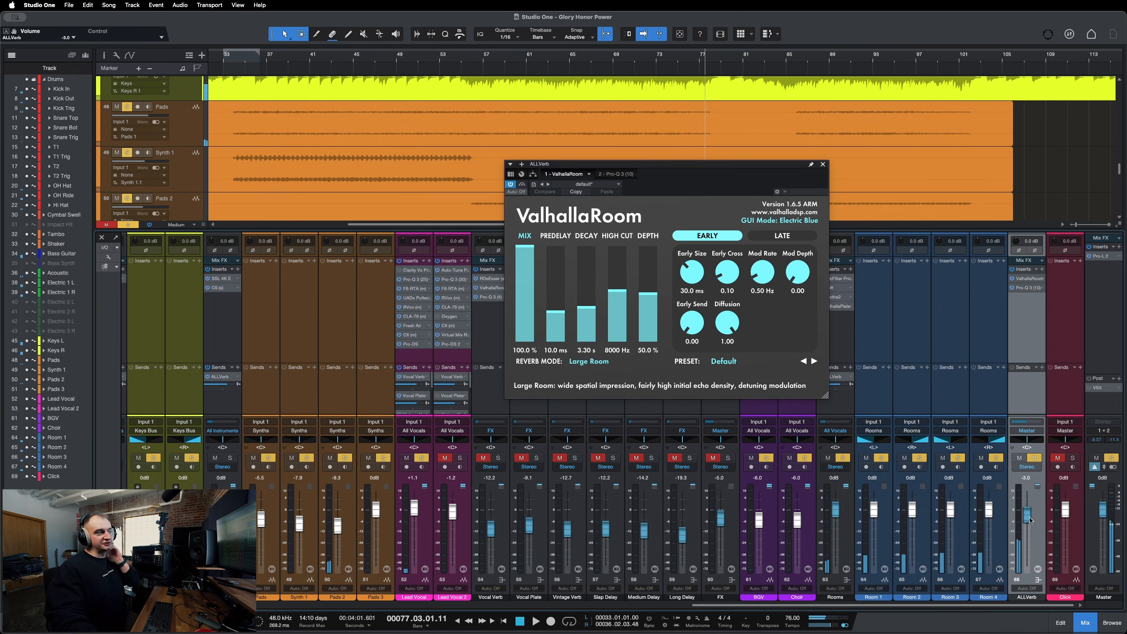
# Lower the ALLVerb fader to about -15.7 dB and close the ValhallaRoom window.
pyautogui.moveTo(1029, 521); pyautogui.dragTo(1028, 524)
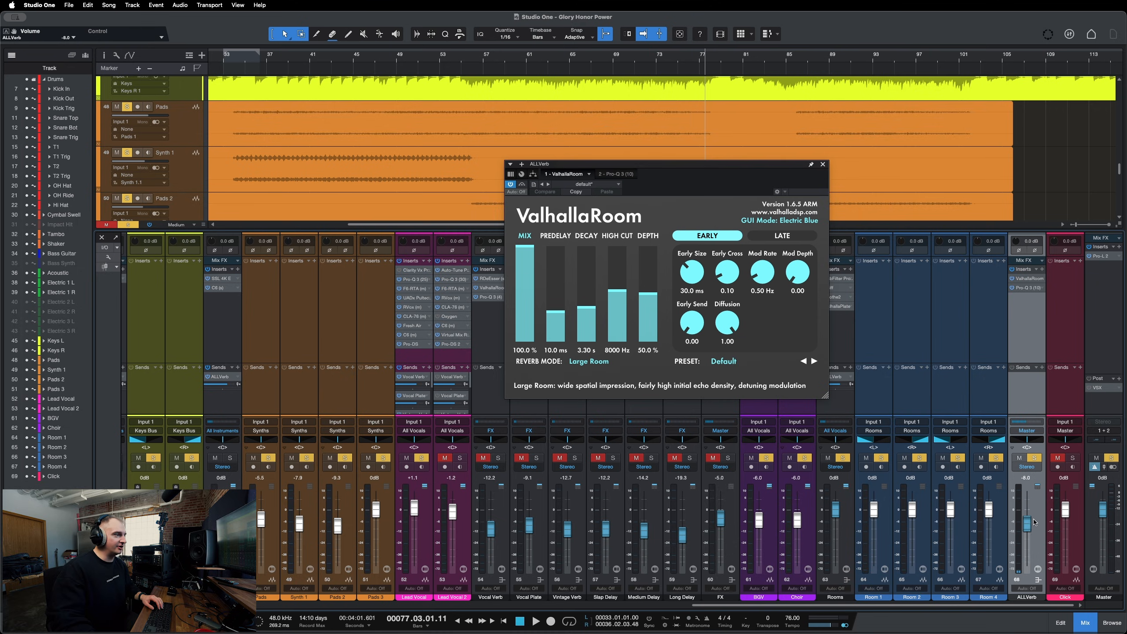
pyautogui.moveTo(1029, 528); pyautogui.dragTo(1027, 535)
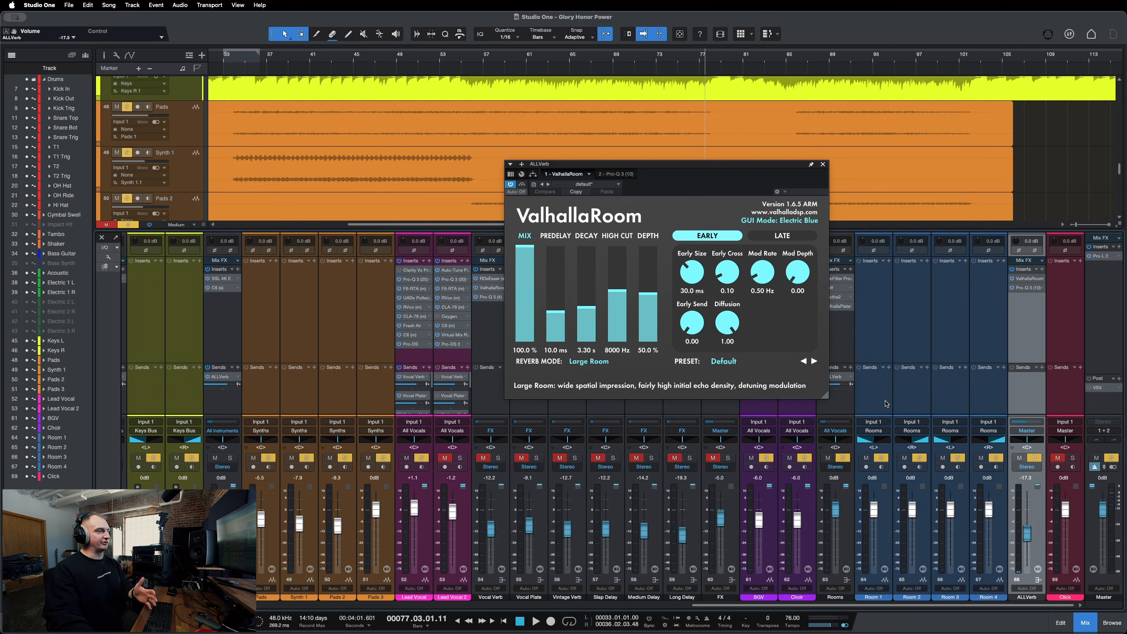
pyautogui.click(823, 164)
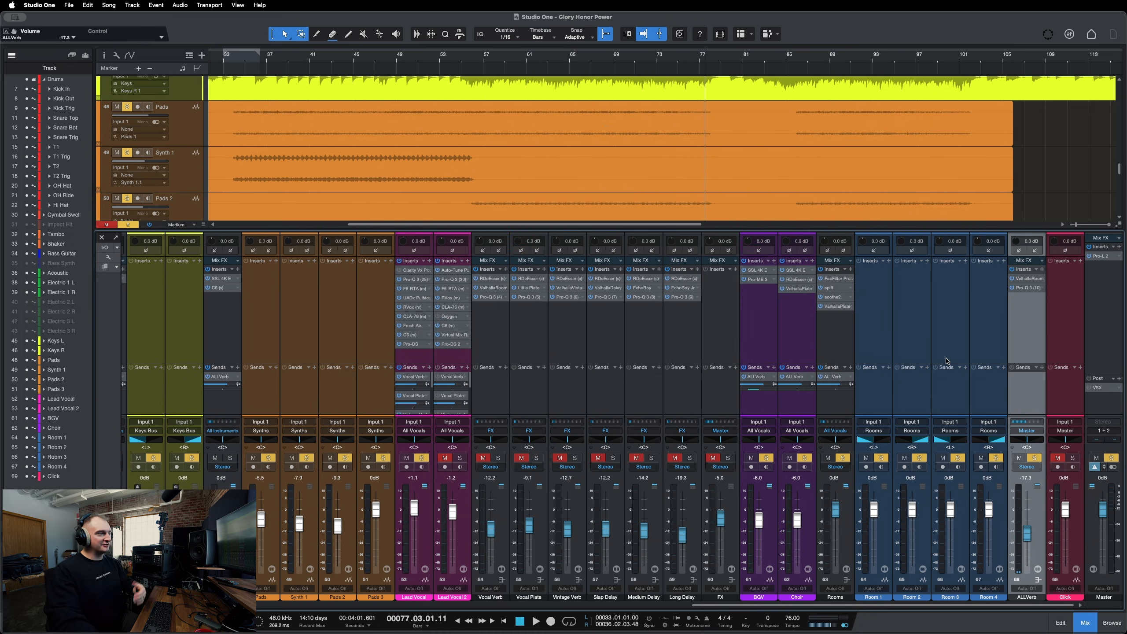
pyautogui.moveTo(1033, 543); pyautogui.dragTo(1030, 540)
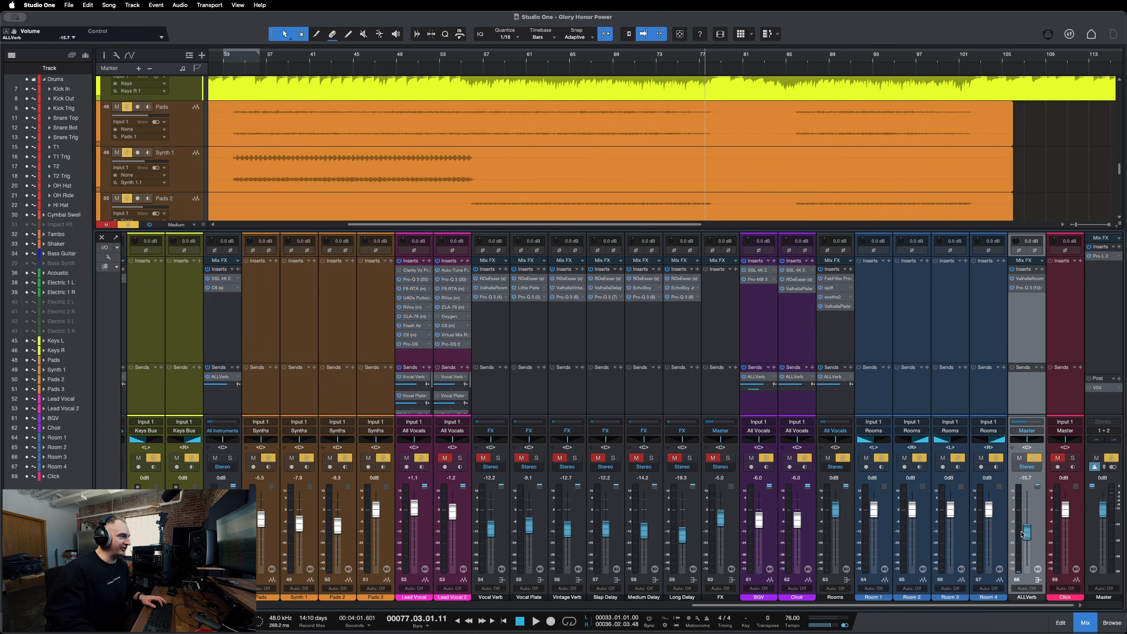
pyautogui.press('s')
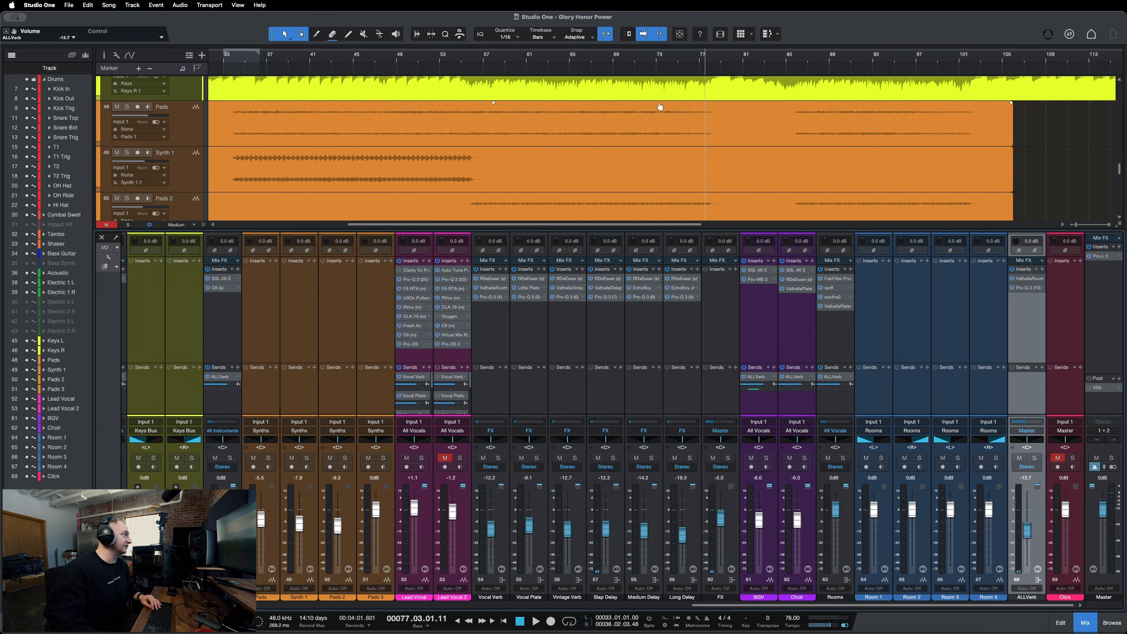
# Start playback from around bar 53 and nudge the ALLVerb fader to -12.7 dB.
pyautogui.click(521, 58)
pyautogui.press('space')
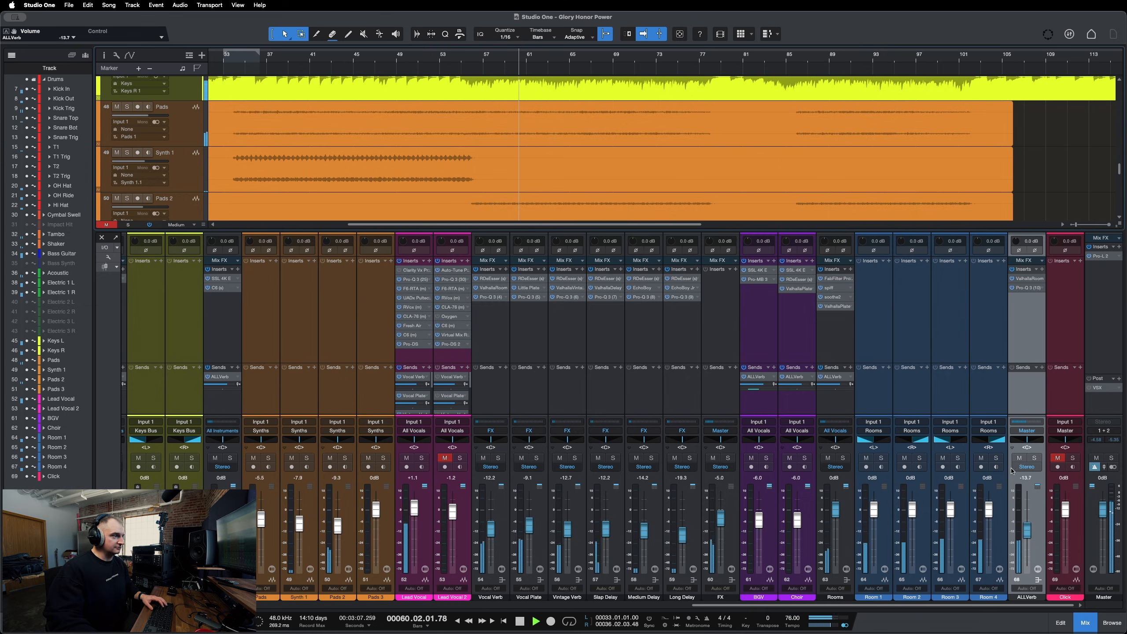
pyautogui.moveTo(1027, 533); pyautogui.dragTo(1026, 533)
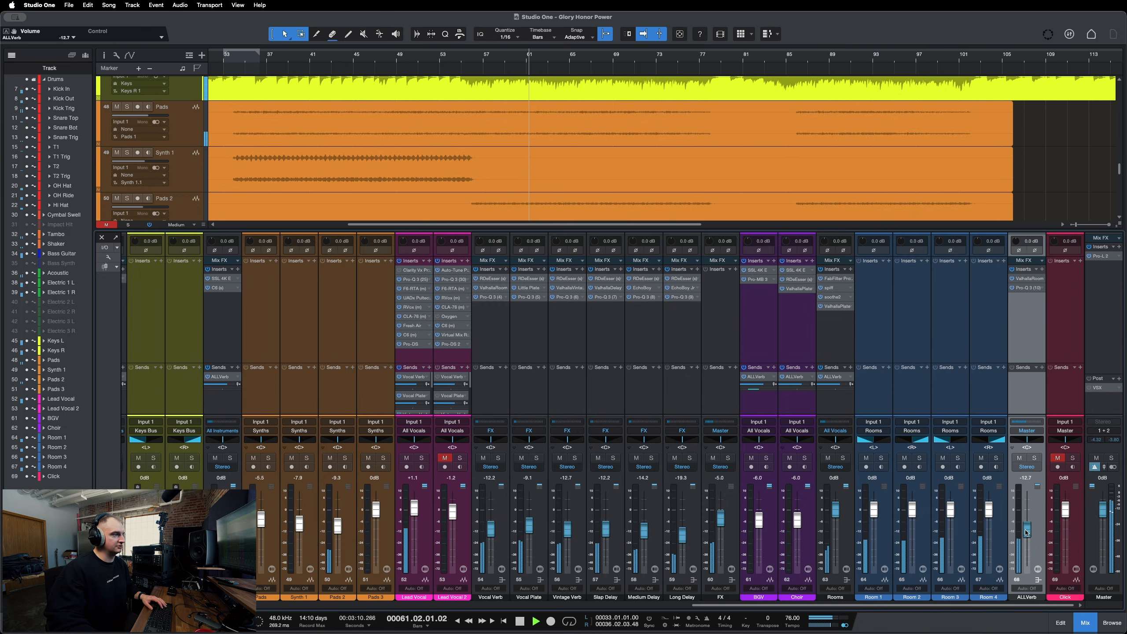
# Mute and unmute the ALLVerb channel, then lower its fader to -16.1 dB.
pyautogui.click(1021, 458)
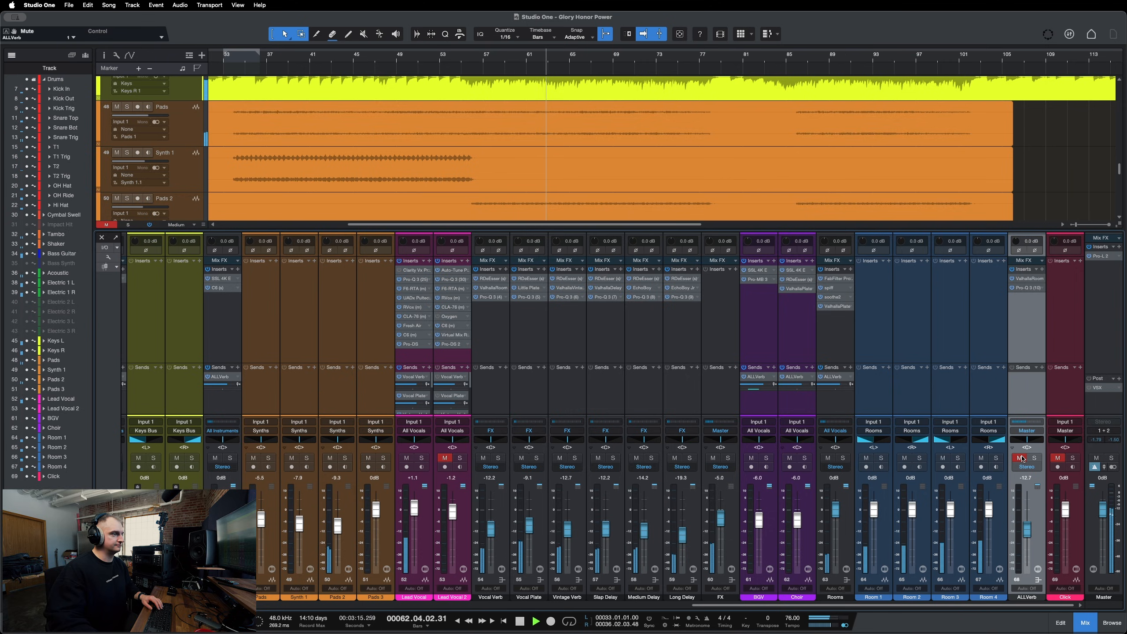
pyautogui.click(1021, 458)
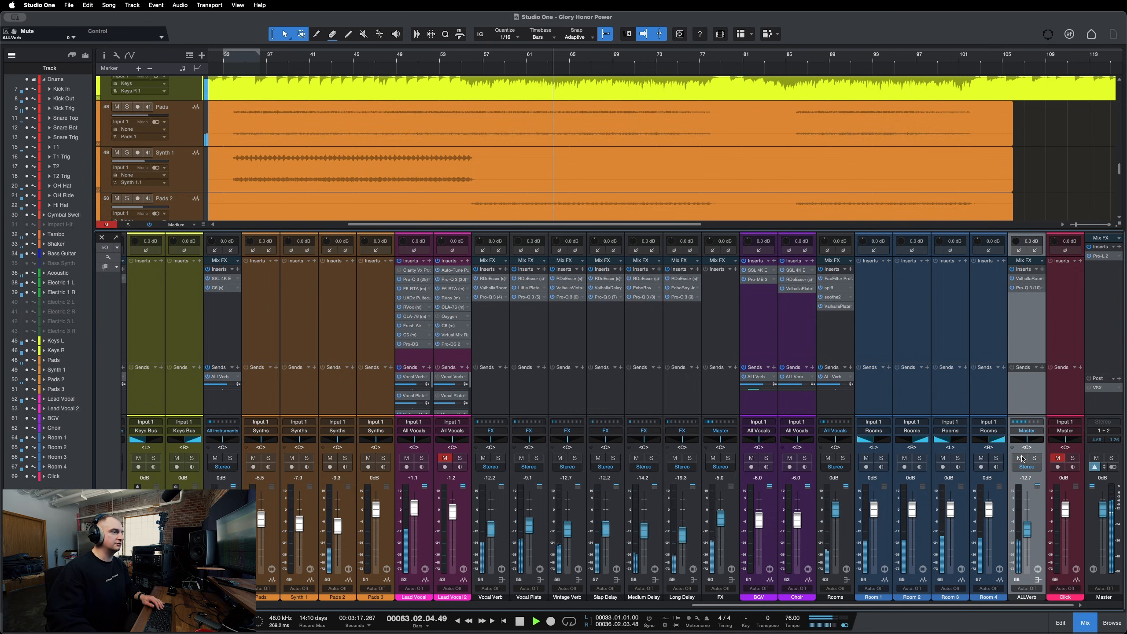
pyautogui.moveTo(1028, 532); pyautogui.dragTo(1029, 530)
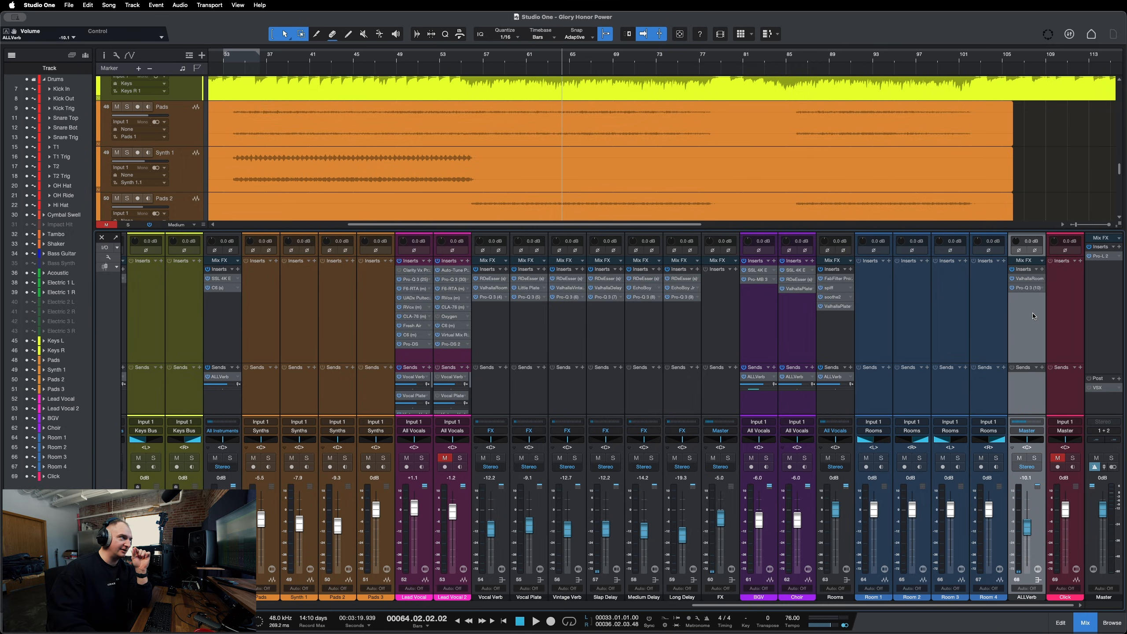
# Insert SSL Native Bus Compressor 2 on the ALLVerb channel's next insert slot and move its window aside.
pyautogui.click(1043, 270)
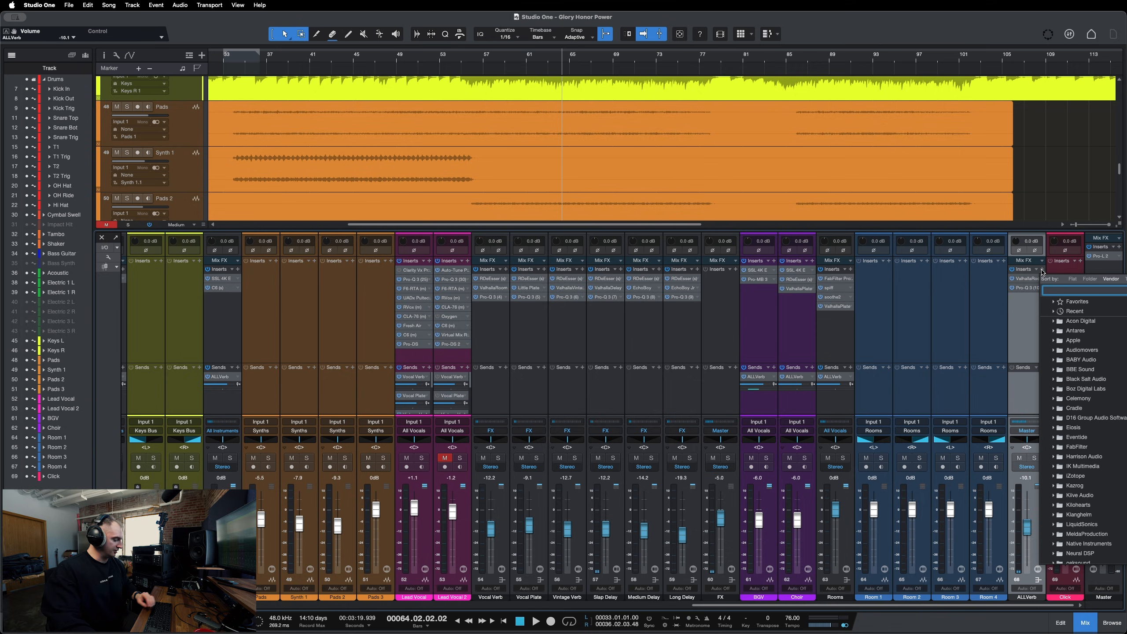
pyautogui.write('ssl bu')
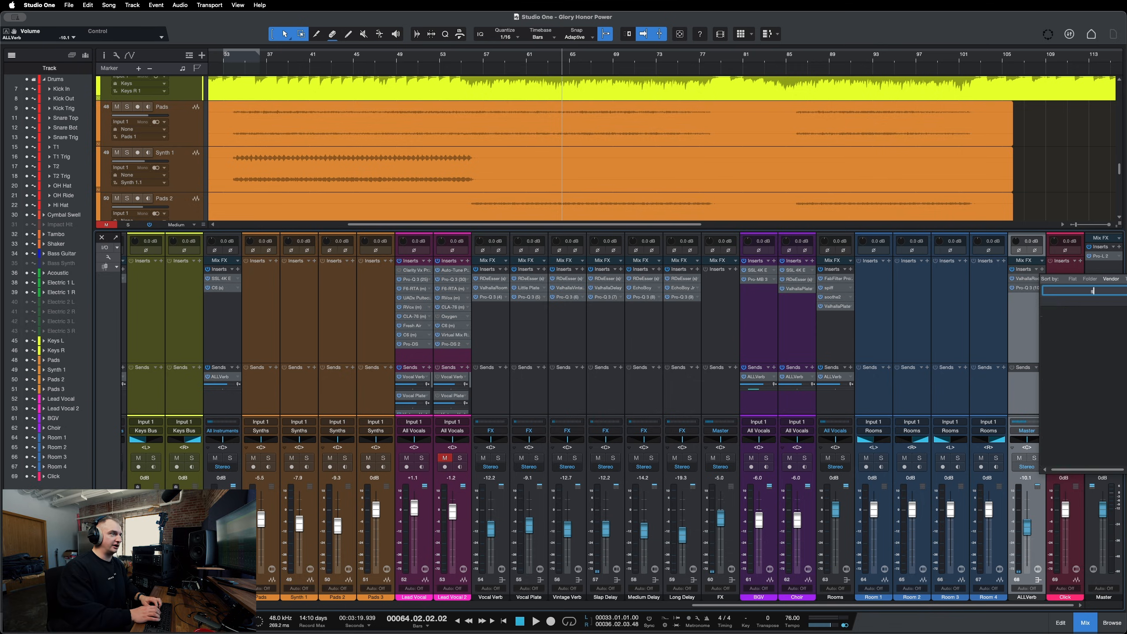
pyautogui.press('BackSpace')
pyautogui.press('BackSpace')
pyautogui.press('BackSpace')
pyautogui.press('BackSpace')
pyautogui.press('BackSpace')
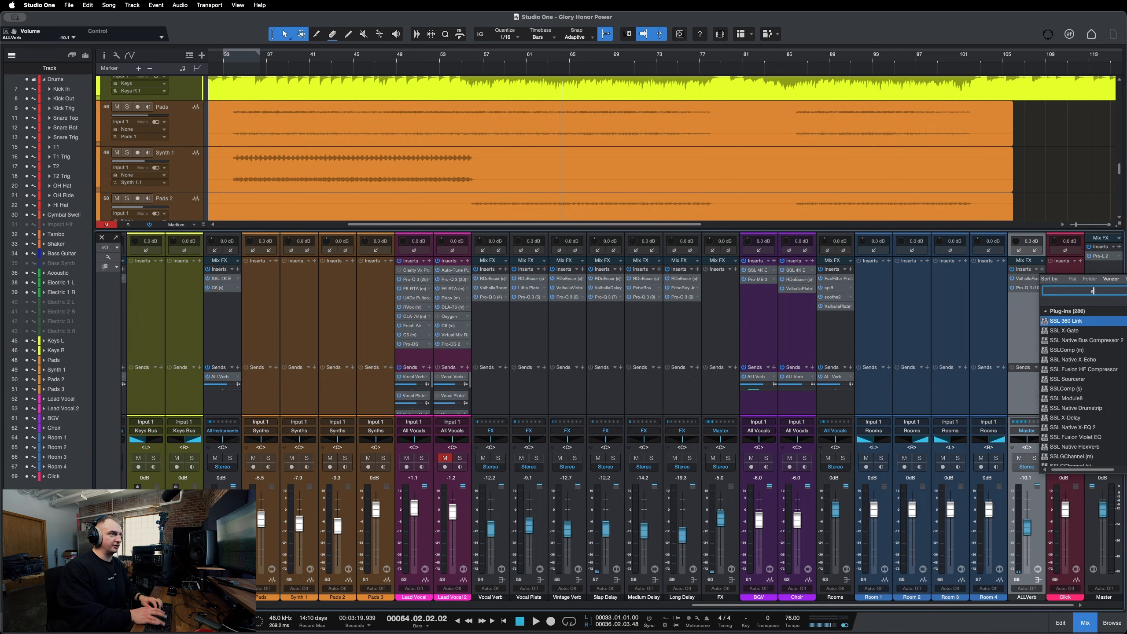
pyautogui.write('bus')
pyautogui.press('Down')
pyautogui.press('Down')
pyautogui.press('Down')
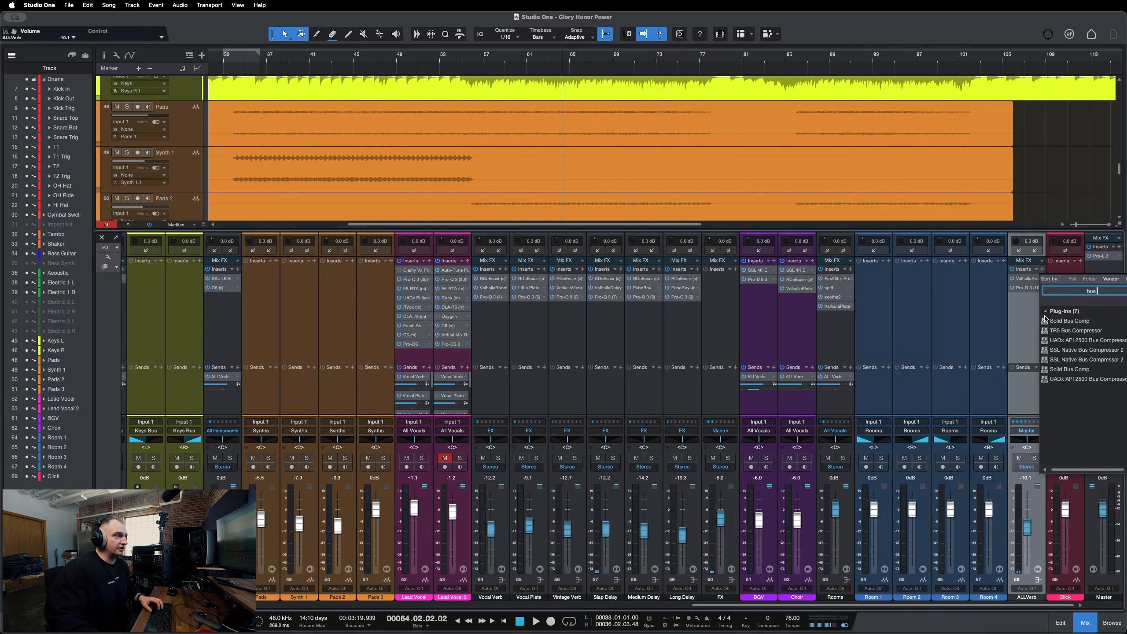
pyautogui.press('Return')
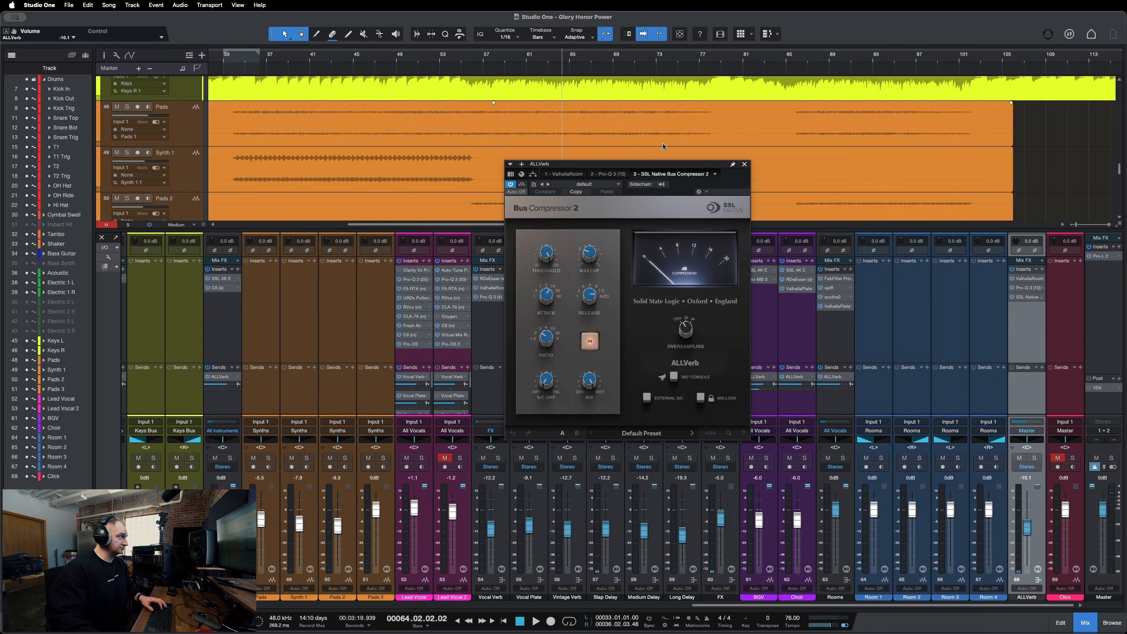
pyautogui.moveTo(668, 165); pyautogui.dragTo(783, 203)
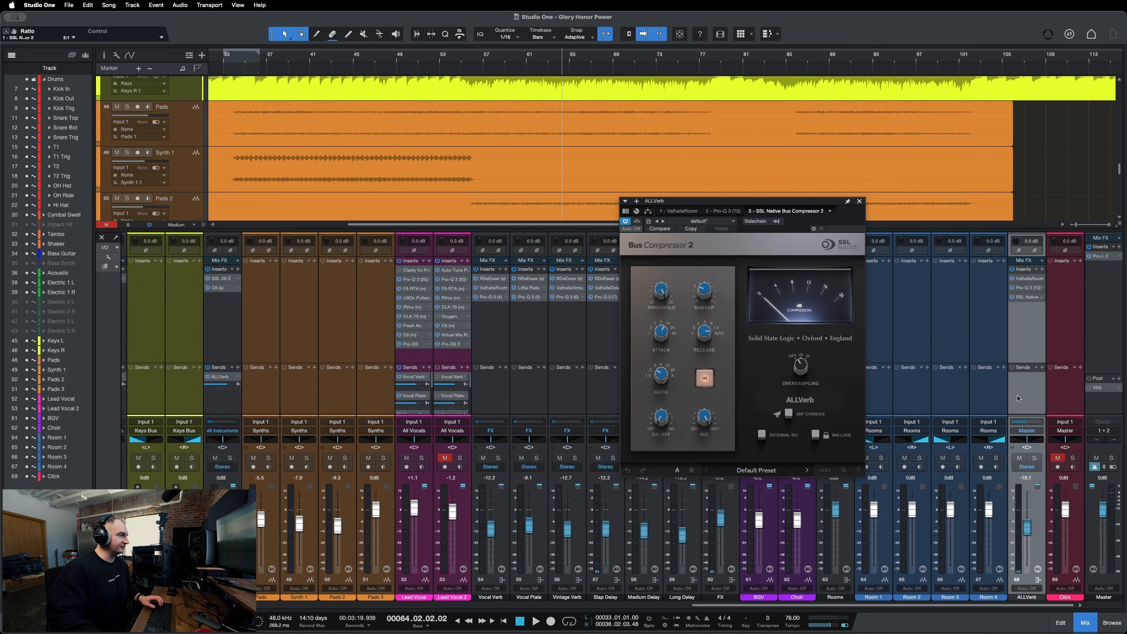
# Solo the ALLVerb channel and start playback from around bar 61.
pyautogui.press('s')
pyautogui.click(524, 66)
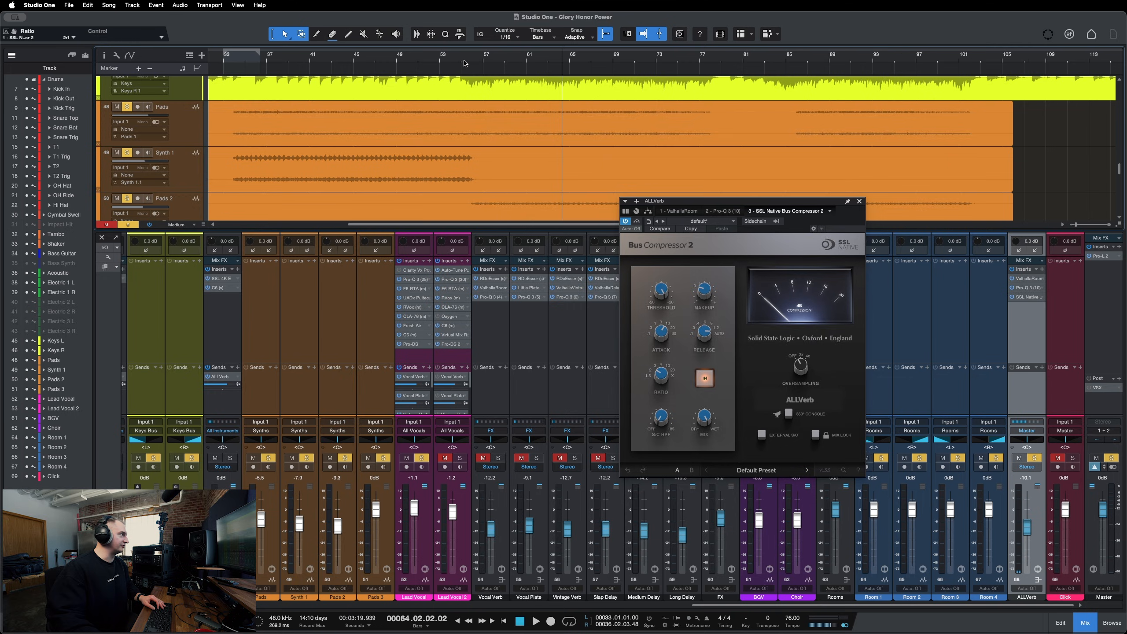
pyautogui.click(519, 65)
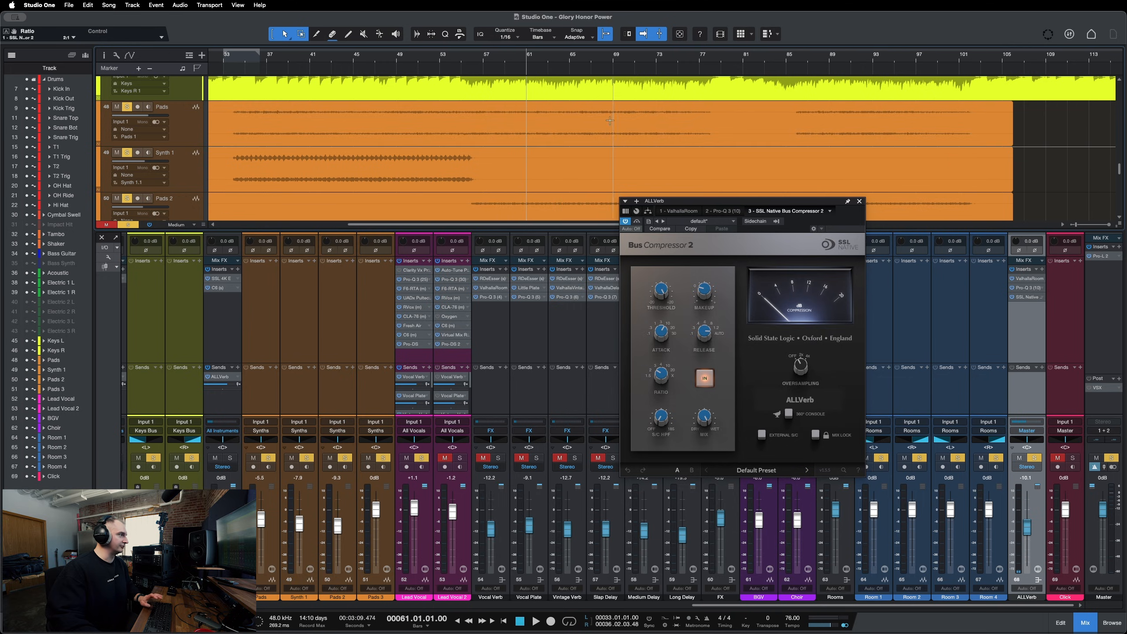
pyautogui.press('space')
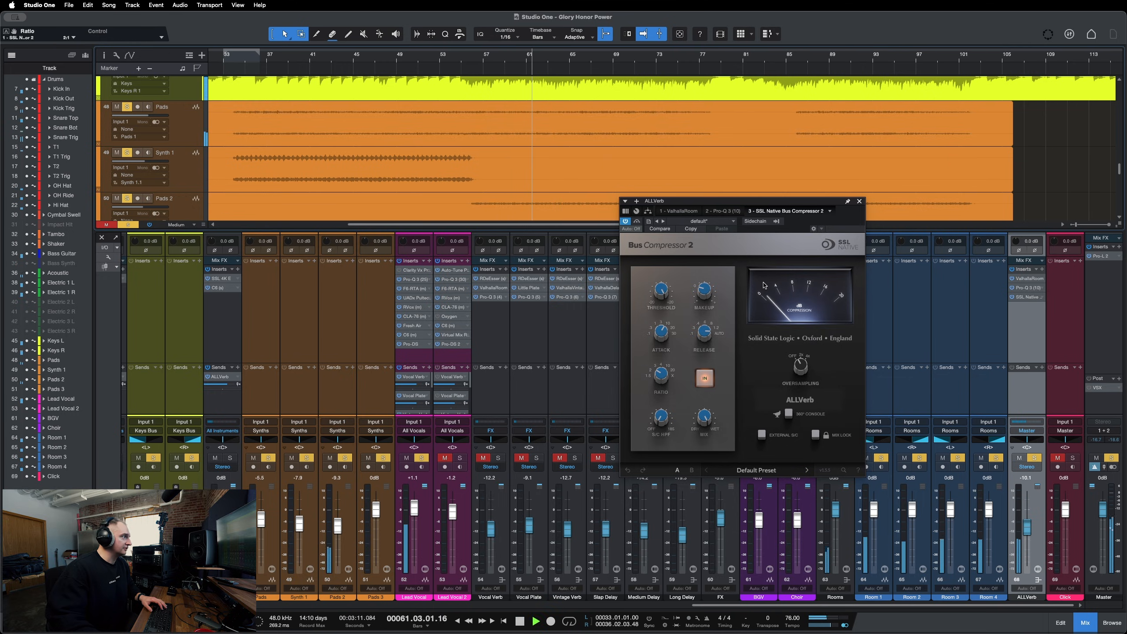
# Adjust the Bus Compressor's threshold, makeup, release and attack knobs while listening.
pyautogui.moveTo(662, 291)
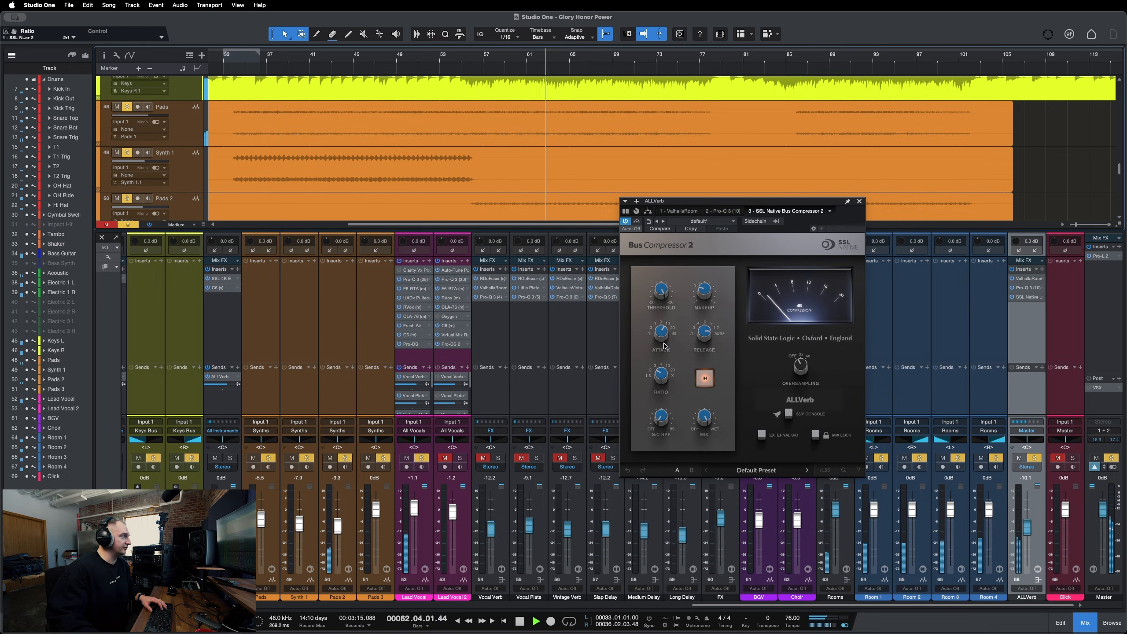
pyautogui.moveTo(662, 292); pyautogui.dragTo(663, 303)
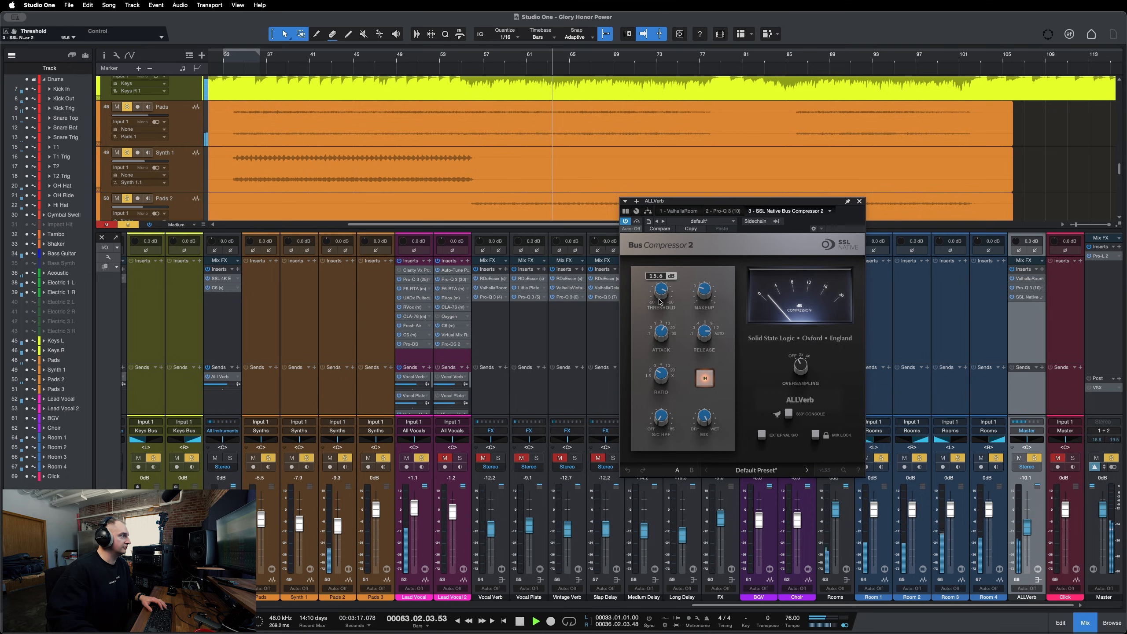
pyautogui.click(706, 293)
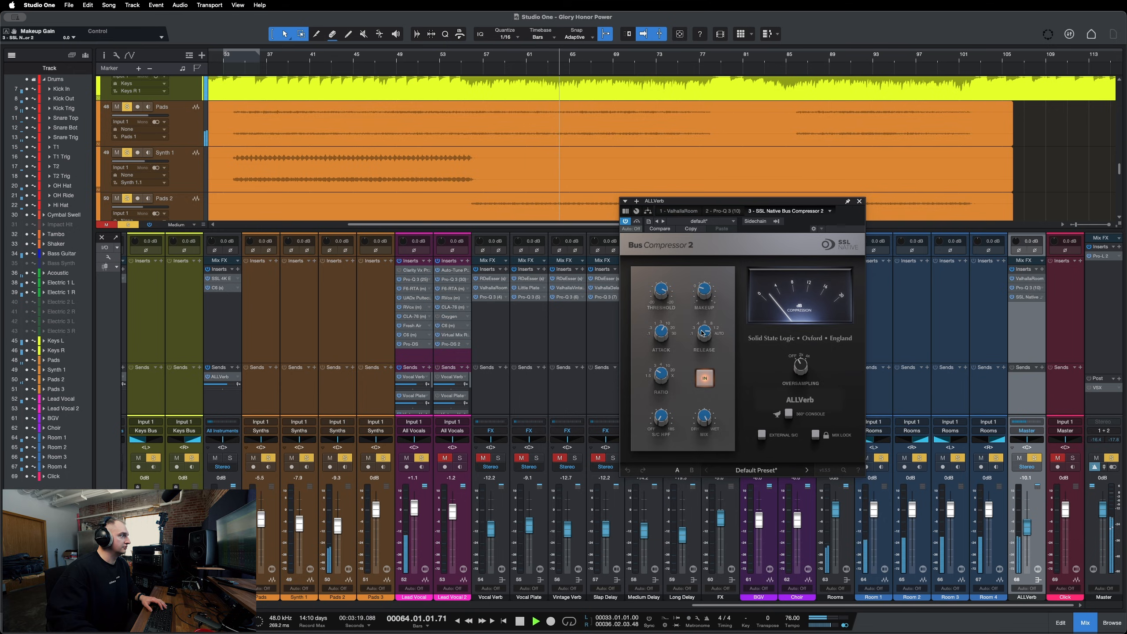
pyautogui.click(702, 334)
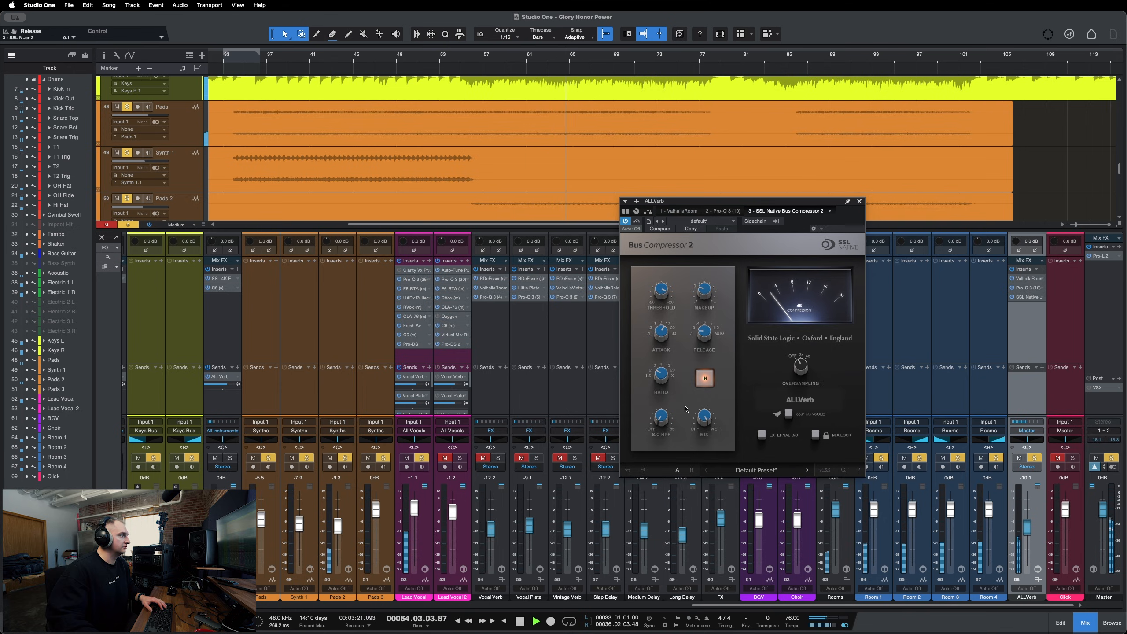
pyautogui.moveTo(659, 339); pyautogui.dragTo(658, 348)
pyautogui.moveTo(661, 295); pyautogui.dragTo(689, 283)
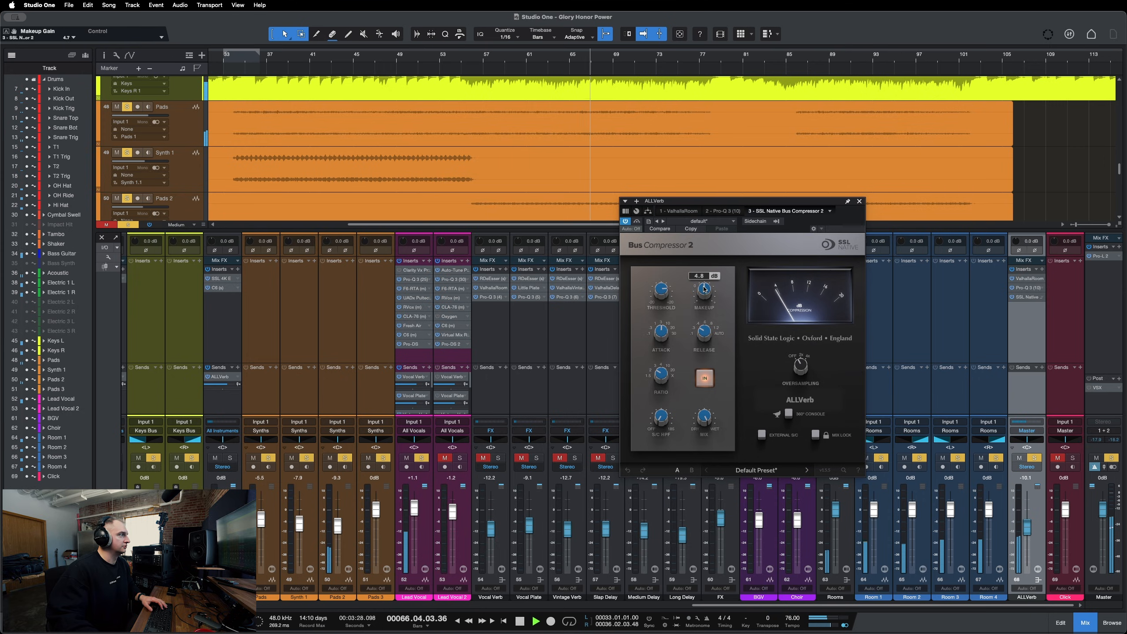
# Toggle the Bus Compressor's bypass on and off to compare the processed and dry sound.
pyautogui.click(637, 221)
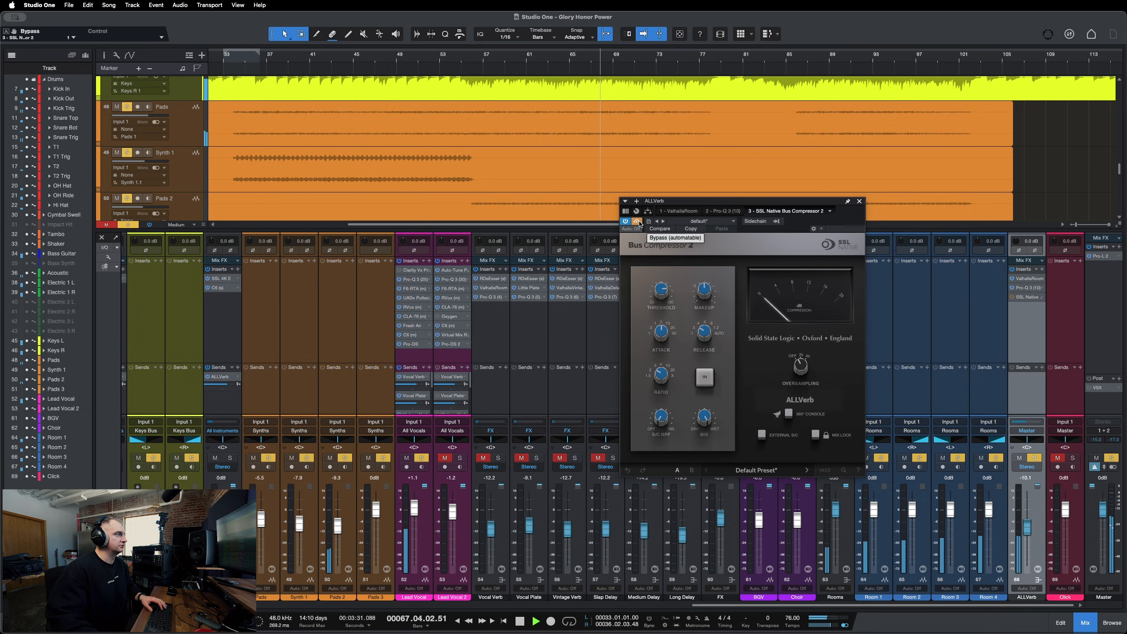
pyautogui.click(637, 221)
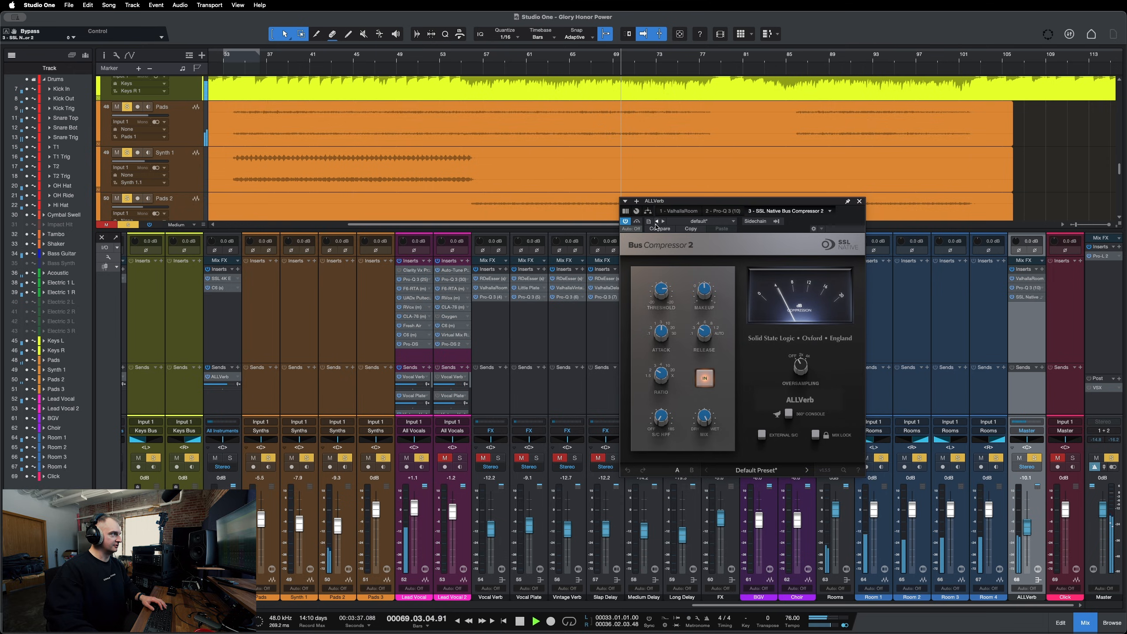
pyautogui.click(637, 221)
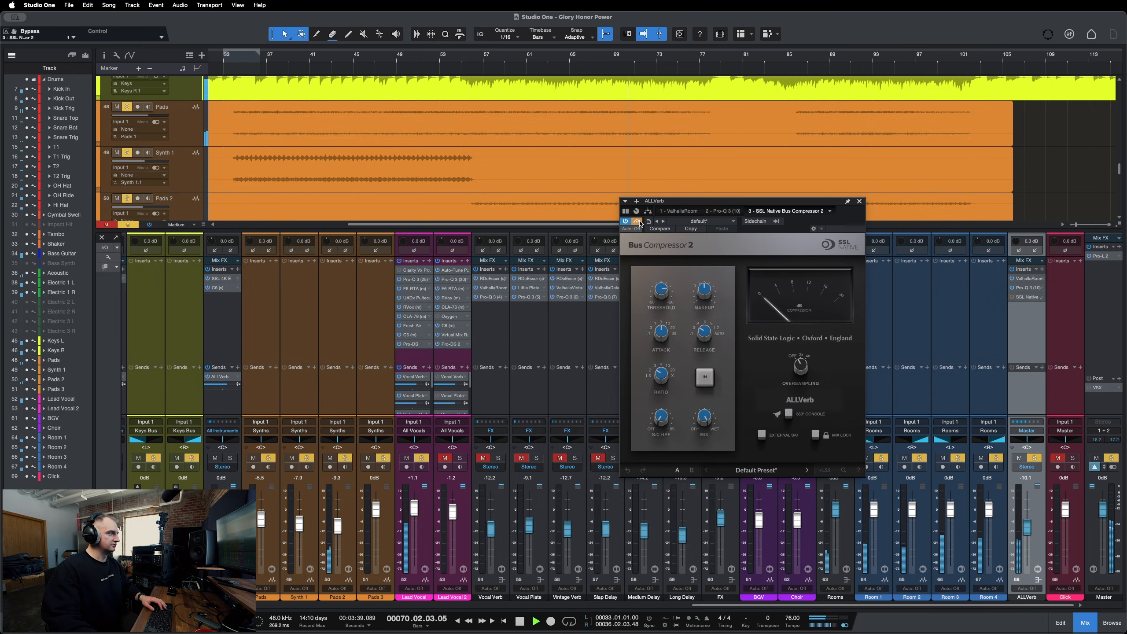
pyautogui.click(638, 221)
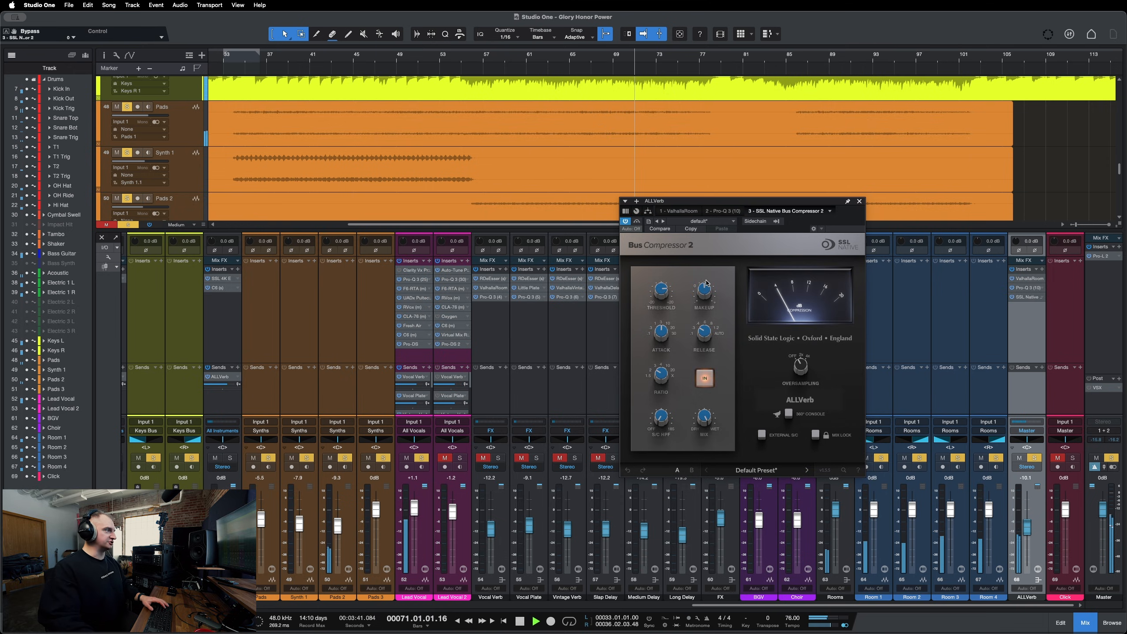
# Stop playback, close the Bus Compressor window and unsolo the ALLVerb channel.
pyautogui.press('space')
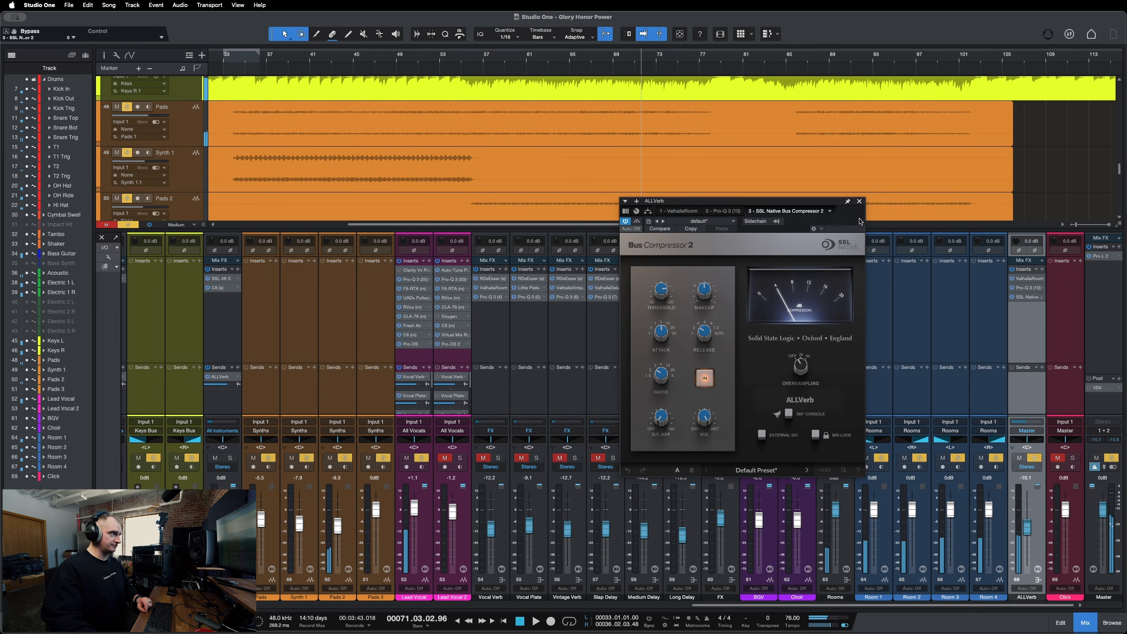
pyautogui.click(859, 201)
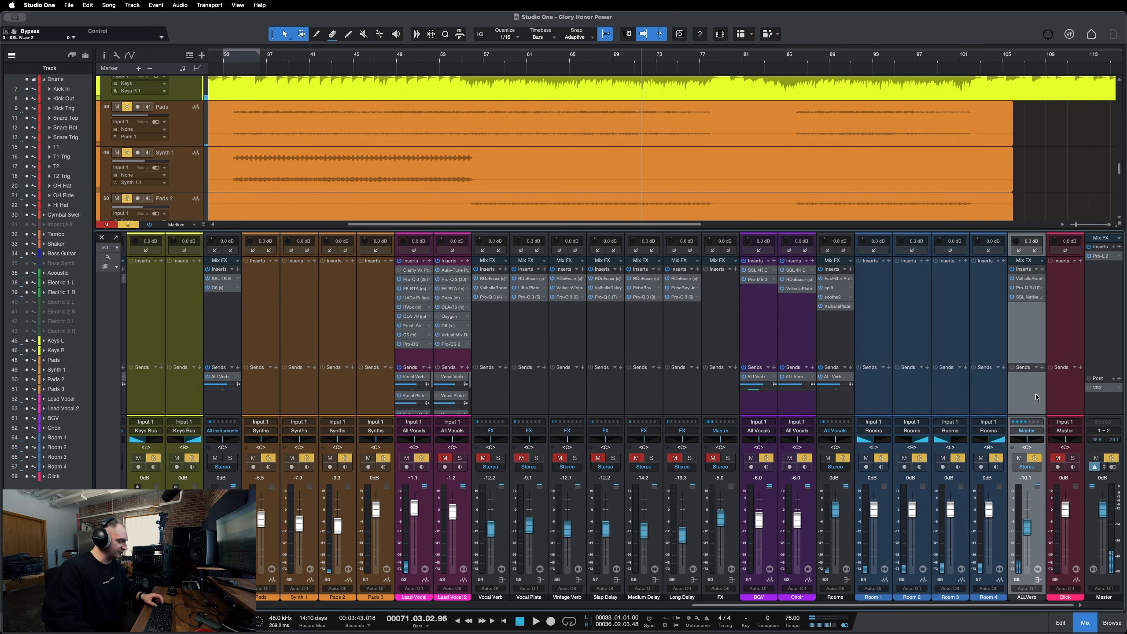
pyautogui.press('s')
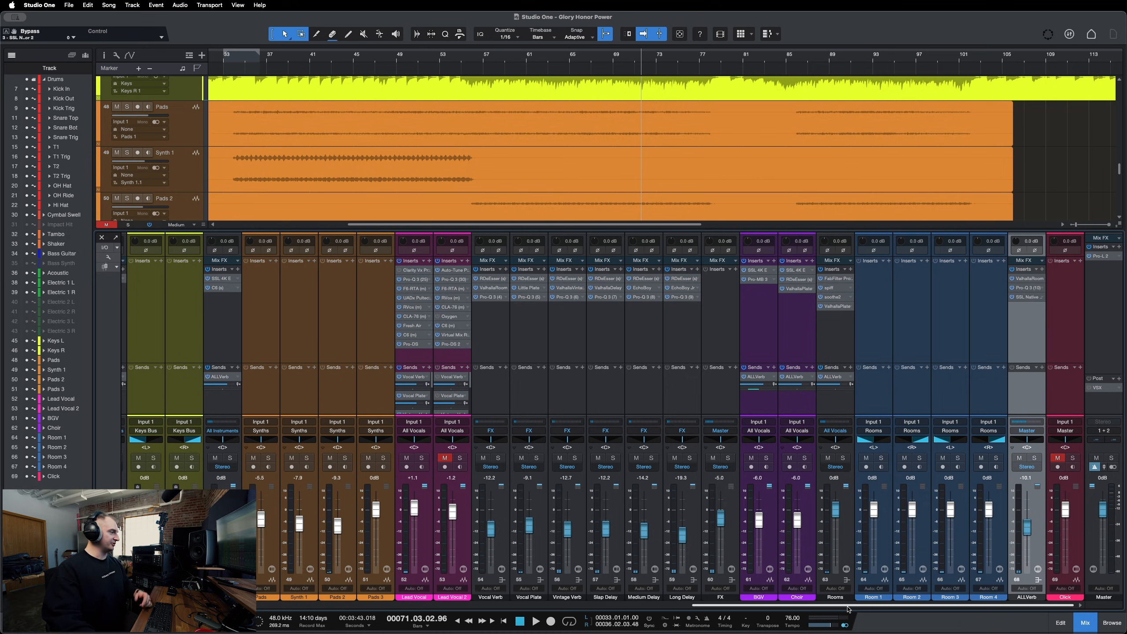
# Scroll the mixer to the synth channels, solo Synth 1 and play from around bar 49.
pyautogui.hscroll(-2, 843, 609)
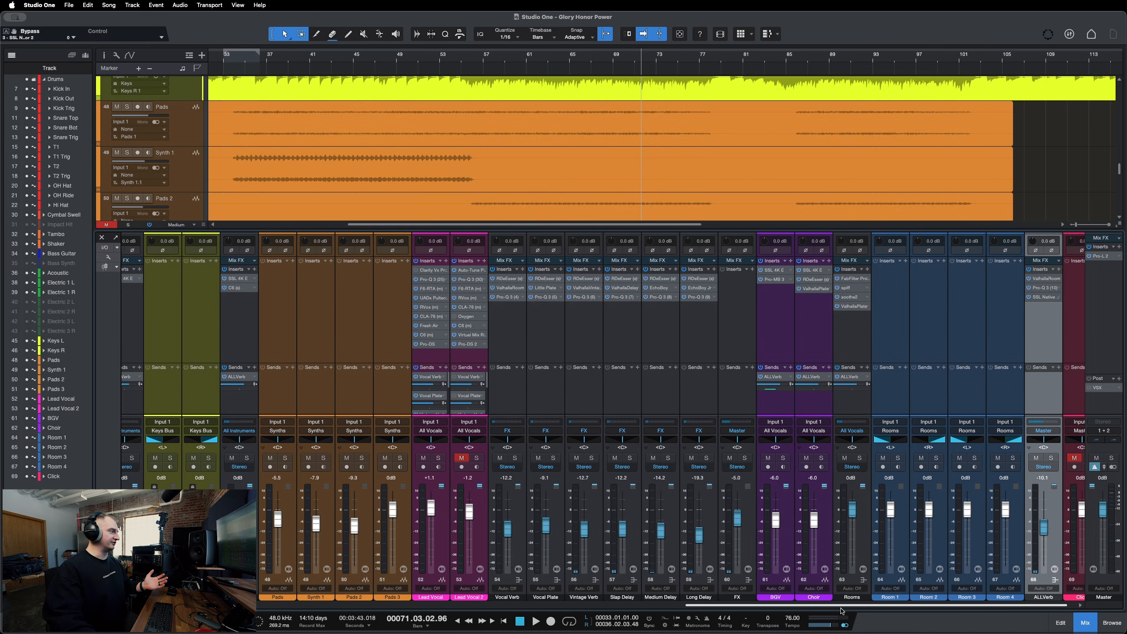
pyautogui.moveTo(841, 610); pyautogui.dragTo(616, 615)
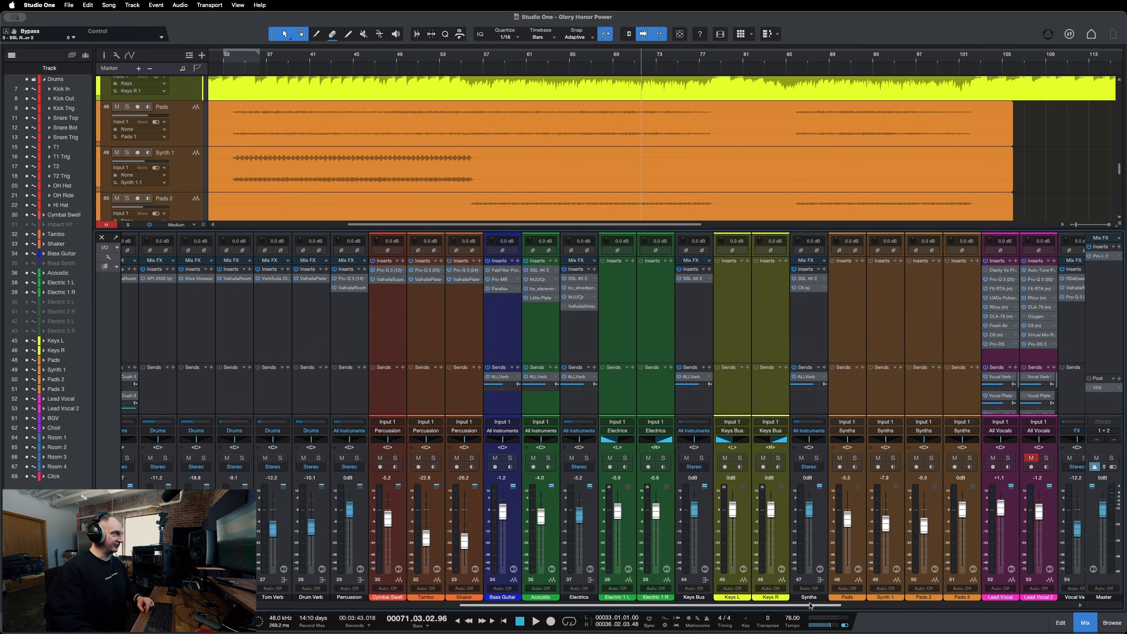
pyautogui.moveTo(810, 605); pyautogui.dragTo(824, 499)
pyautogui.click(829, 408)
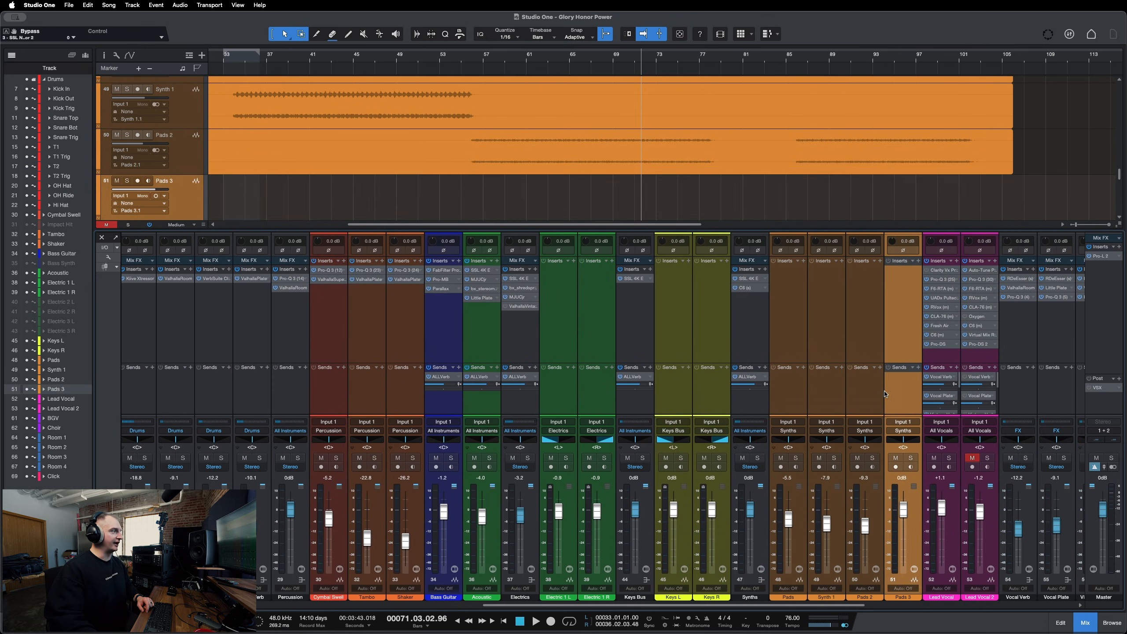
pyautogui.press('s')
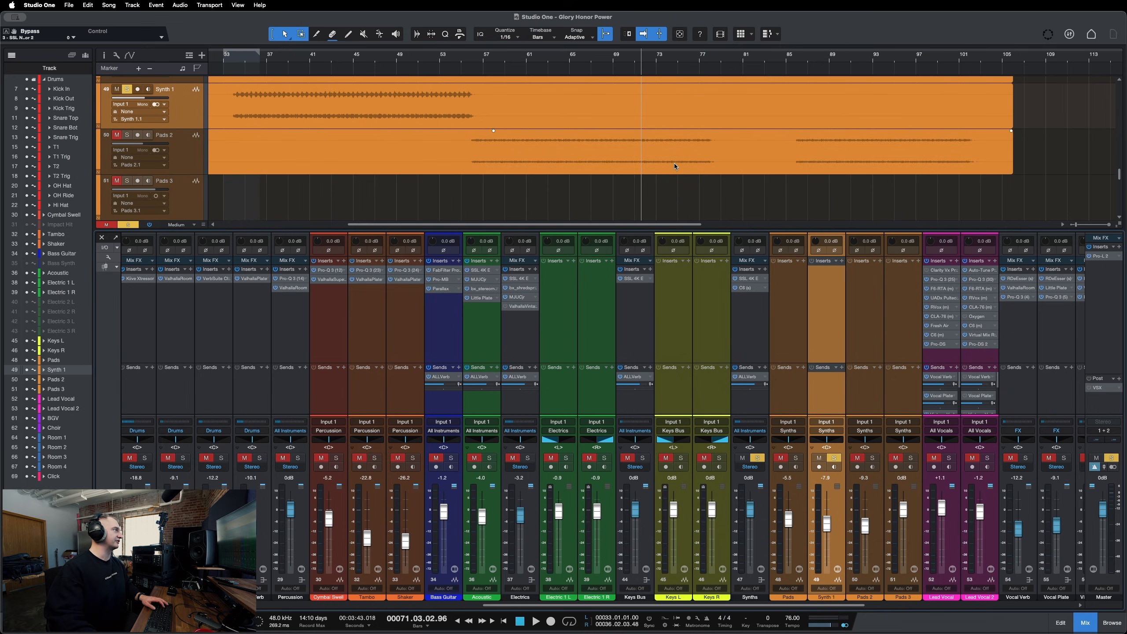
pyautogui.press('space')
pyautogui.click(450, 62)
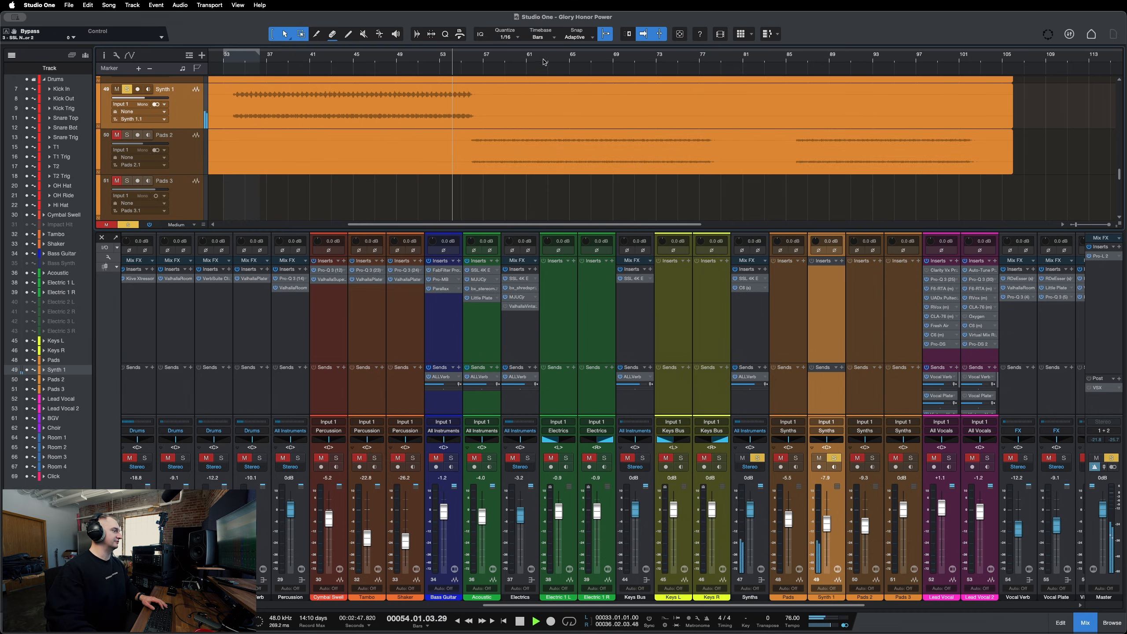
# Lower the Synth 1 fader to -8.3 dB, then switch the solo from Synth 1 to Pads 2.
pyautogui.moveTo(827, 528)
pyautogui.mouseDown()
pyautogui.moveTo(828, 516)
pyautogui.moveTo(829, 525)
pyautogui.mouseUp()
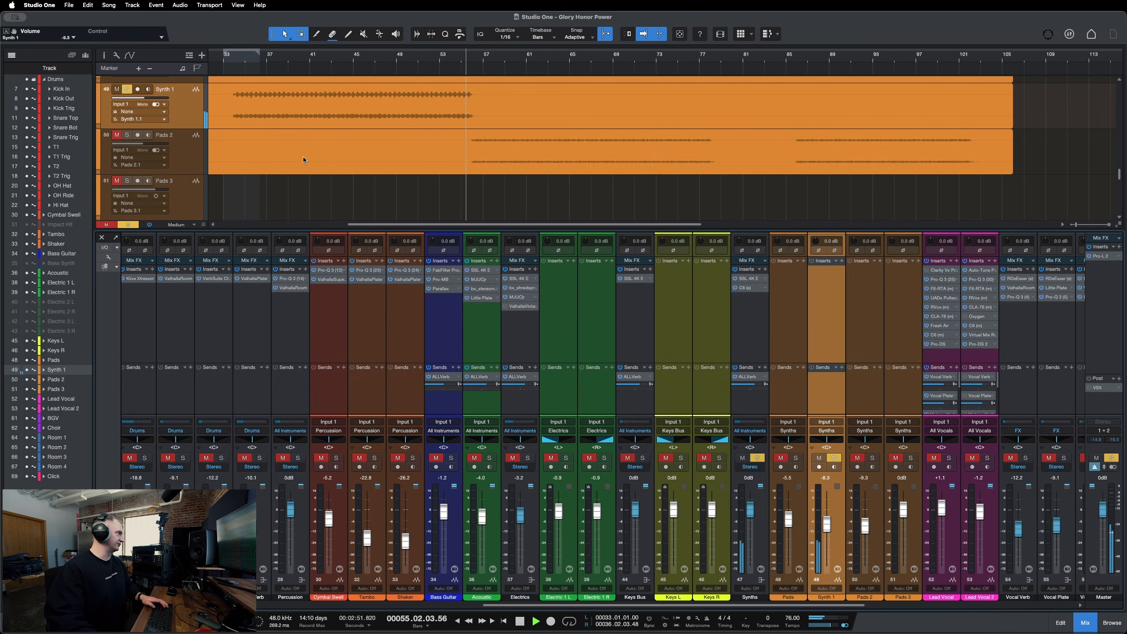
pyautogui.press('space')
pyautogui.click(127, 134)
pyautogui.click(127, 90)
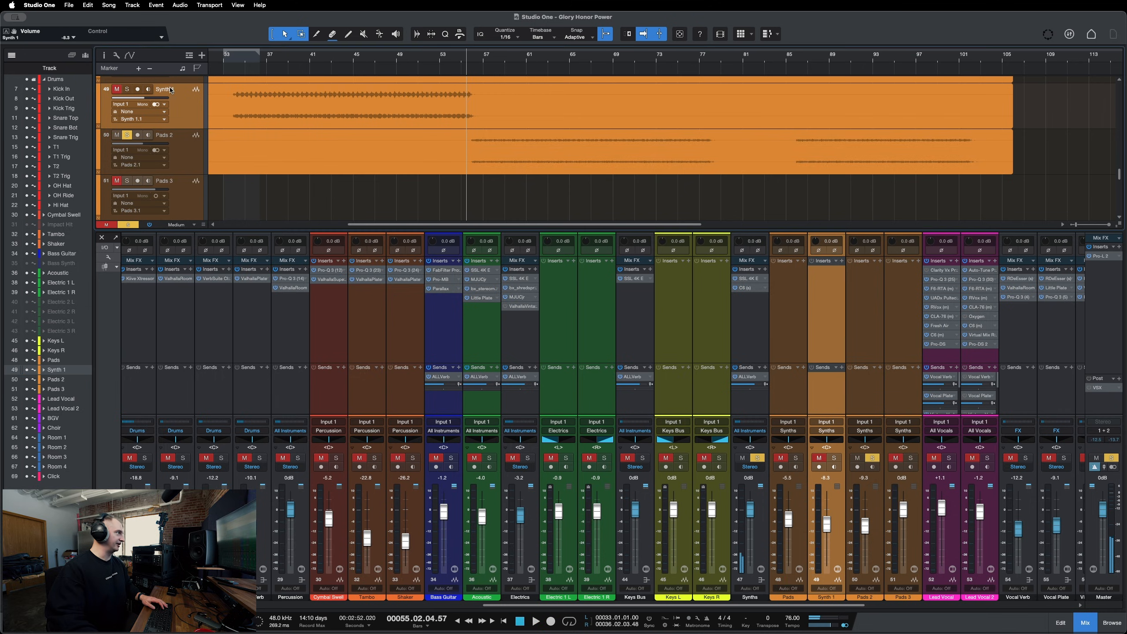
# Play Pads 2 from around bar 61, then unsolo it and stop playback.
pyautogui.click(537, 62)
pyautogui.press('space')
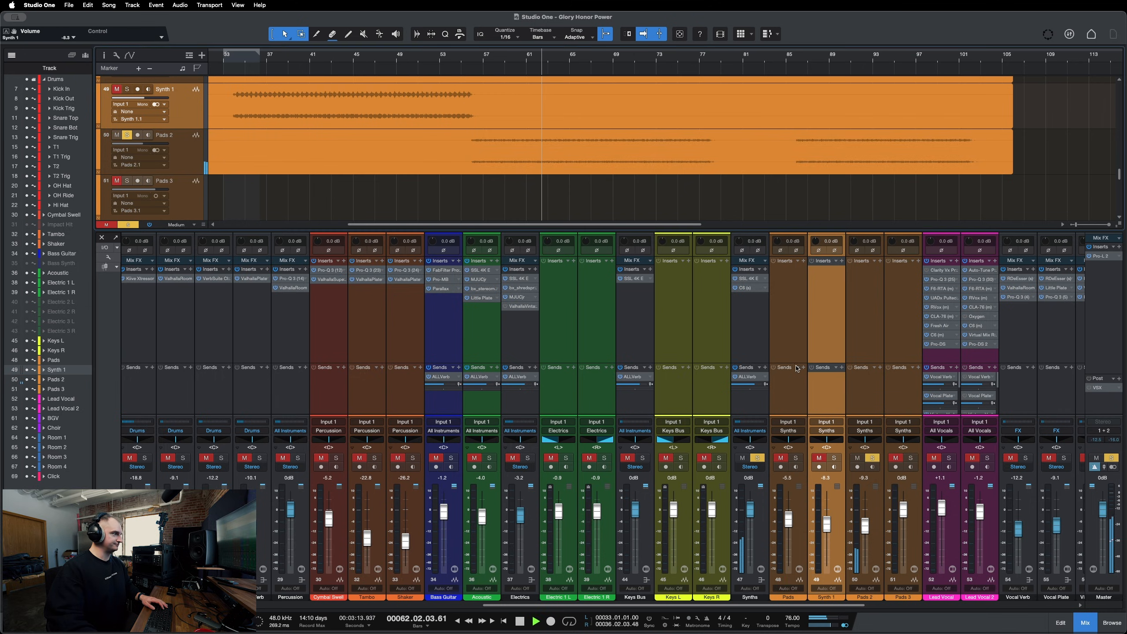
pyautogui.click(873, 458)
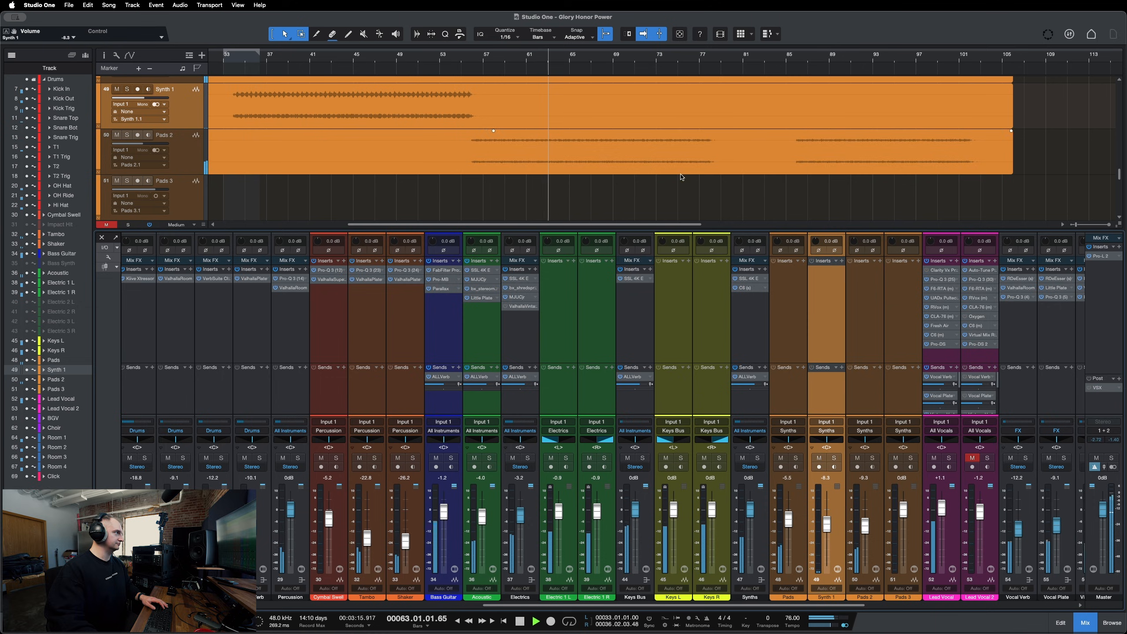
pyautogui.scroll(3, 679, 177)
pyautogui.press('space')
# Audition the soloed Pads track, then clear all solos and select the Pads 2 channel in the mixer.
pyautogui.click(126, 137)
pyautogui.press('space')
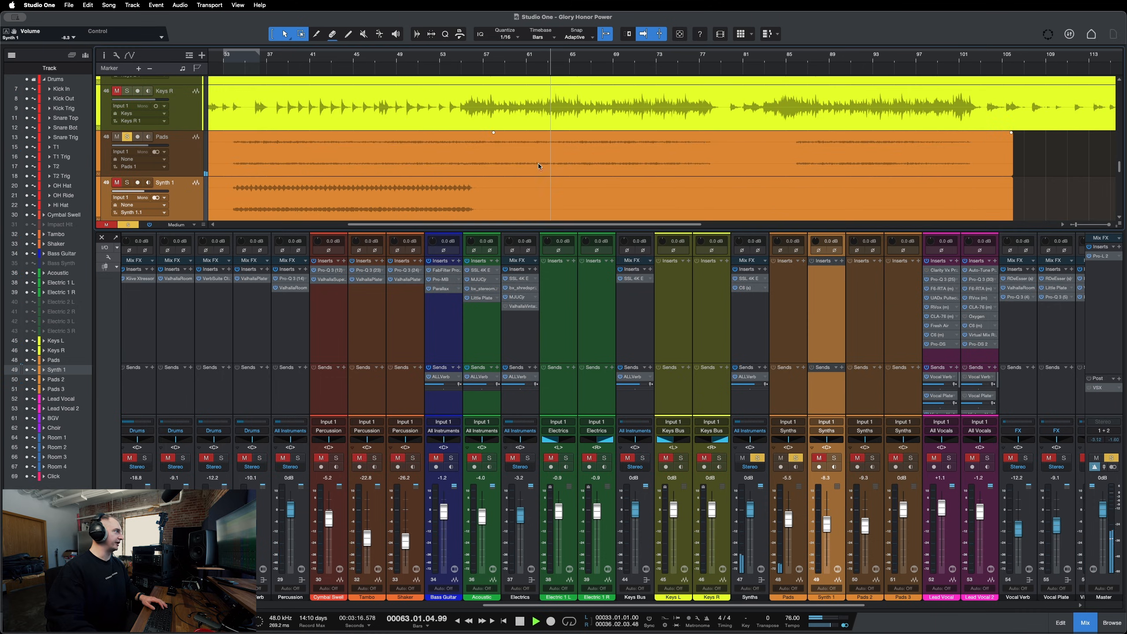
pyautogui.press('space')
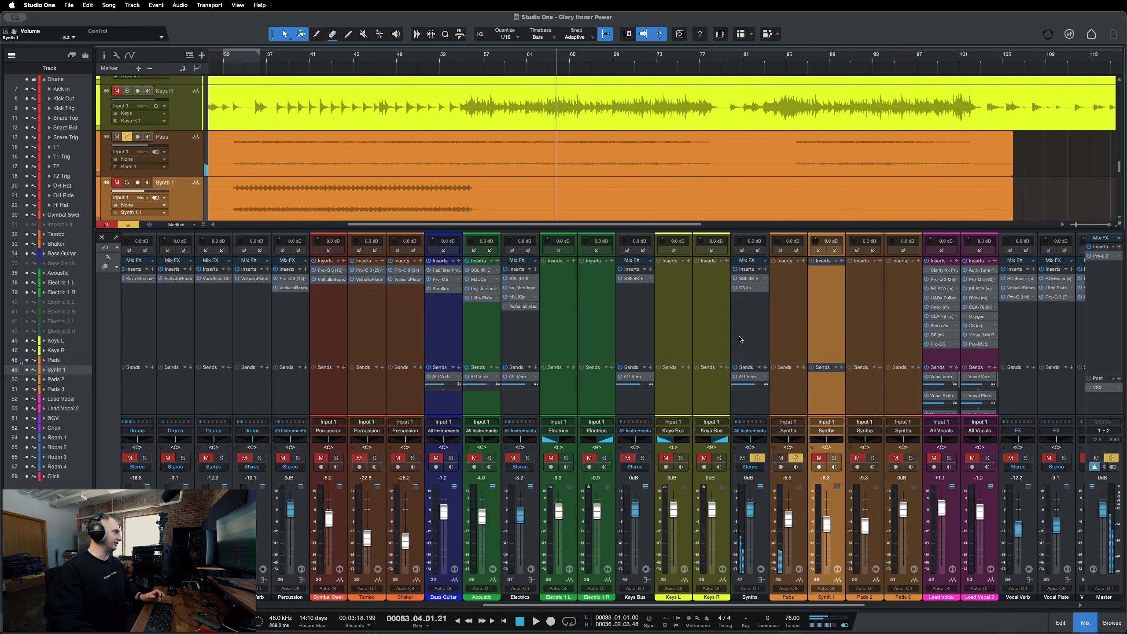
pyautogui.hotkey('shift', 's')
pyautogui.hscroll(5, 785, 439)
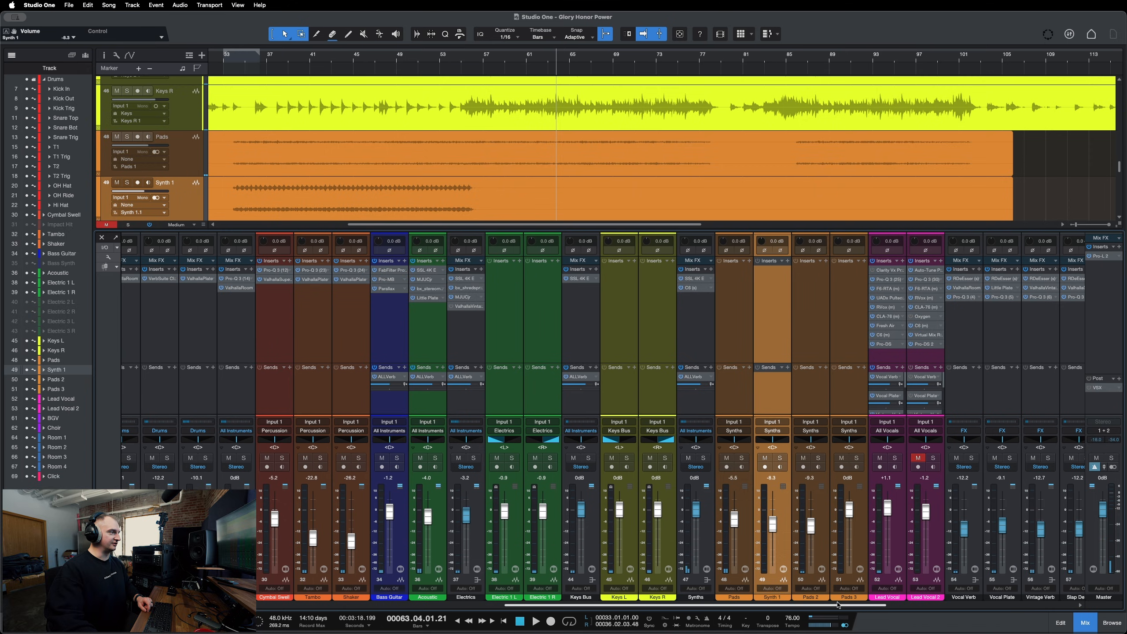
pyautogui.click(741, 394)
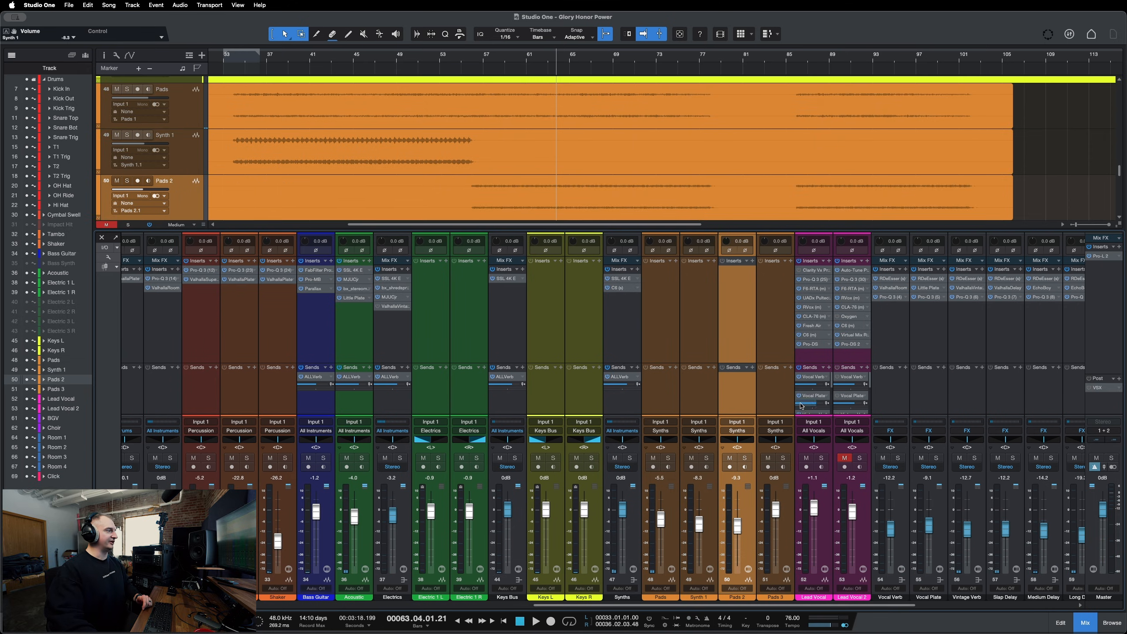